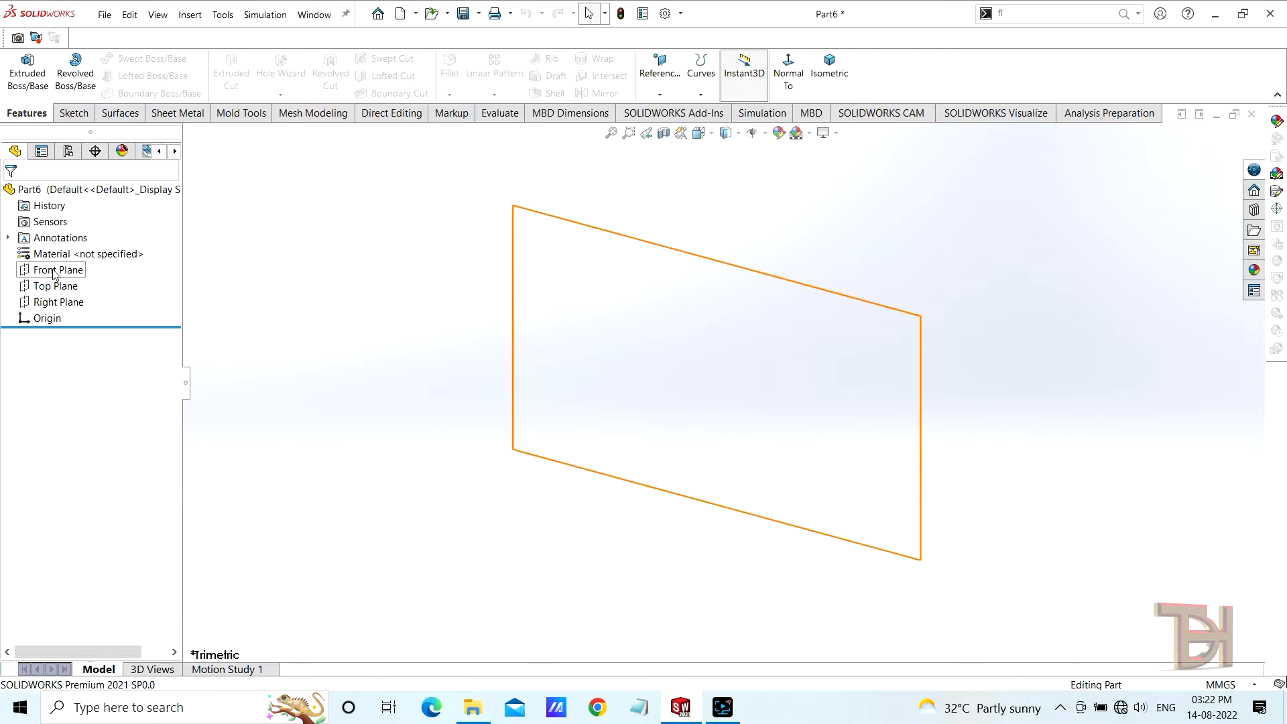
# Step: On the Front Plane, sketch a vertical line about 63 mm long down to the origin and a horizontal line about 17 mm outward
pyautogui.click(59, 269)
pyautogui.click(67, 249)
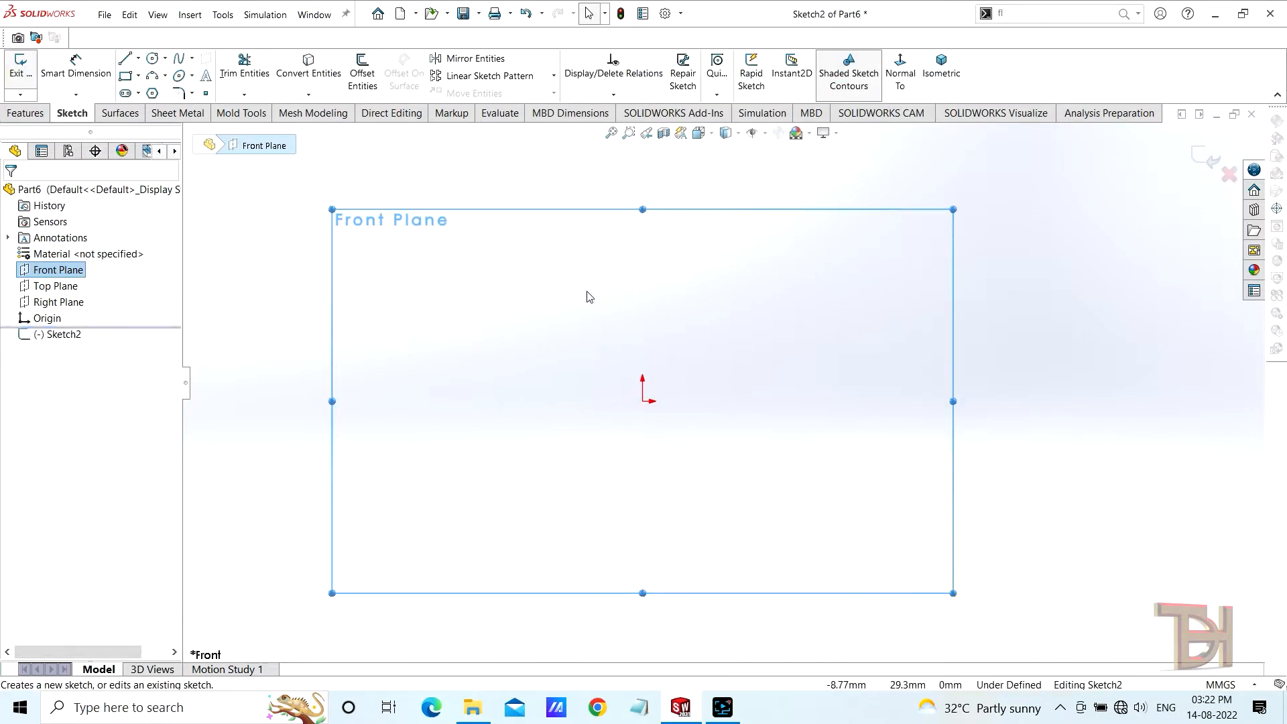
pyautogui.click(125, 59)
pyautogui.click(642, 180)
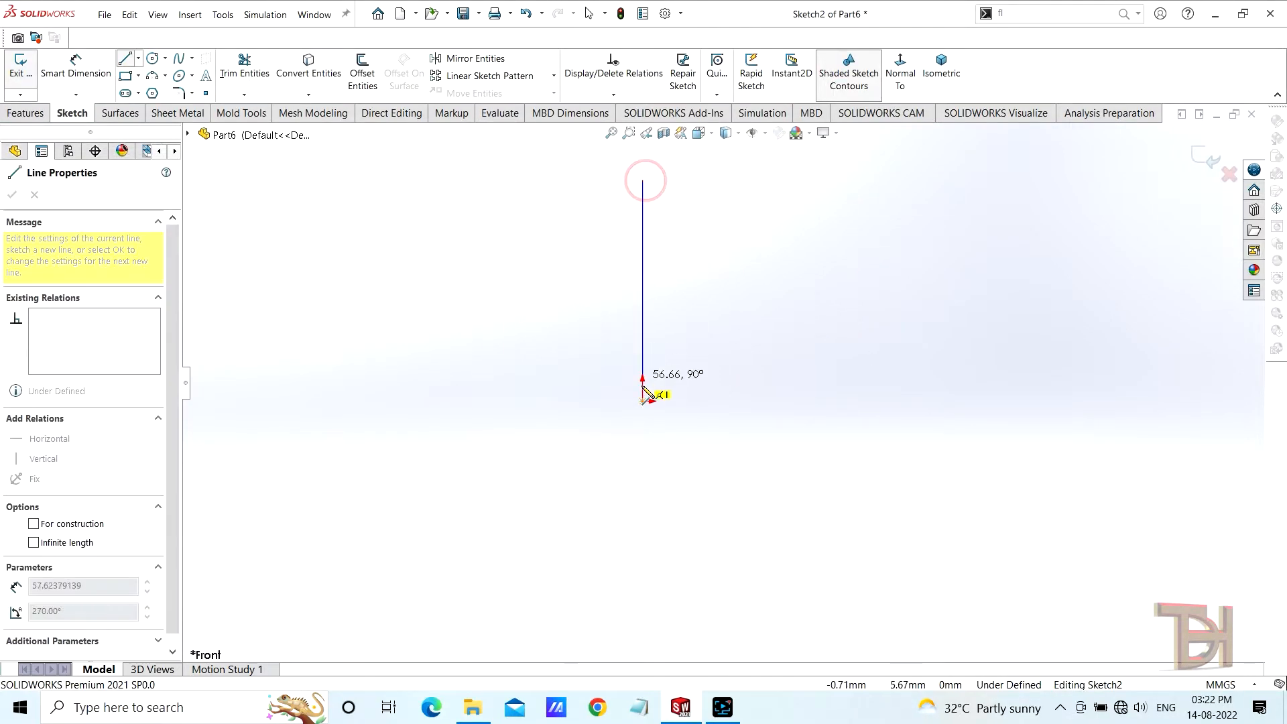
pyautogui.click(642, 401)
pyautogui.click(701, 401)
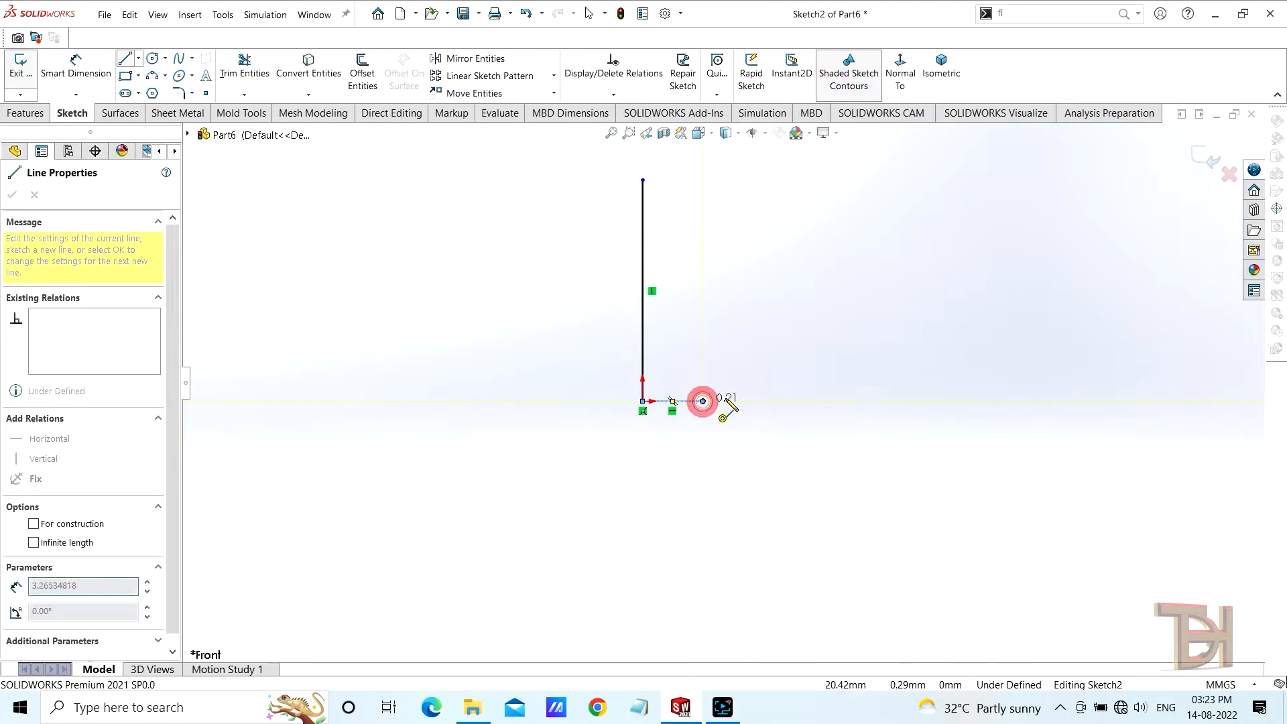
pyautogui.rightClick(782, 378)
pyautogui.click(818, 392)
# Step: Draw a four-point spline from the base line's outer end, bulging outward, narrowing to a neck and flaring out level with the vertical line's upper end
pyautogui.scroll(-2, 681, 208)
pyautogui.scroll(2, 697, 262)
pyautogui.scroll(-1, 701, 268)
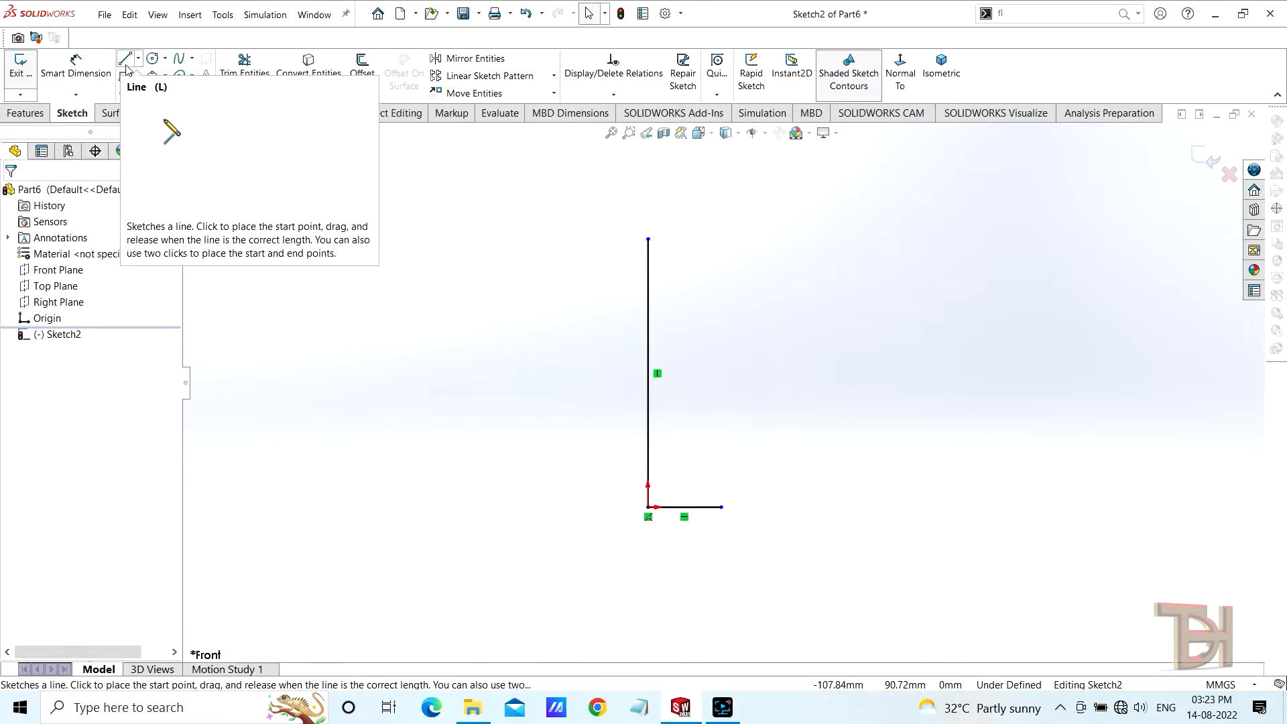
pyautogui.click(178, 59)
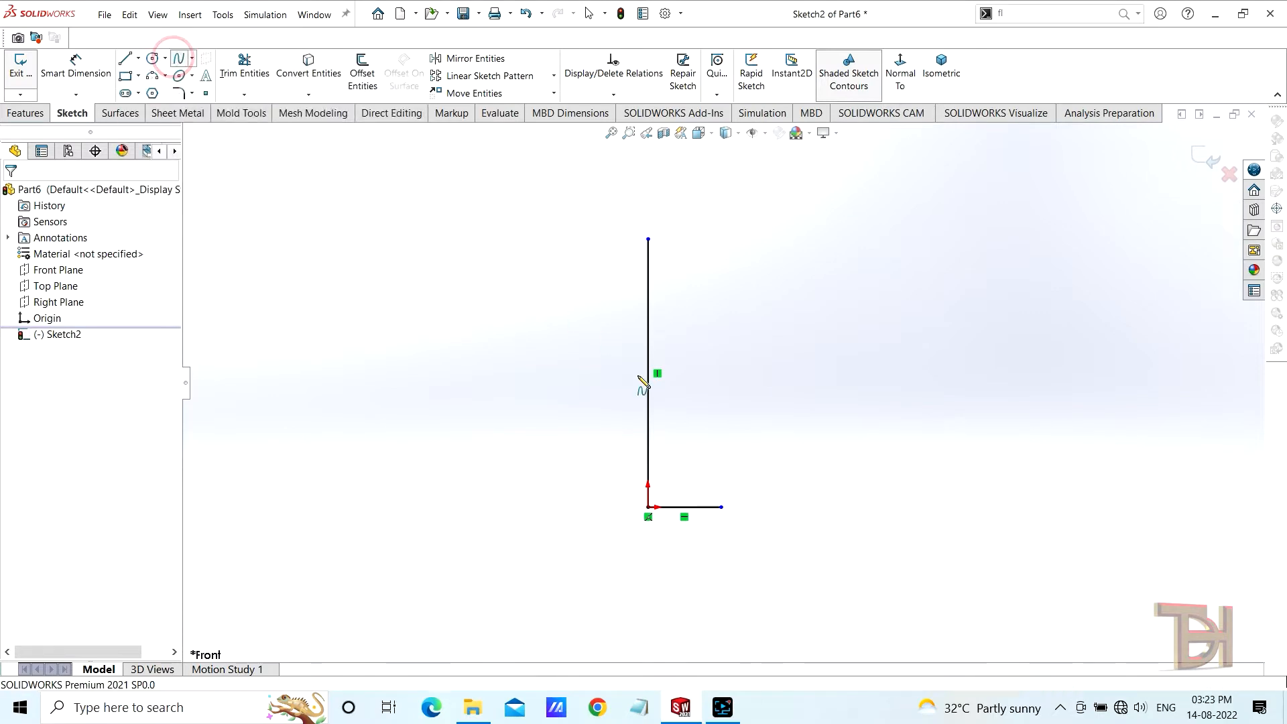
pyautogui.click(721, 507)
pyautogui.click(786, 411)
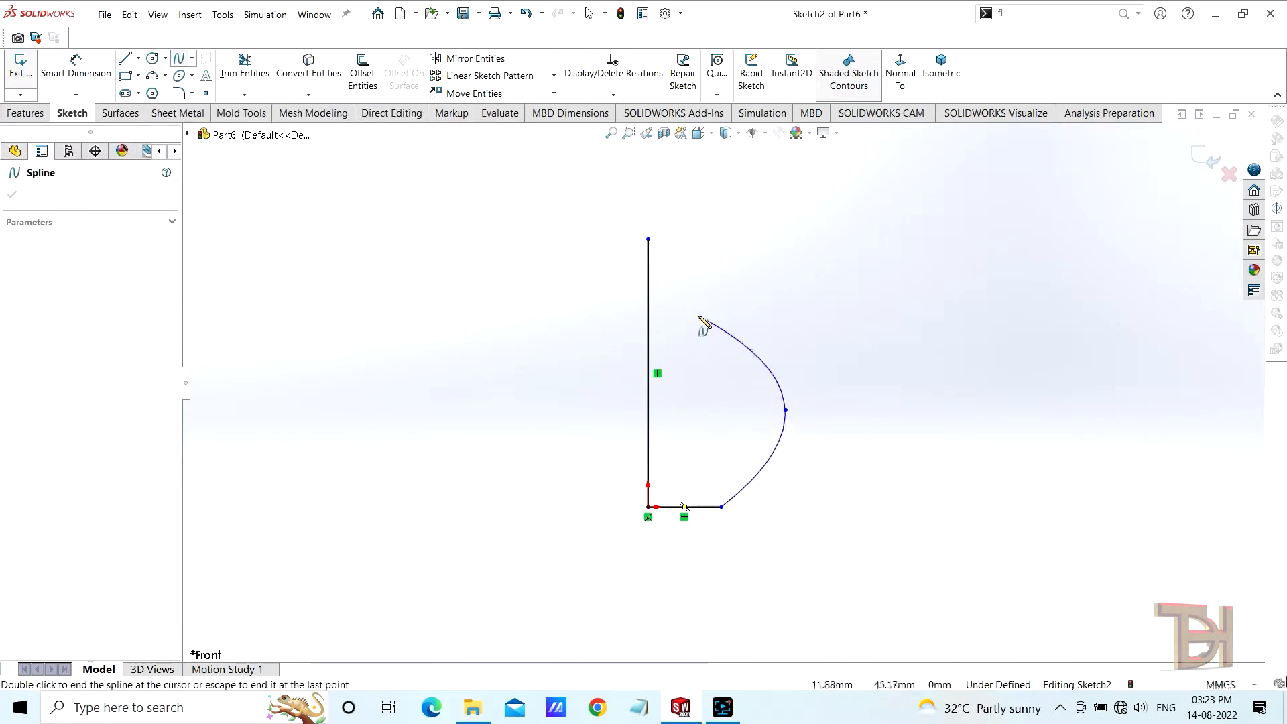
pyautogui.click(685, 296)
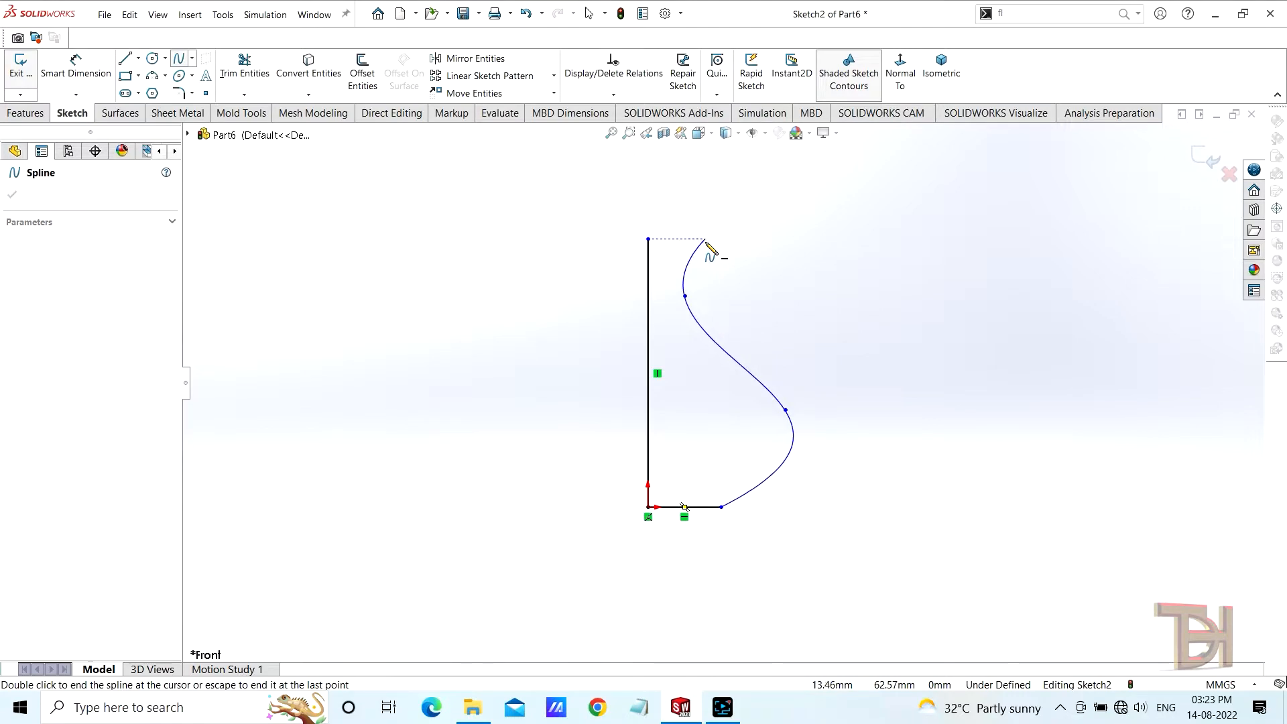
pyautogui.doubleClick(705, 239)
pyautogui.rightClick(771, 182)
pyautogui.click(813, 235)
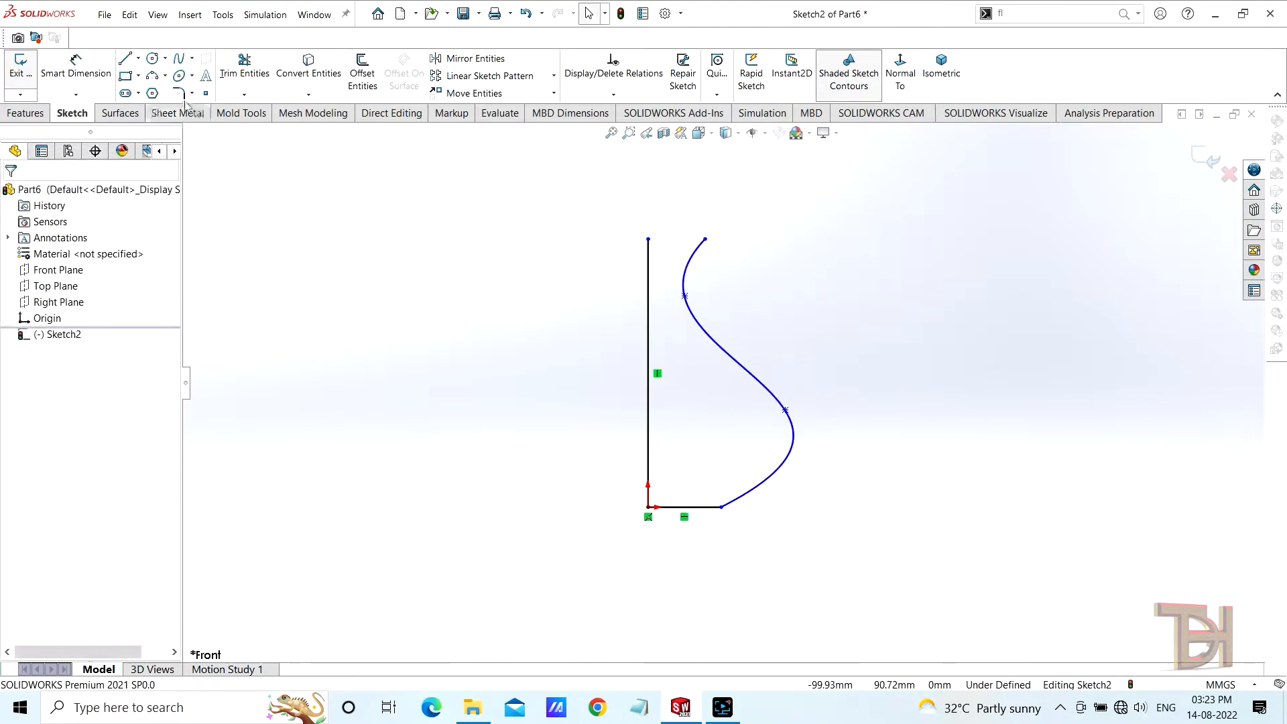
# Step: Close the profile with a horizontal line about 13 mm long from the spline's upper end to the vertical line's upper end
pyautogui.click(123, 62)
pyautogui.click(705, 239)
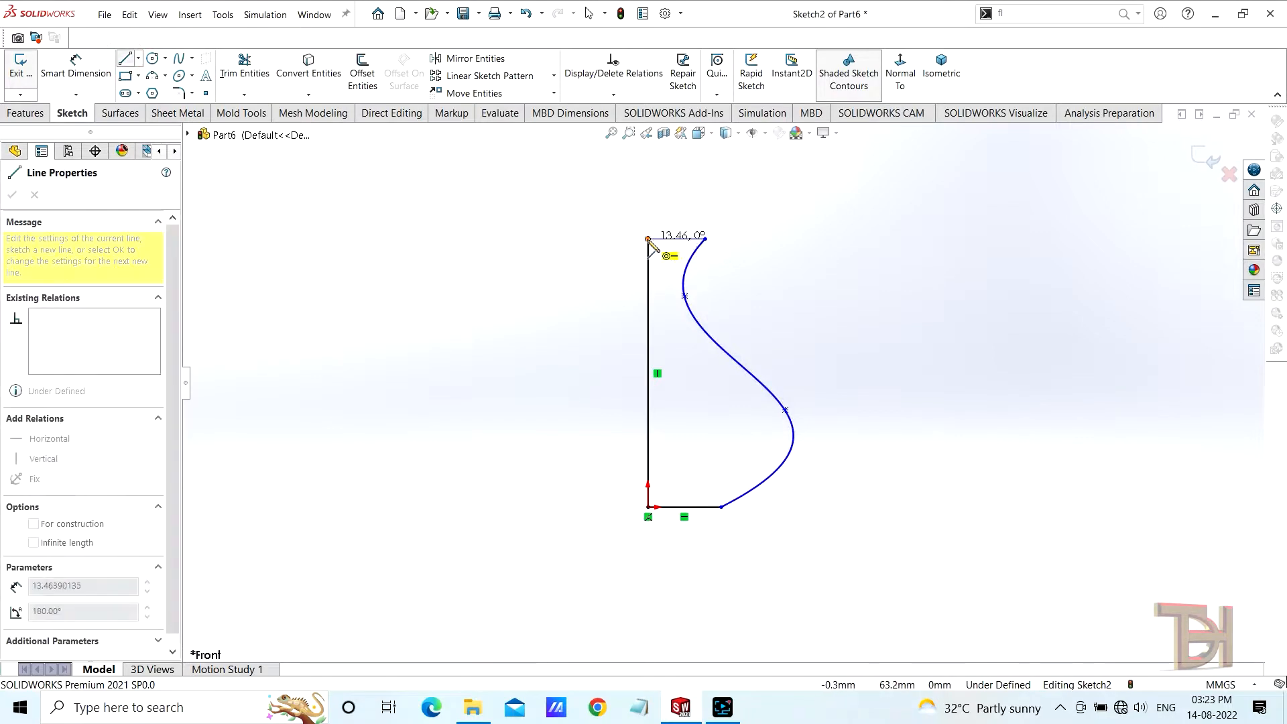
pyautogui.click(647, 240)
pyautogui.rightClick(869, 381)
pyautogui.click(922, 362)
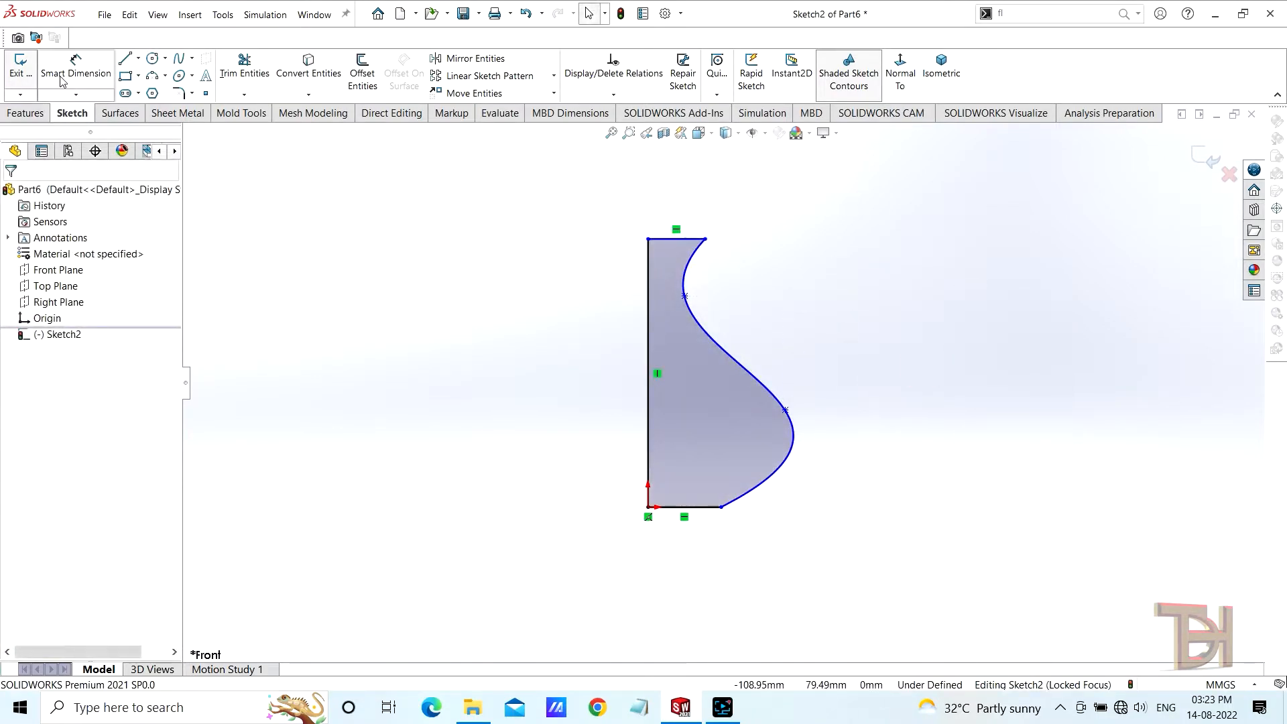
# Step: Dimension the horizontal base line of the profile to 20 mm
pyautogui.click(76, 74)
pyautogui.click(697, 507)
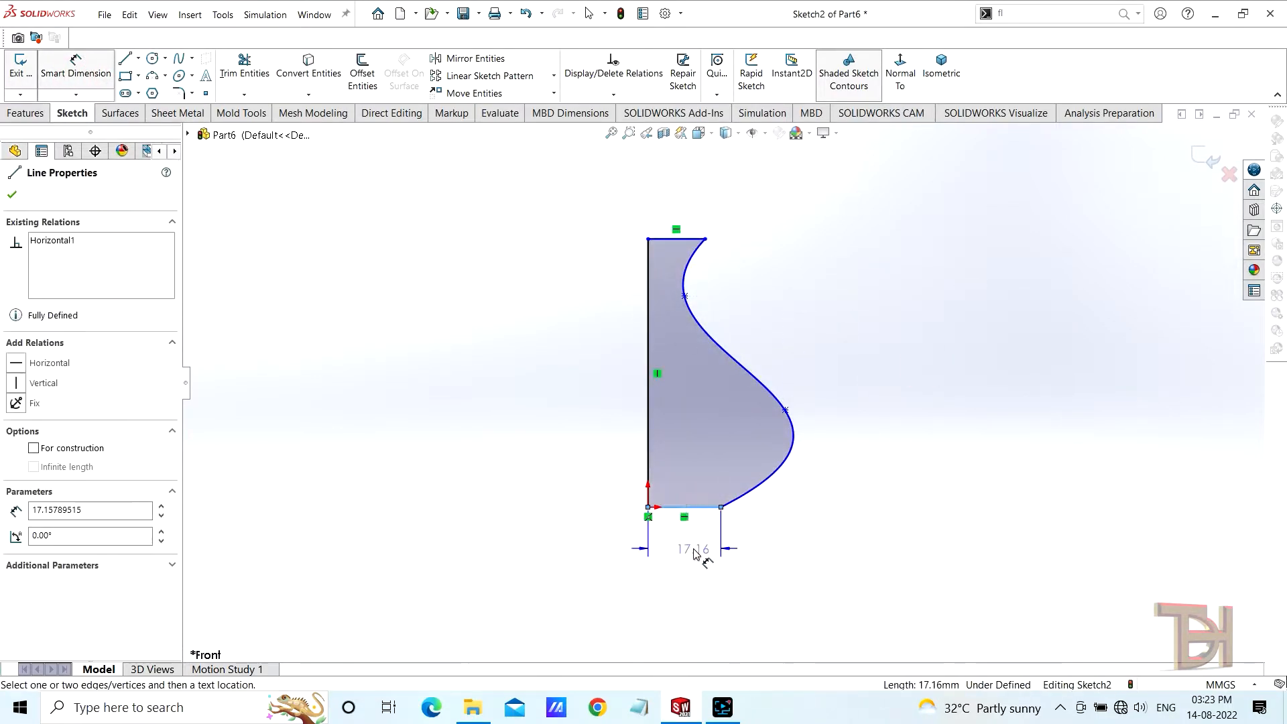
pyautogui.click(685, 559)
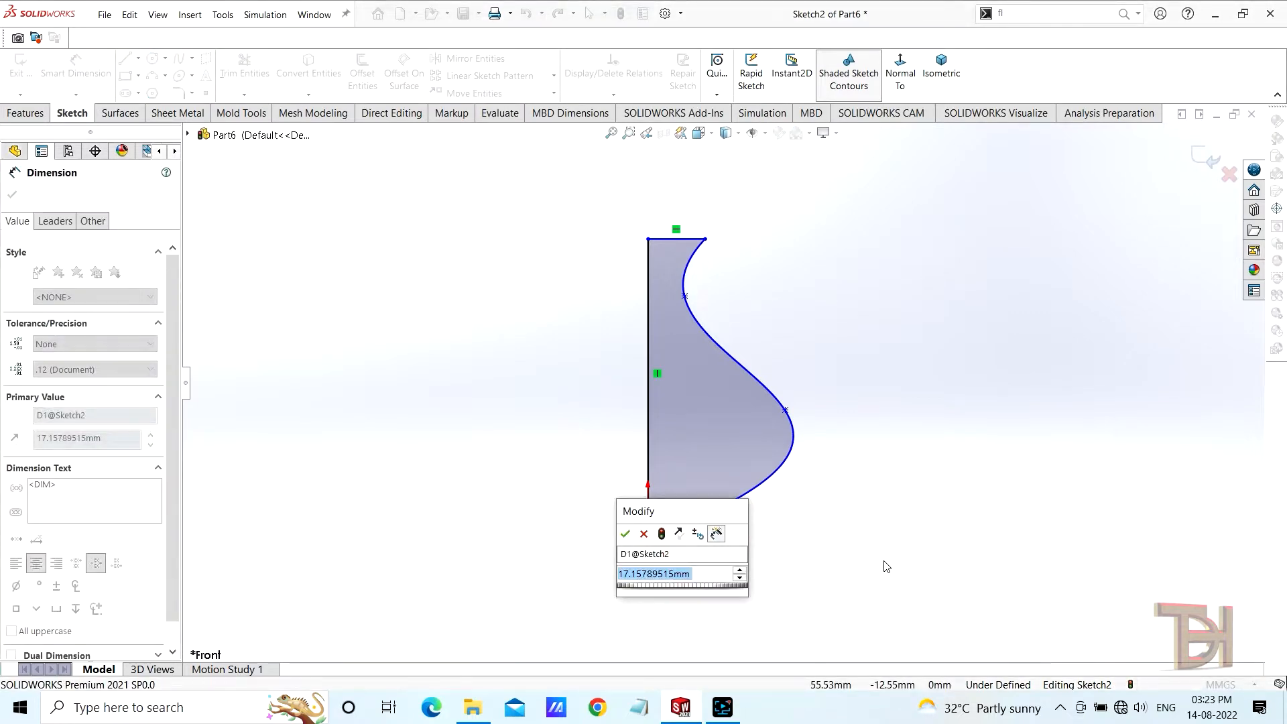
pyautogui.write('20')
pyautogui.press('Return')
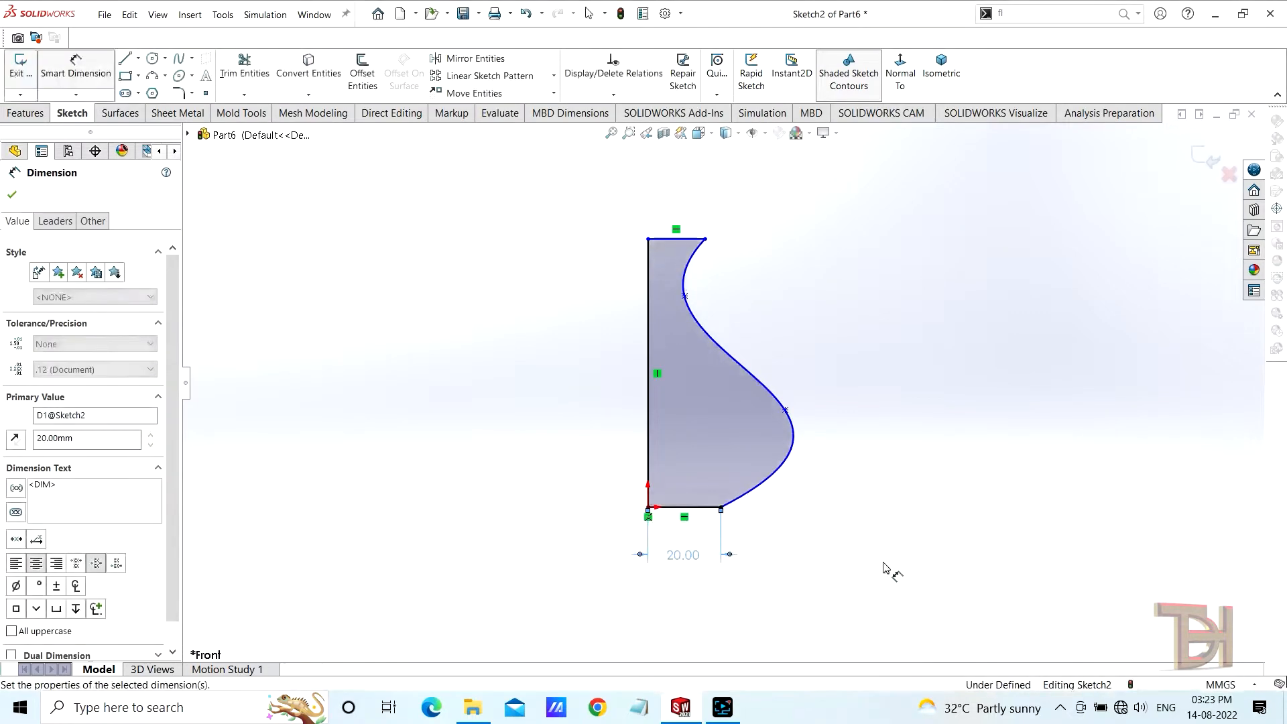
# Step: Dimension the height of the lower intermediate spline point above the base line to 25 mm
pyautogui.click(782, 386)
pyautogui.click(685, 504)
pyautogui.click(876, 481)
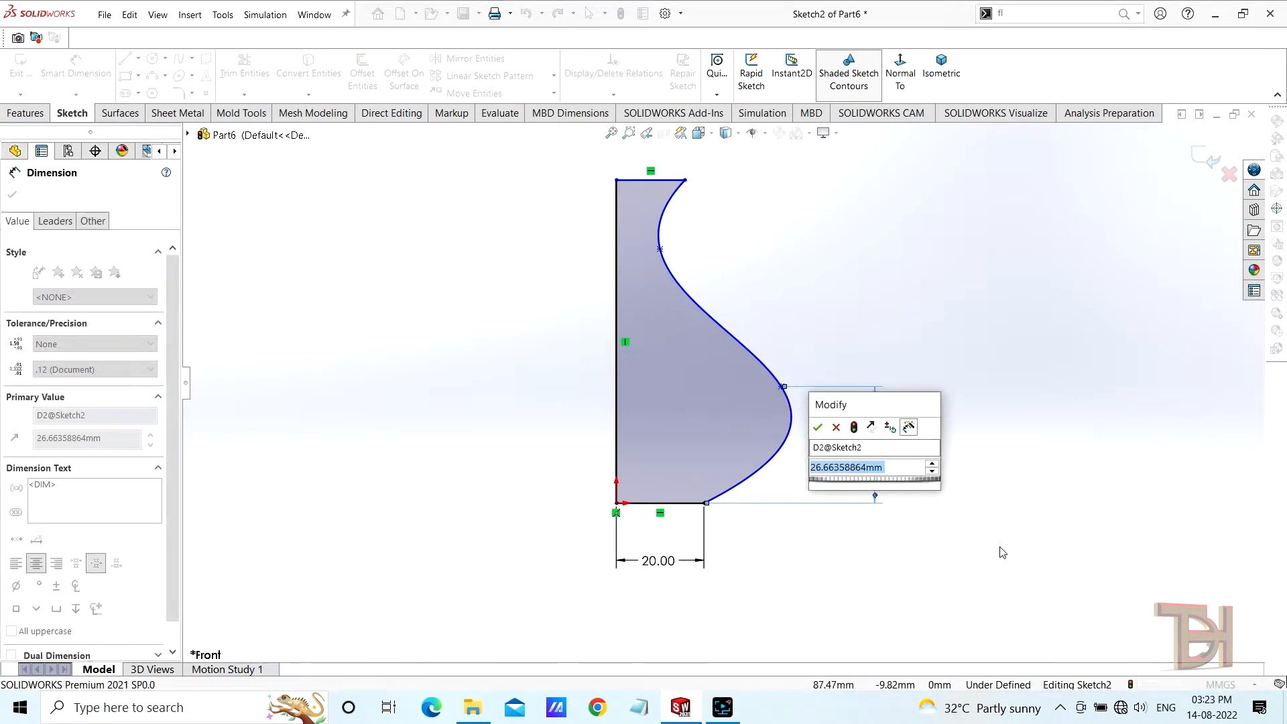
pyautogui.write('25')
pyautogui.press('Return')
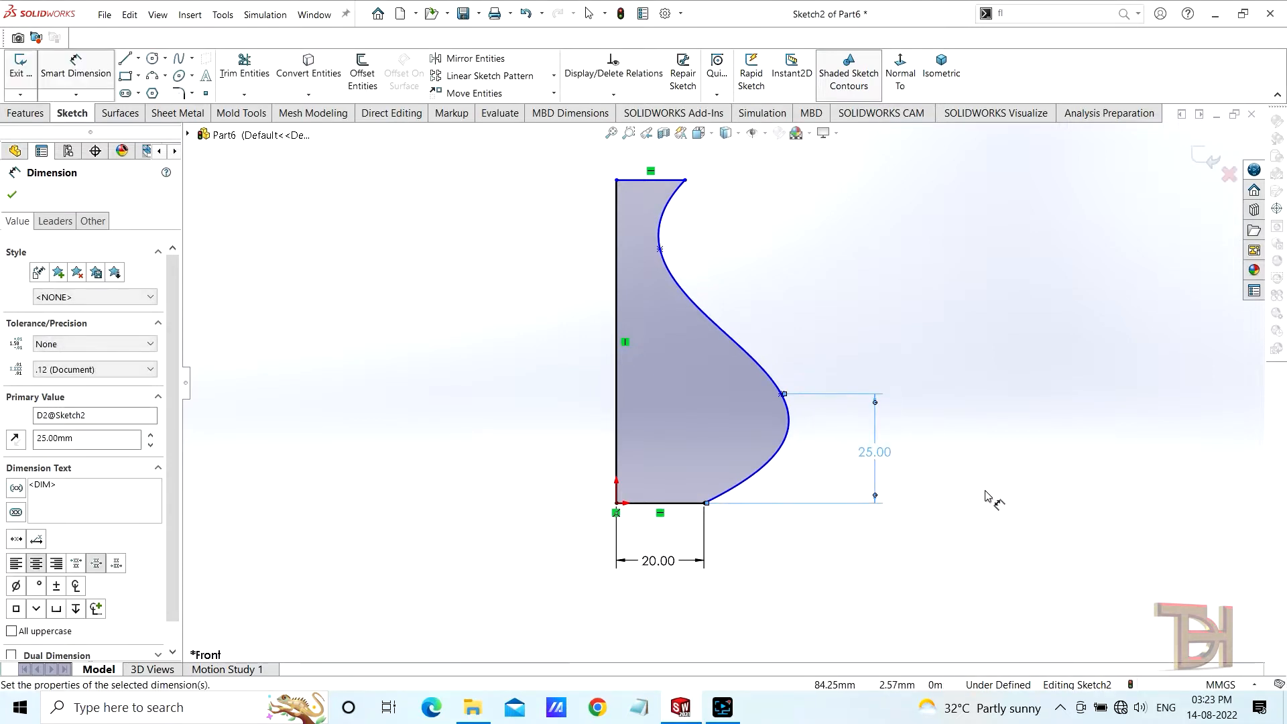
# Step: Dimension the height of the upper intermediate spline point above the base line to 60 mm
pyautogui.click(660, 249)
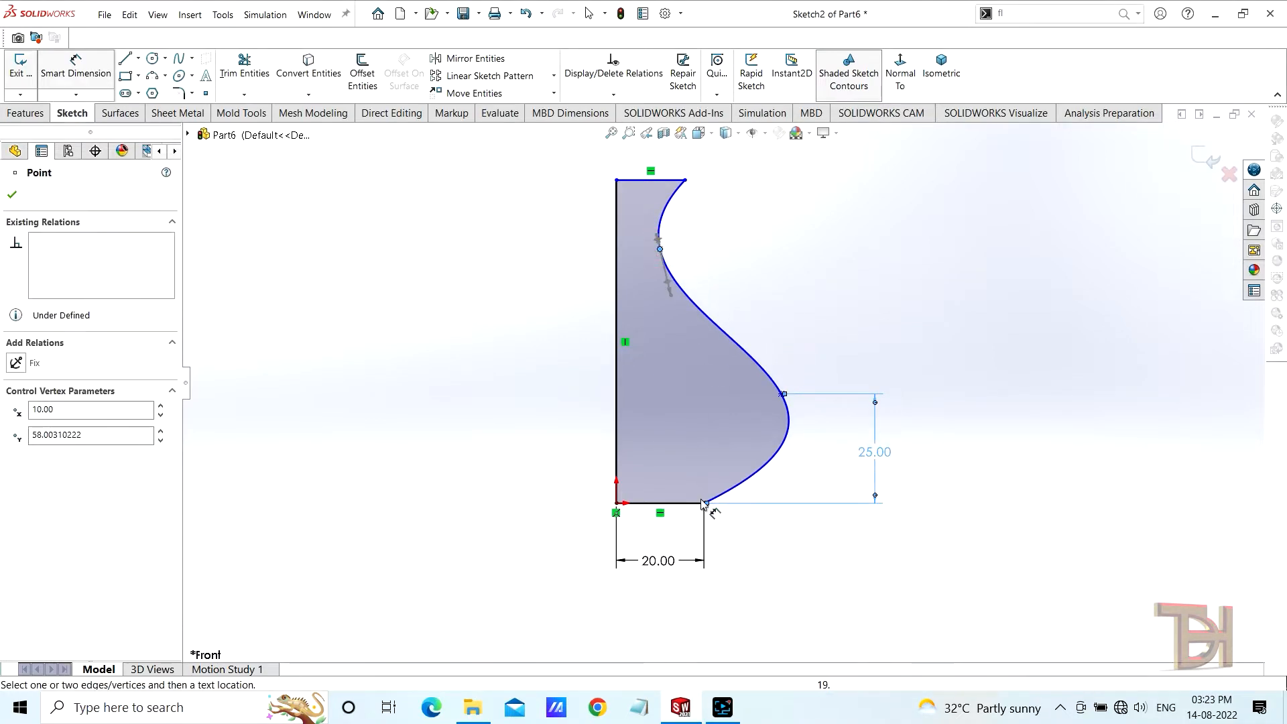
pyautogui.click(697, 504)
pyautogui.click(965, 386)
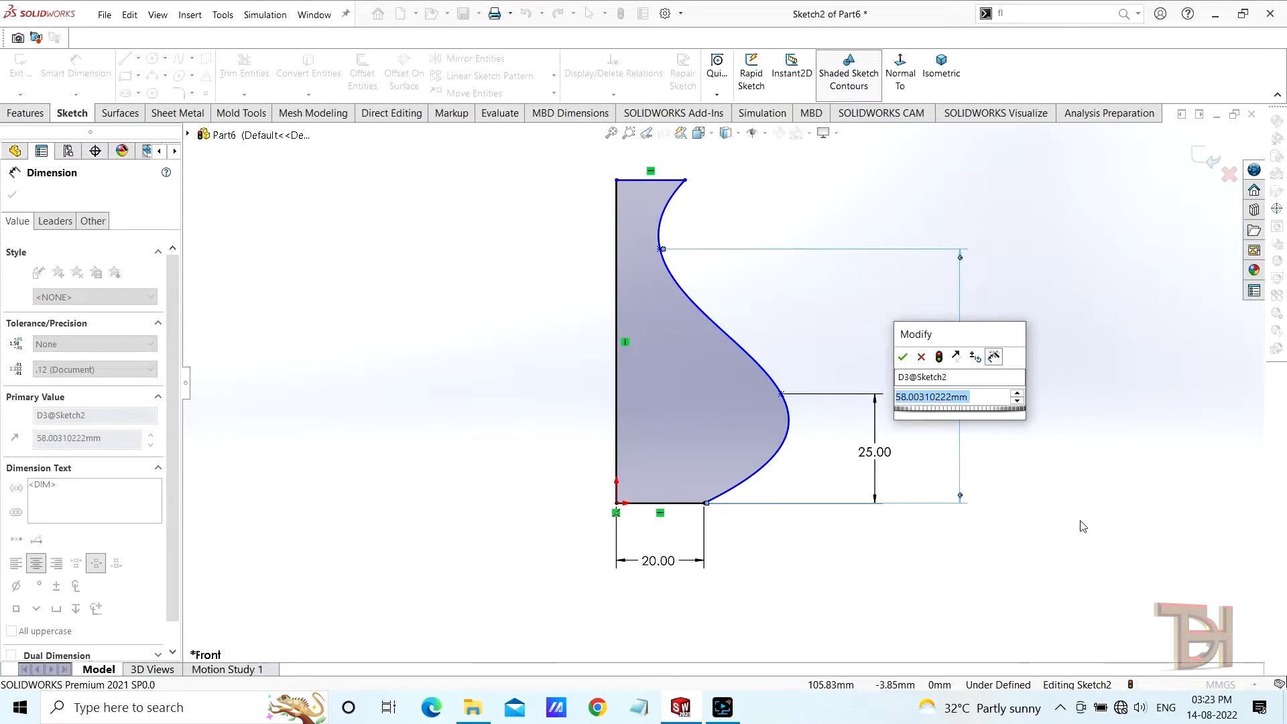
pyautogui.write('60')
pyautogui.press('Return')
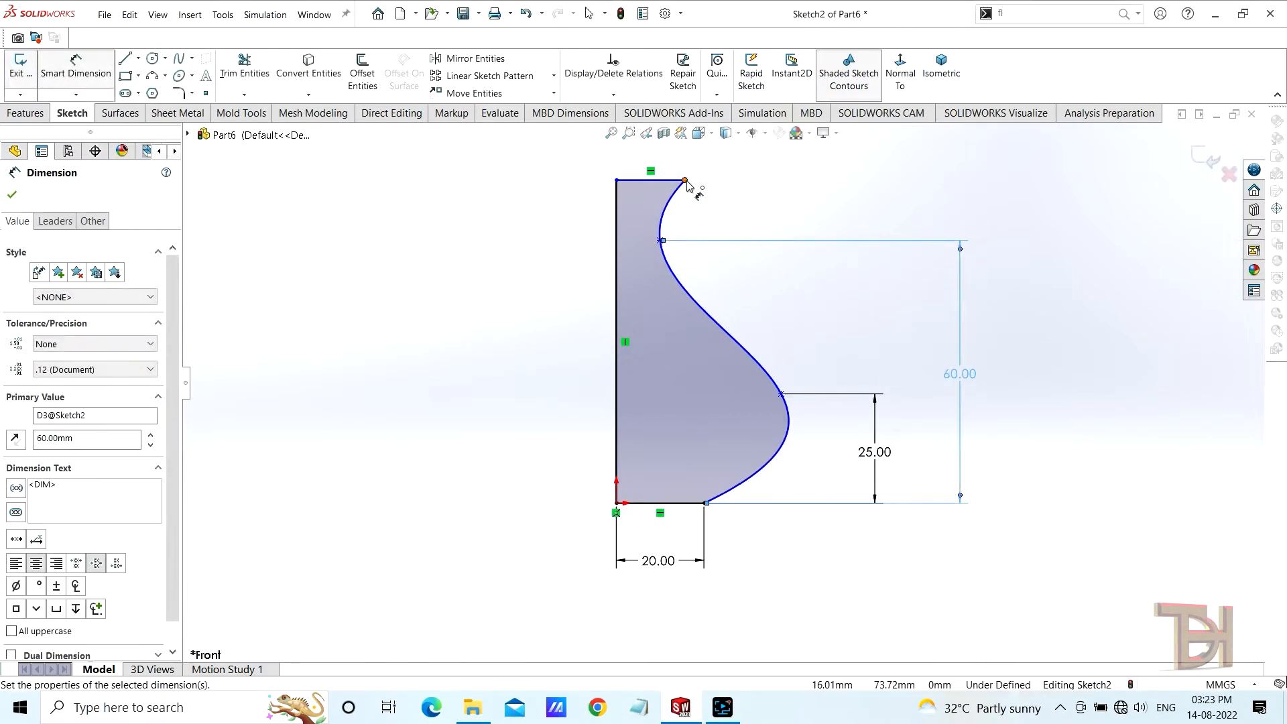
# Step: Dimension the overall profile height from the base line to the spline's upper end to 75 mm
pyautogui.click(684, 180)
pyautogui.click(690, 503)
pyautogui.click(1050, 334)
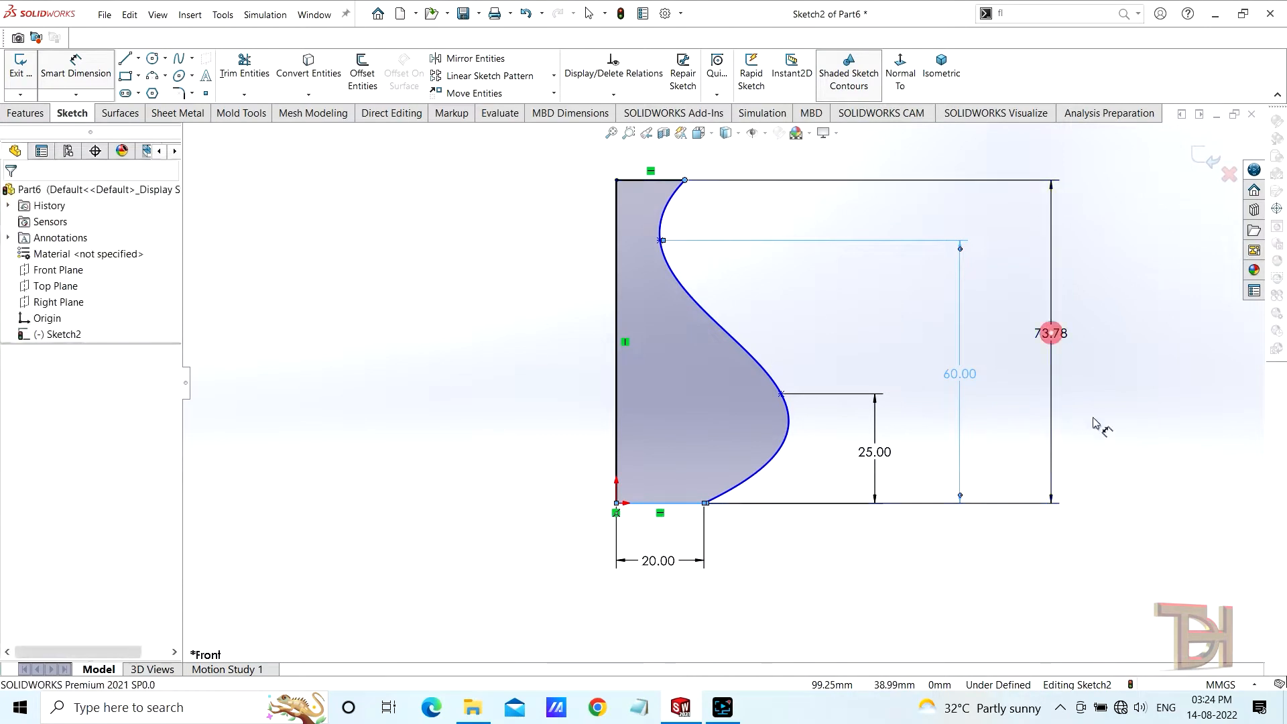
pyautogui.write('75')
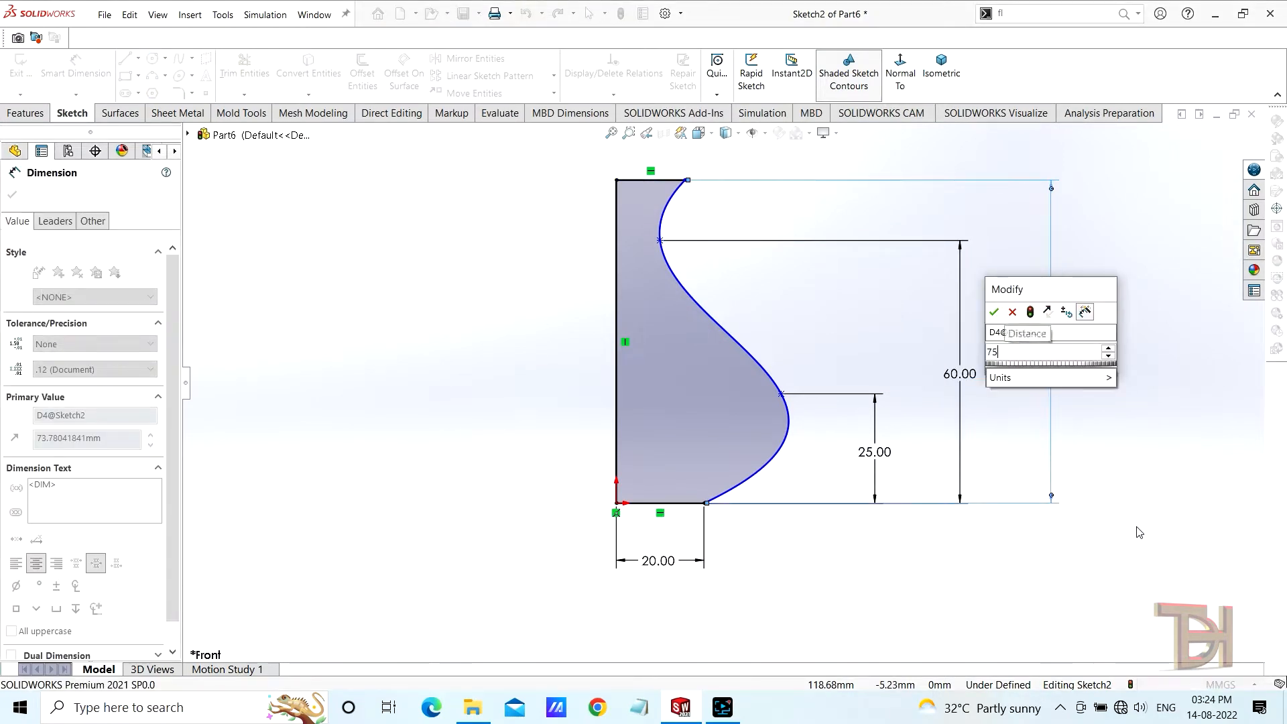
pyautogui.press('Return')
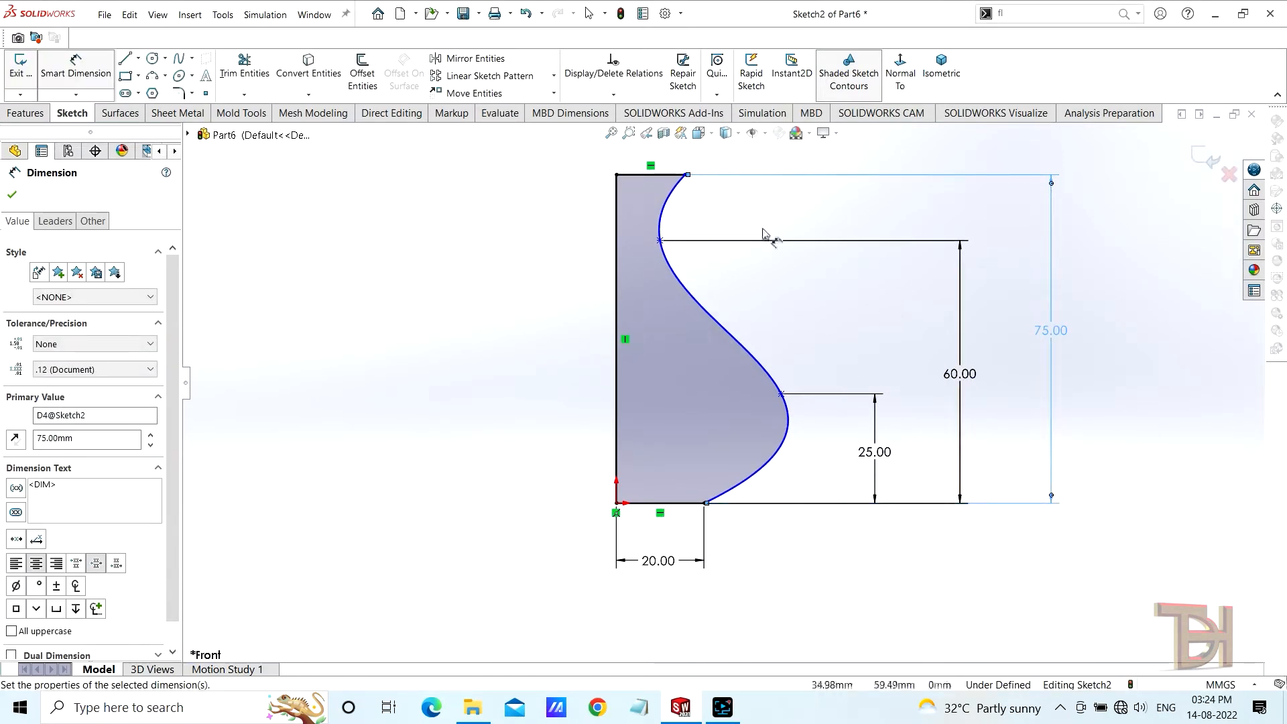
# Step: Dimension the horizontal line at the profile's upper end to 18 mm
pyautogui.scroll(-2, 771, 248)
pyautogui.click(663, 228)
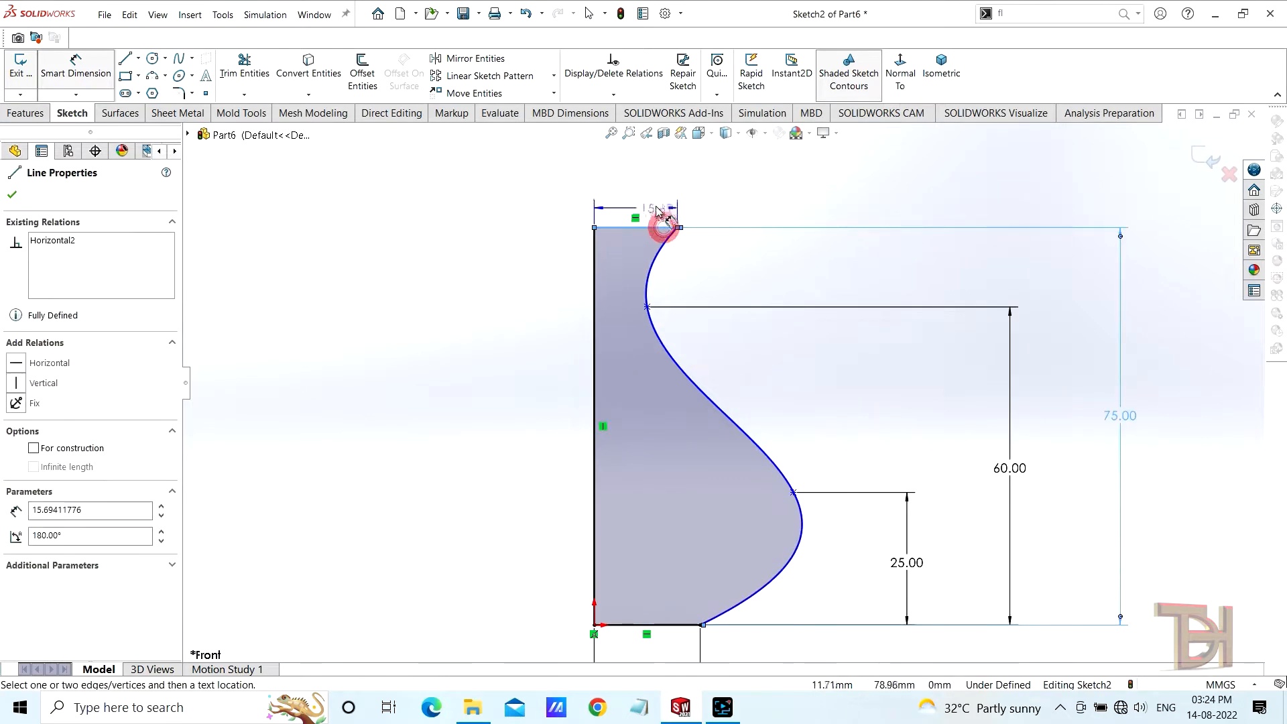
pyautogui.click(642, 194)
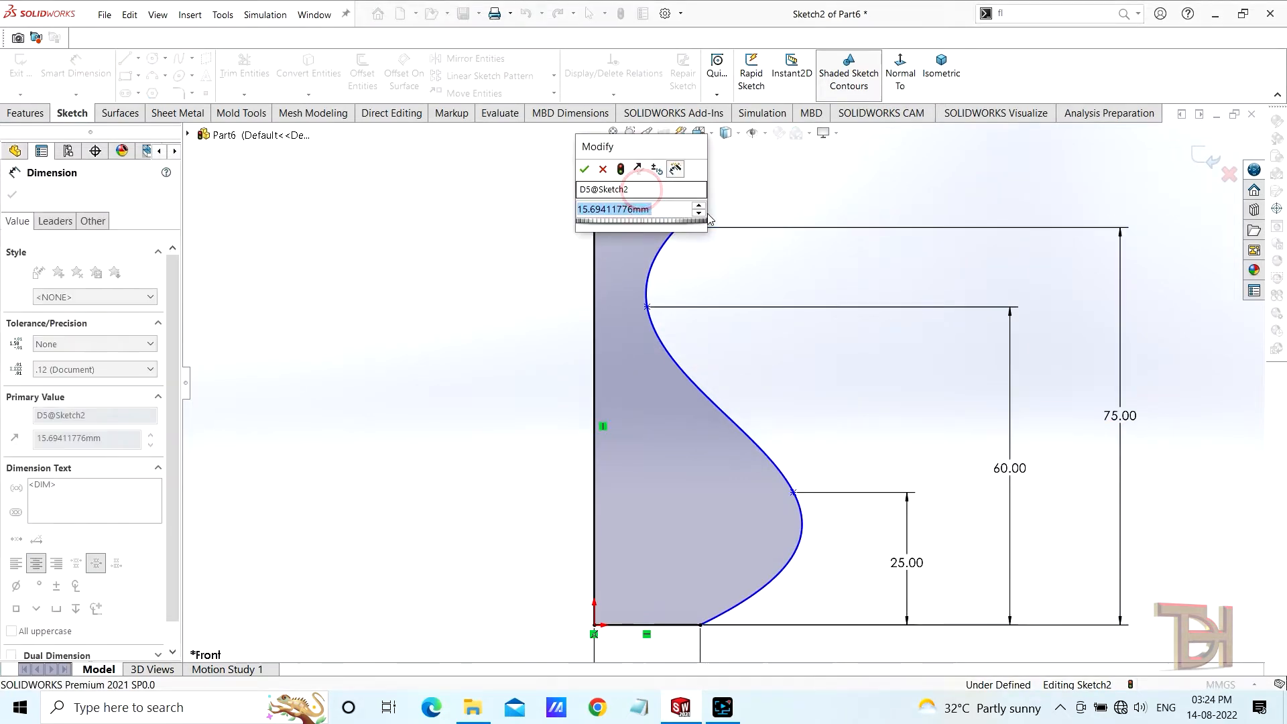
pyautogui.write('18')
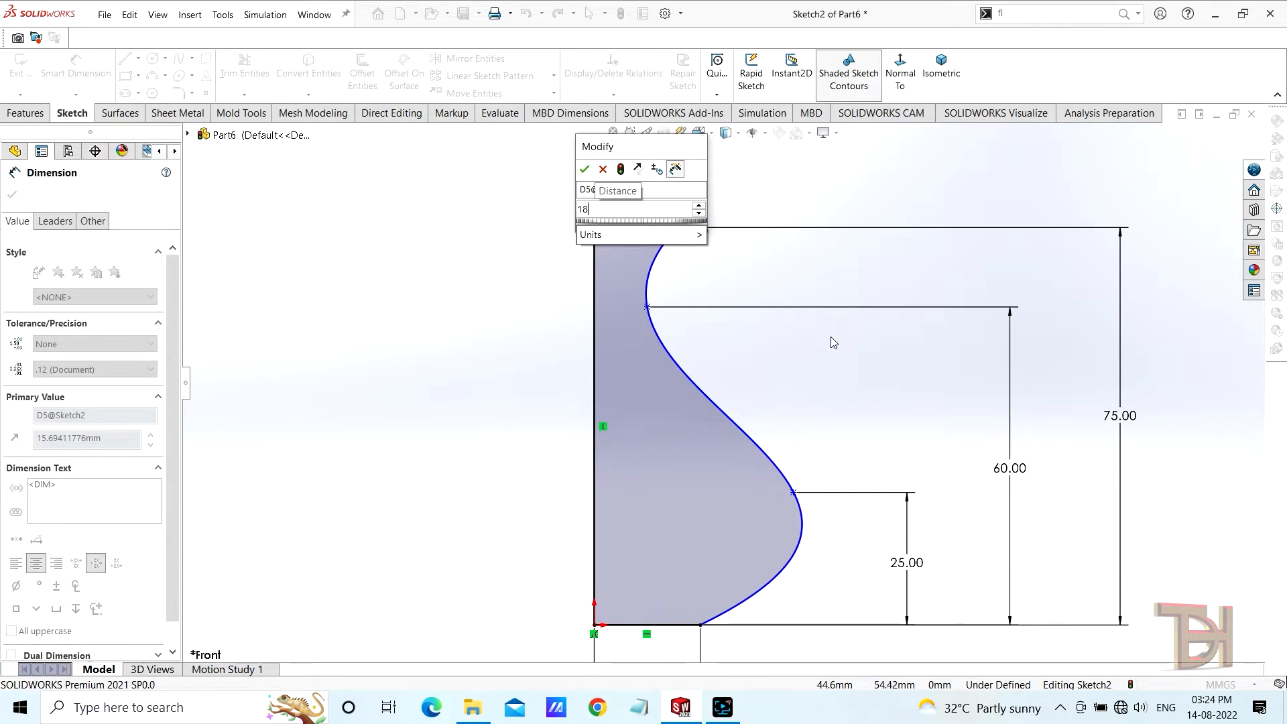
pyautogui.press('Return')
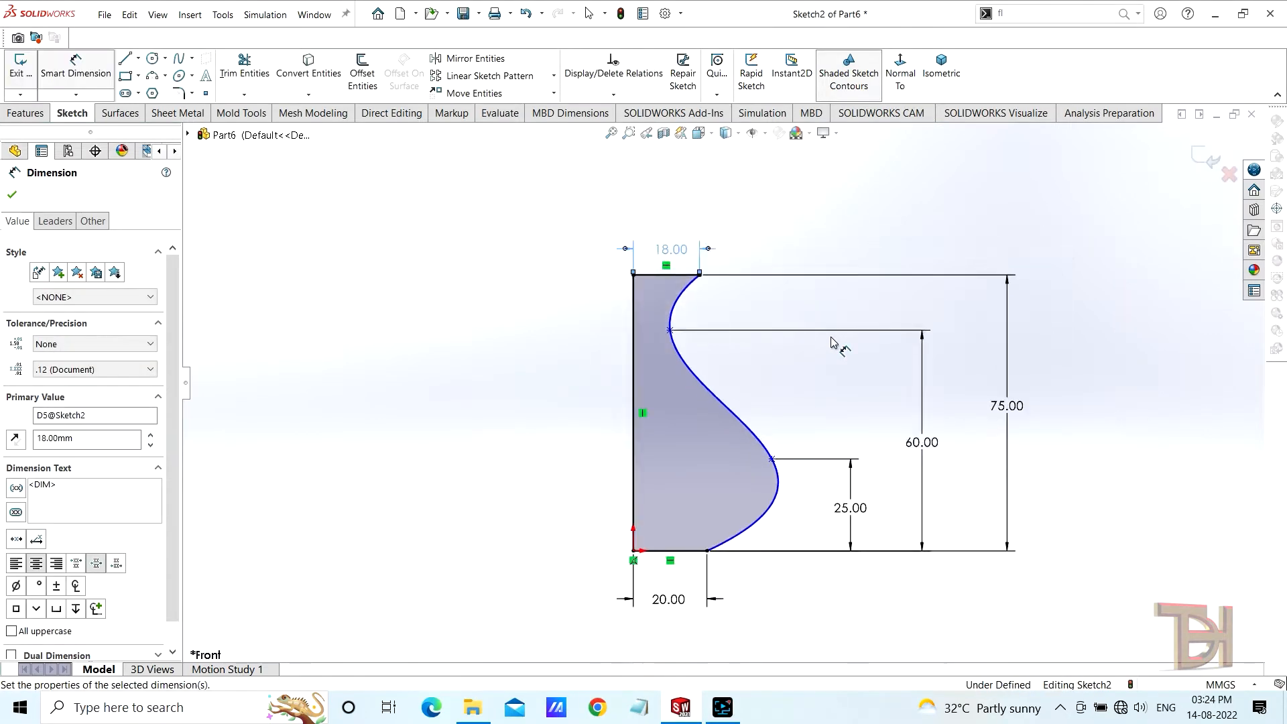
# Step: Dimension the horizontal distance from the upper intermediate spline point to the vertical line as 10 mm
pyautogui.scroll(-3, 777, 441)
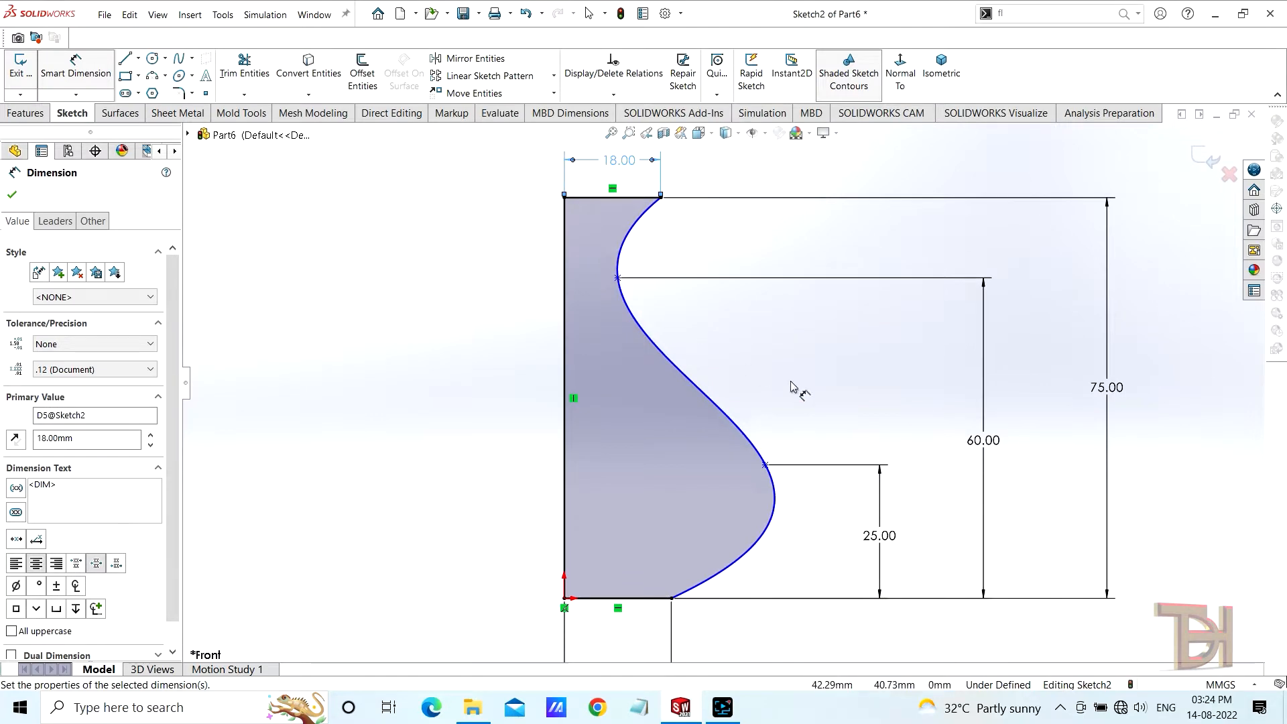
pyautogui.scroll(2, 720, 383)
pyautogui.click(636, 296)
pyautogui.click(592, 298)
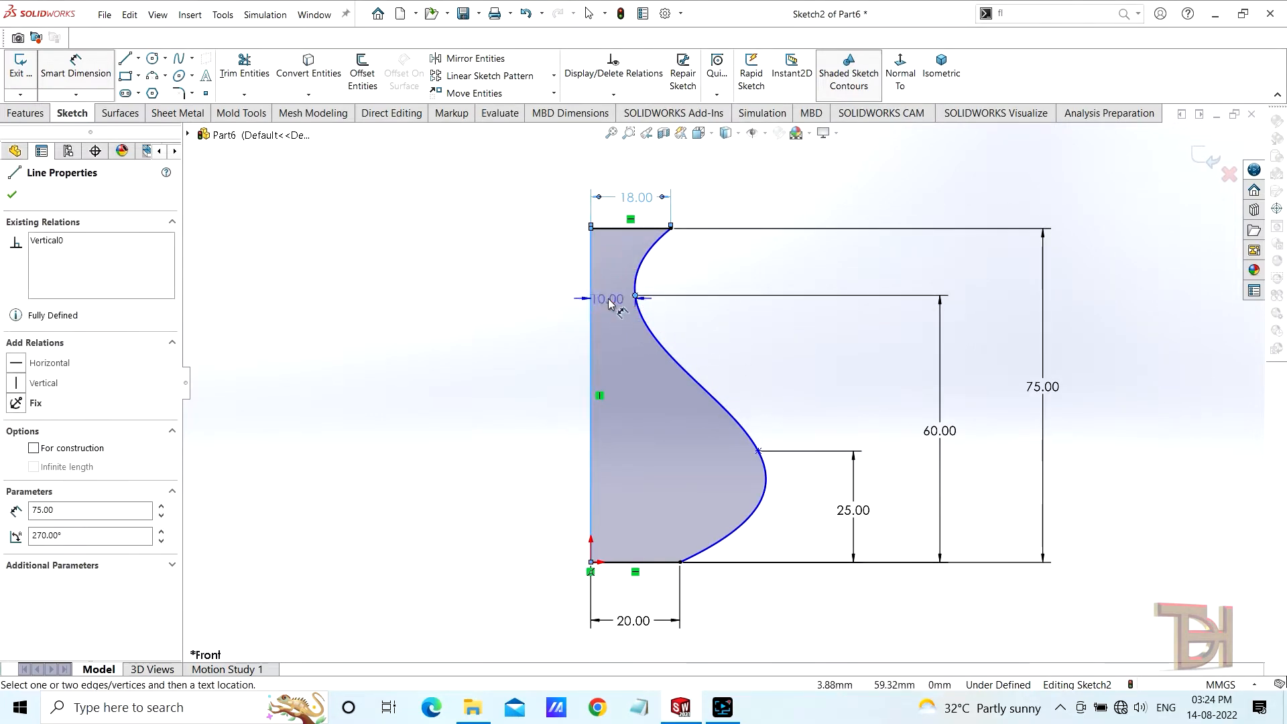
pyautogui.click(615, 302)
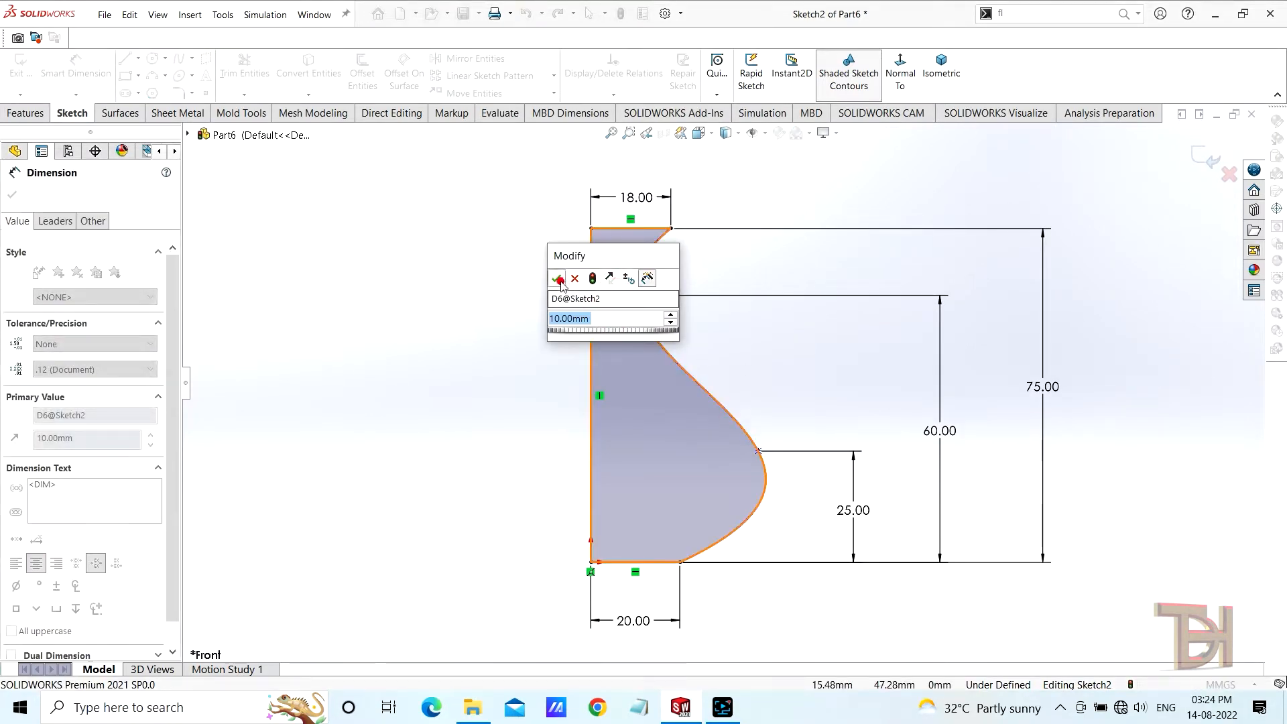
pyautogui.press('Return')
# Step: Dimension the horizontal distance from the lower intermediate spline point to the vertical line as 32 mm
pyautogui.click(757, 450)
pyautogui.click(590, 451)
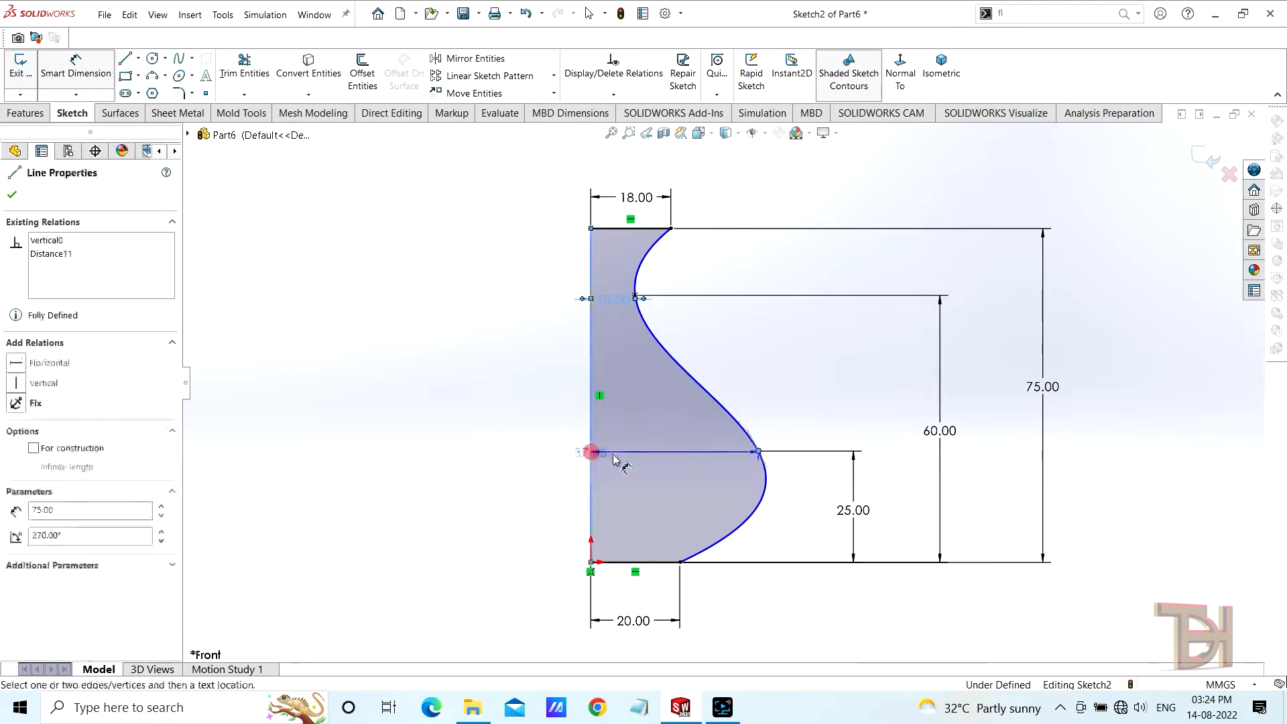
pyautogui.click(662, 464)
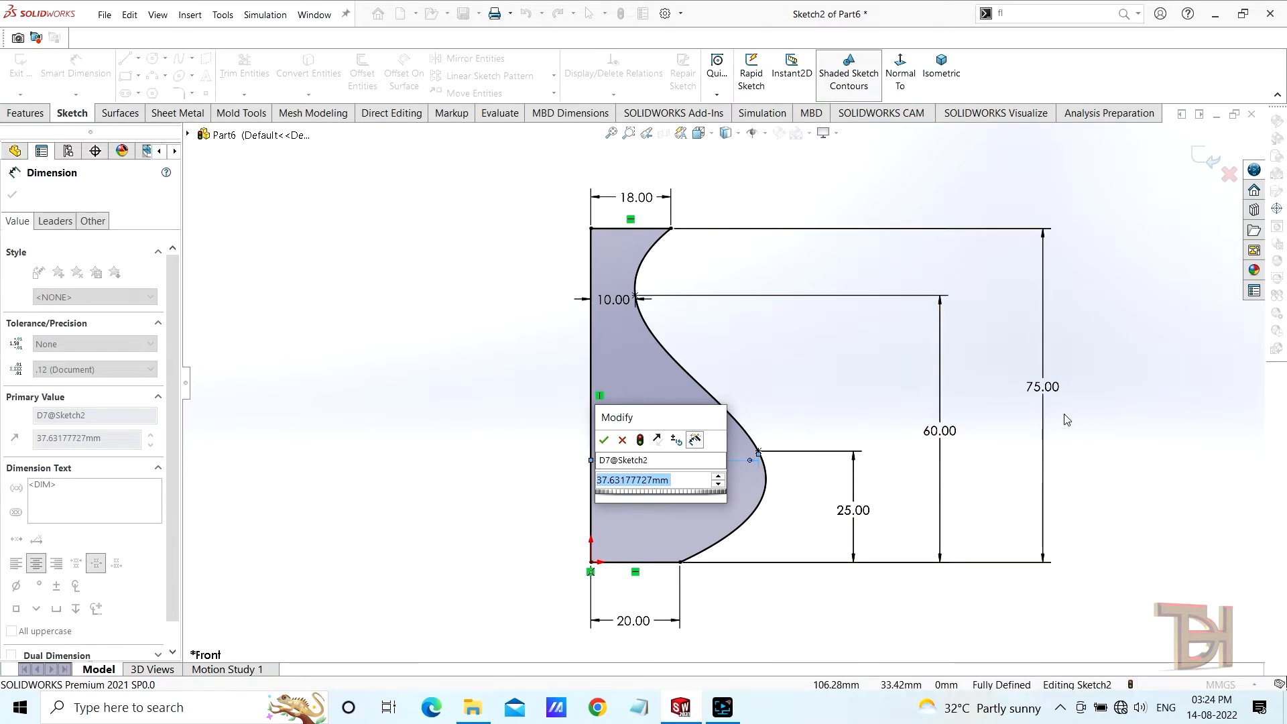
pyautogui.write('32')
pyautogui.press('Return')
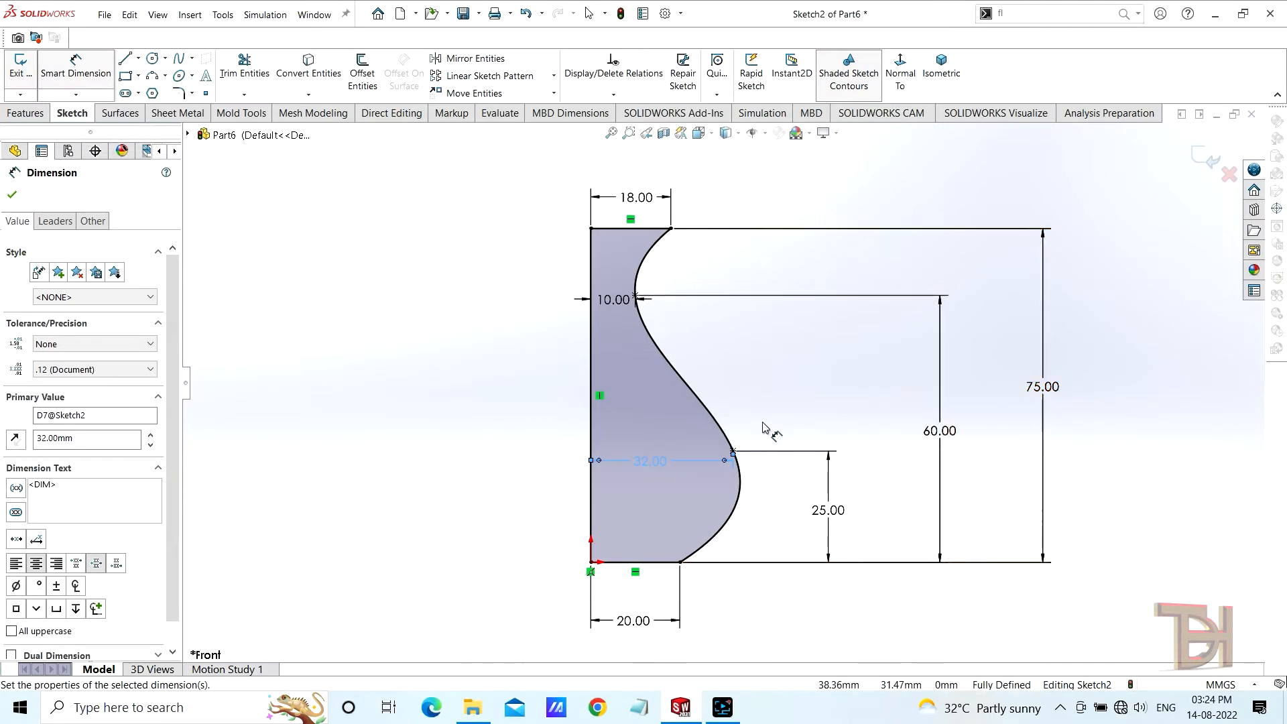
# Step: Exit the sketch and revolve the closed profile about its vertical line into a solid vase body
pyautogui.scroll(-1, 655, 371)
pyautogui.scroll(1, 730, 390)
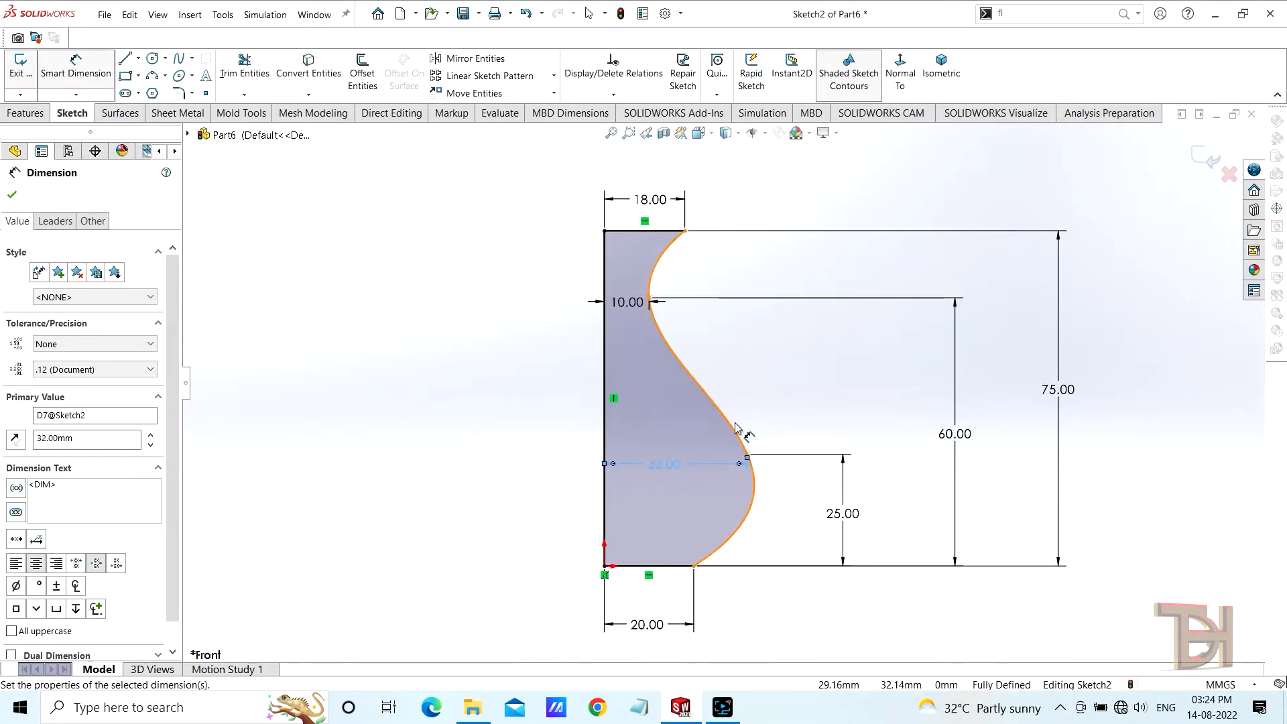
pyautogui.click(1200, 163)
pyautogui.moveTo(807, 454)
pyautogui.mouseDown(button='middle')
pyautogui.moveTo(758, 445)
pyautogui.moveTo(780, 408)
pyautogui.mouseUp(button='middle')
pyautogui.click(76, 67)
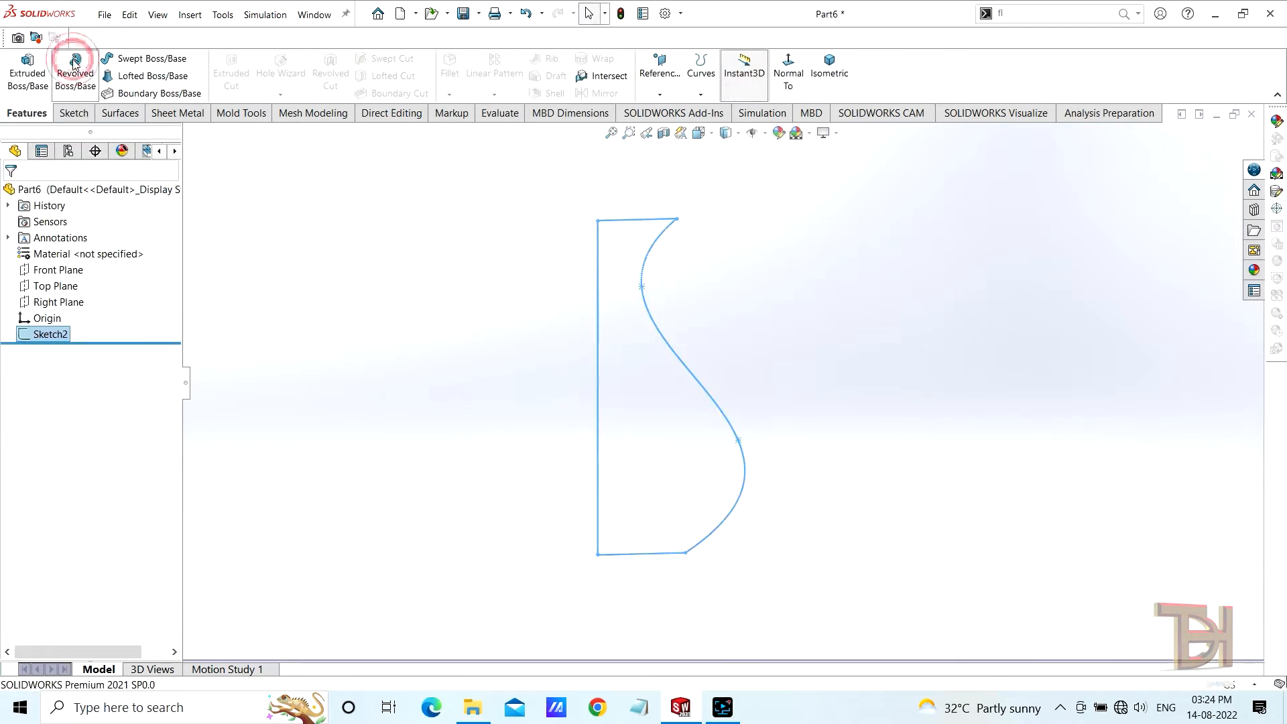
pyautogui.click(597, 402)
pyautogui.click(12, 195)
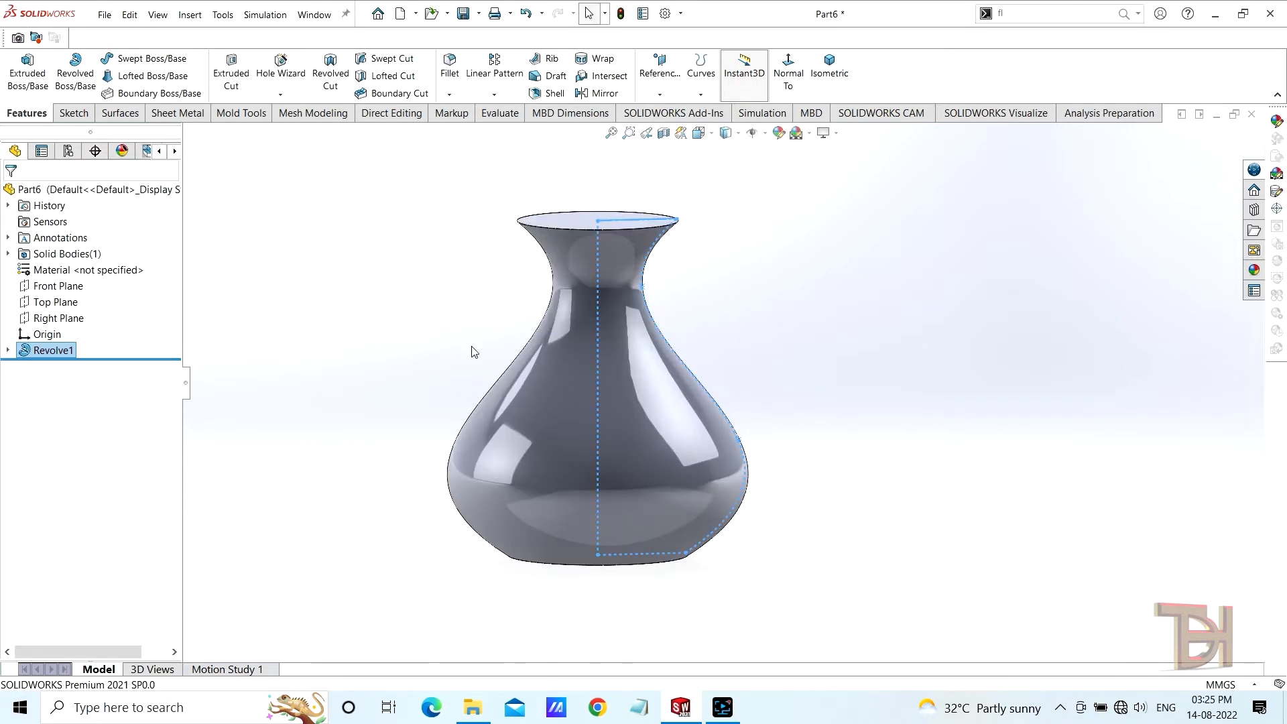
pyautogui.moveTo(838, 384)
pyautogui.mouseDown(button='middle')
pyautogui.moveTo(904, 368)
pyautogui.moveTo(867, 319)
pyautogui.moveTo(919, 321)
pyautogui.moveTo(755, 308)
pyautogui.moveTo(798, 335)
pyautogui.mouseUp(button='middle')
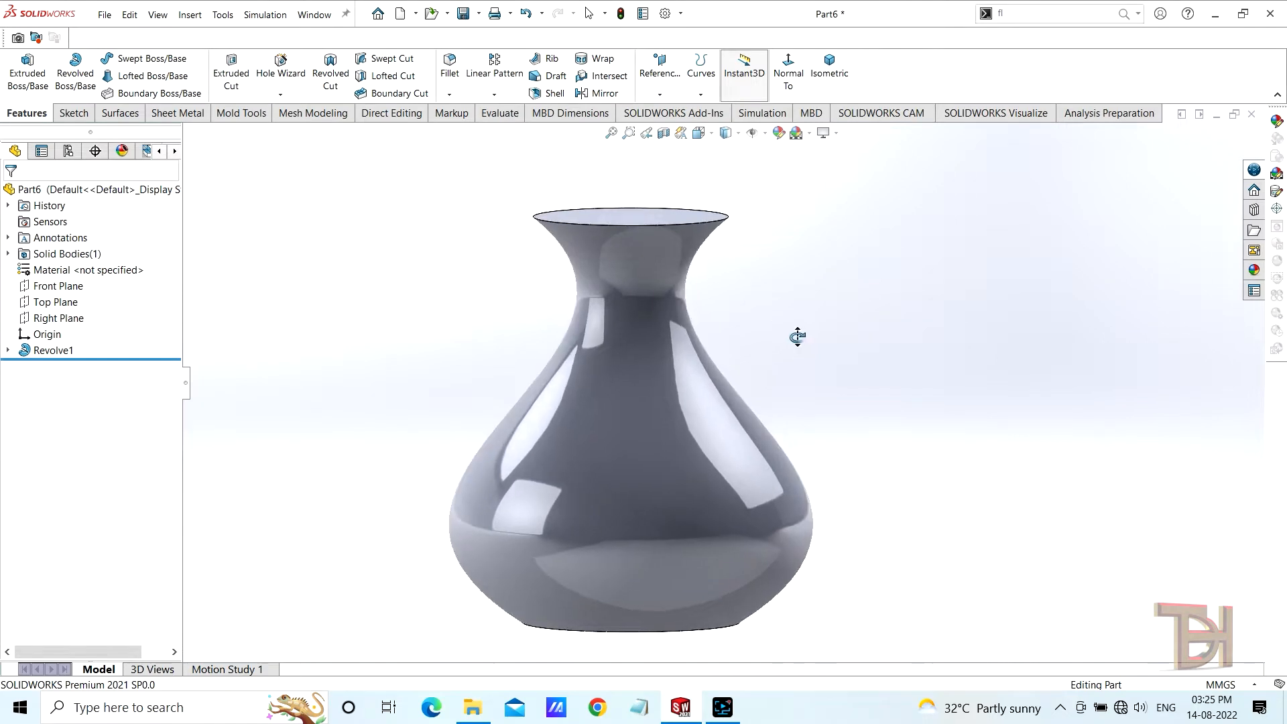
# Step: Start a sketch on the Front Plane and convert the curved silhouette edge on one side of the vase into a sketch spline
pyautogui.click(64, 292)
pyautogui.click(70, 267)
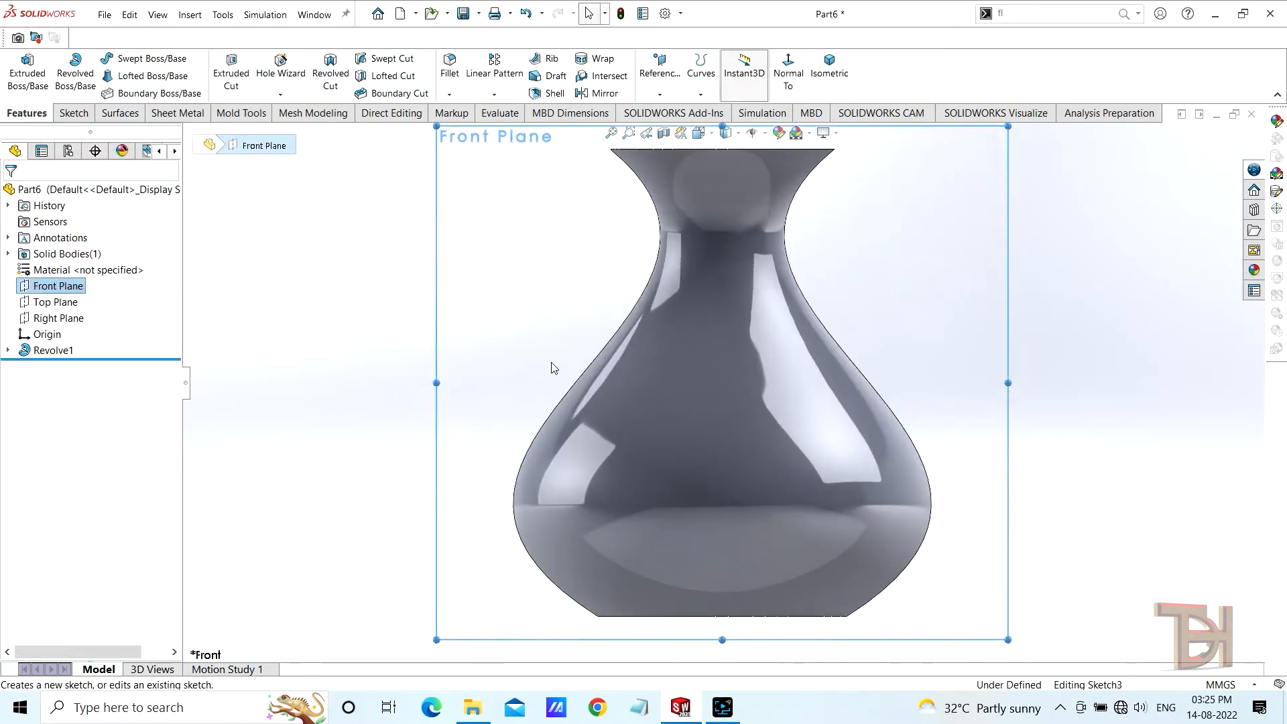
pyautogui.click(894, 416)
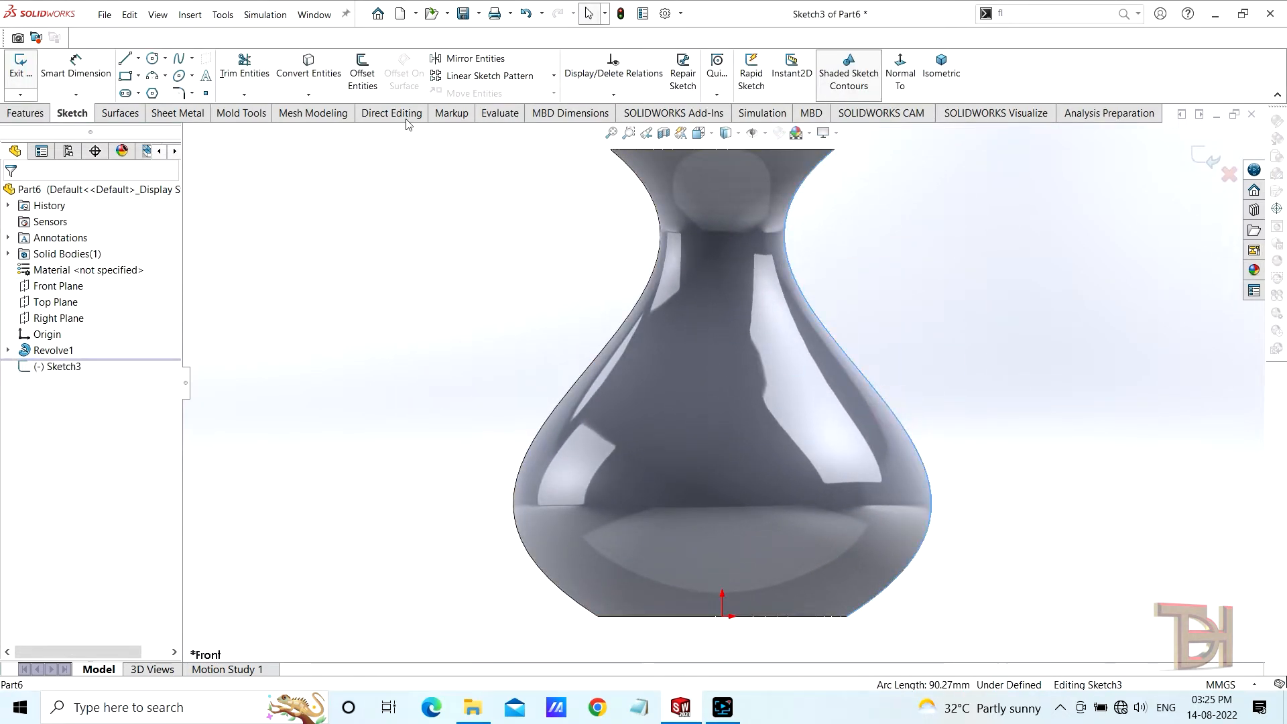
pyautogui.click(308, 66)
# Step: Offset the converted spline by 1 mm in the reversed direction, towards the inside of the vase
pyautogui.click(362, 63)
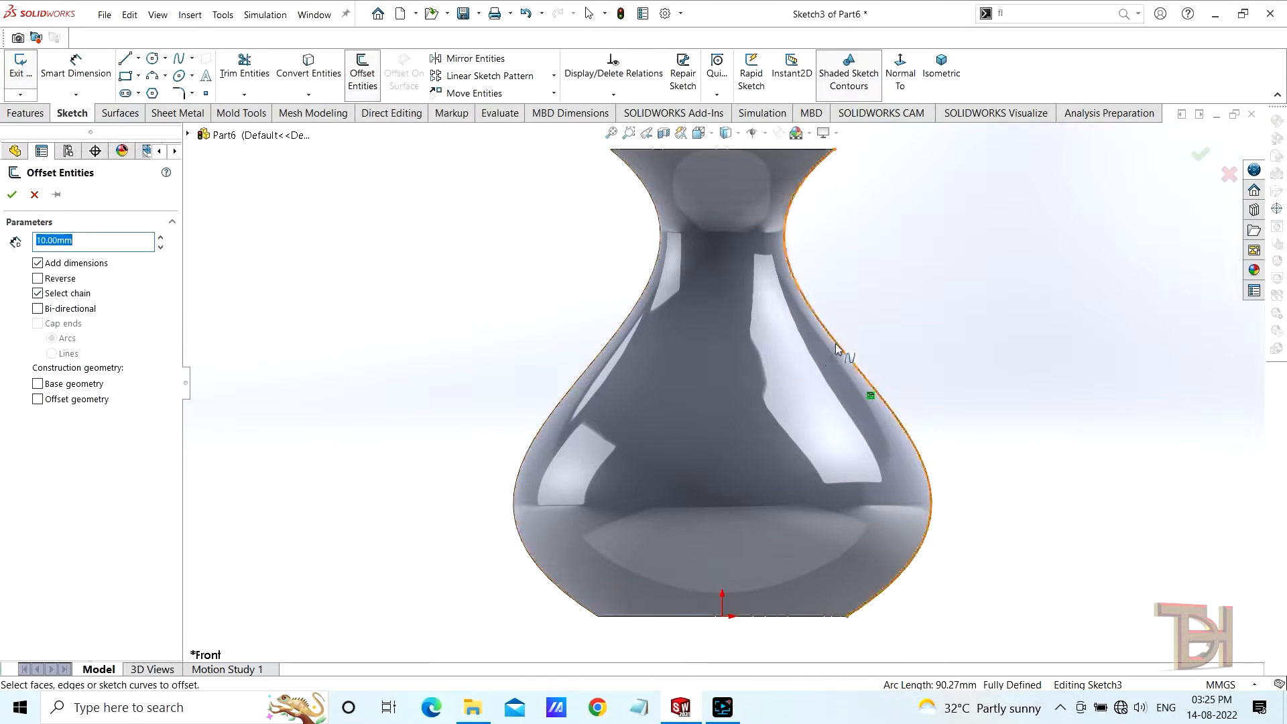
pyautogui.click(863, 392)
pyautogui.click(37, 278)
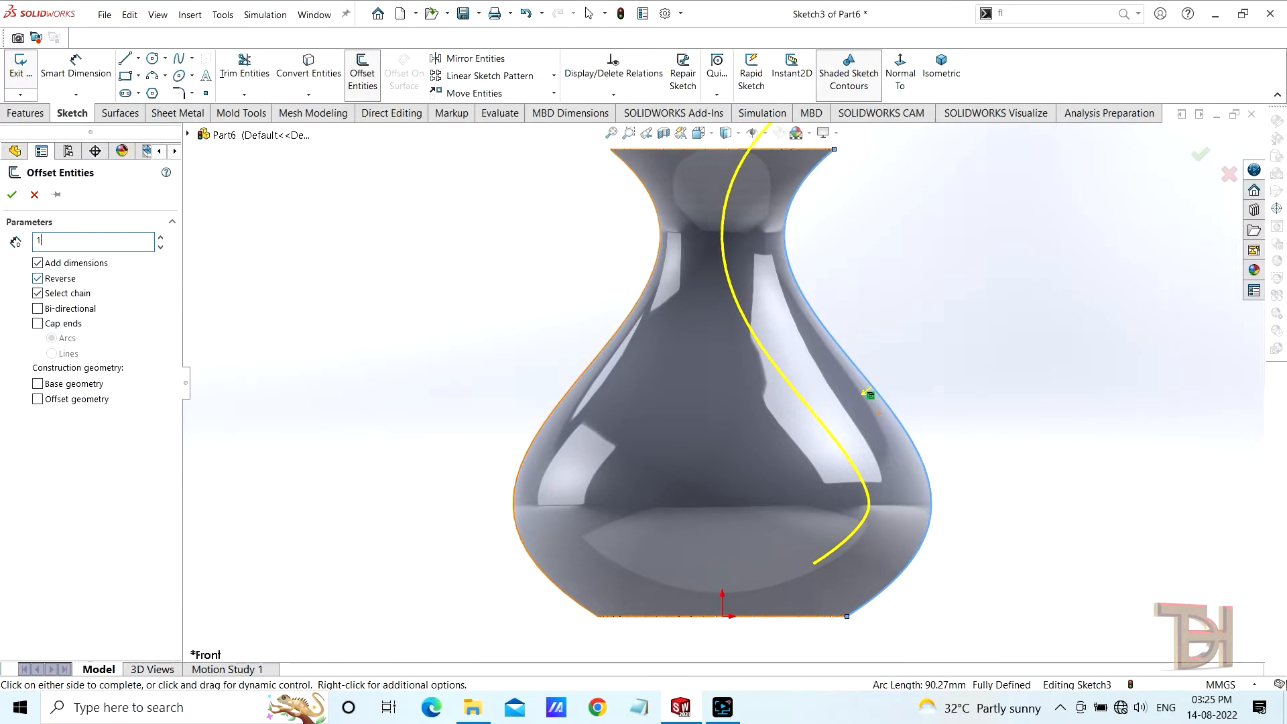
pyautogui.write('1')
pyautogui.press('Return')
pyautogui.scroll(2, 1021, 357)
pyautogui.moveTo(1019, 357); pyautogui.dragTo(938, 399, button='middle')
pyautogui.scroll(-2, 931, 393)
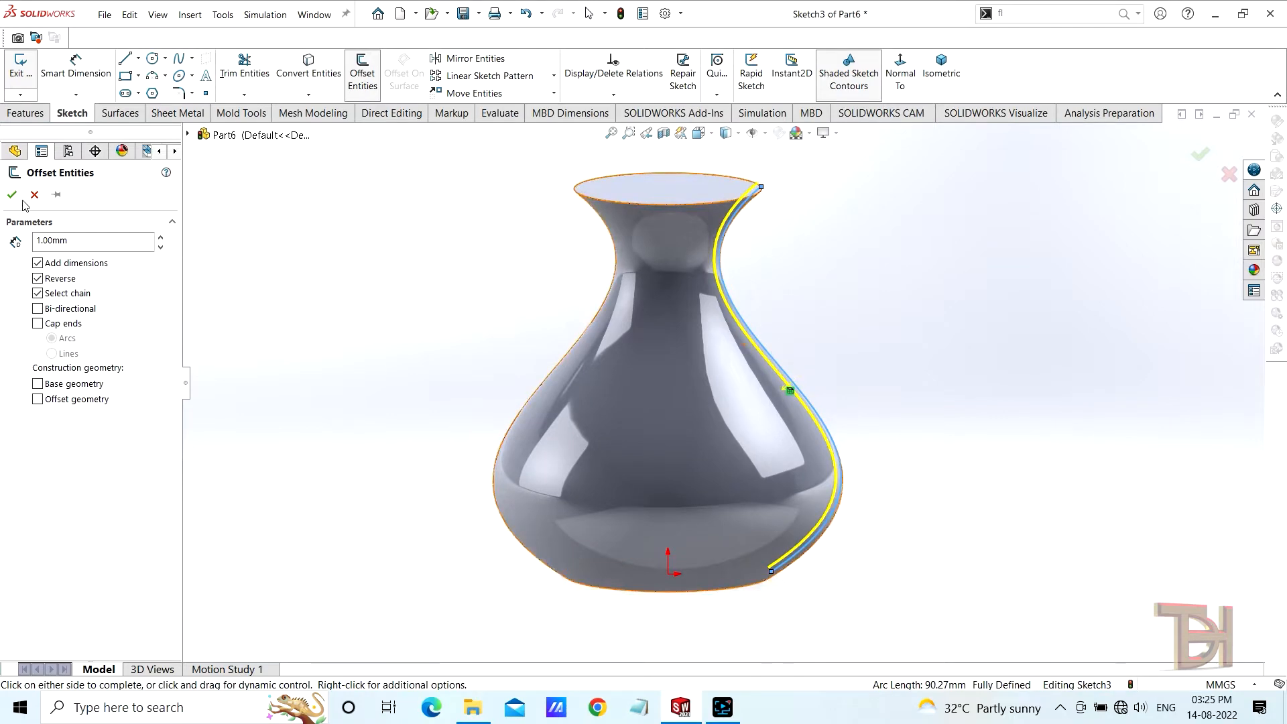
pyautogui.click(13, 195)
# Step: Delete the converted outer spline, keeping the offset curve, and exit the sketch
pyautogui.scroll(-2, 798, 316)
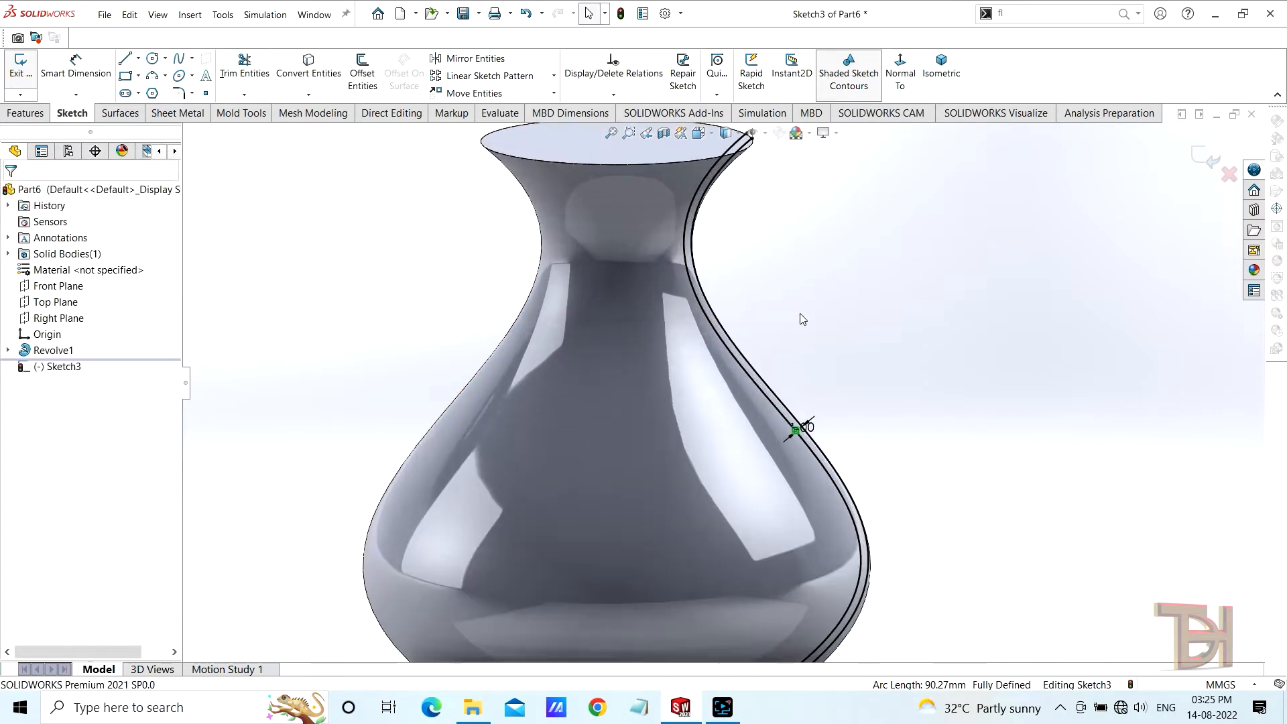
pyautogui.click(734, 338)
pyautogui.rightClick(729, 335)
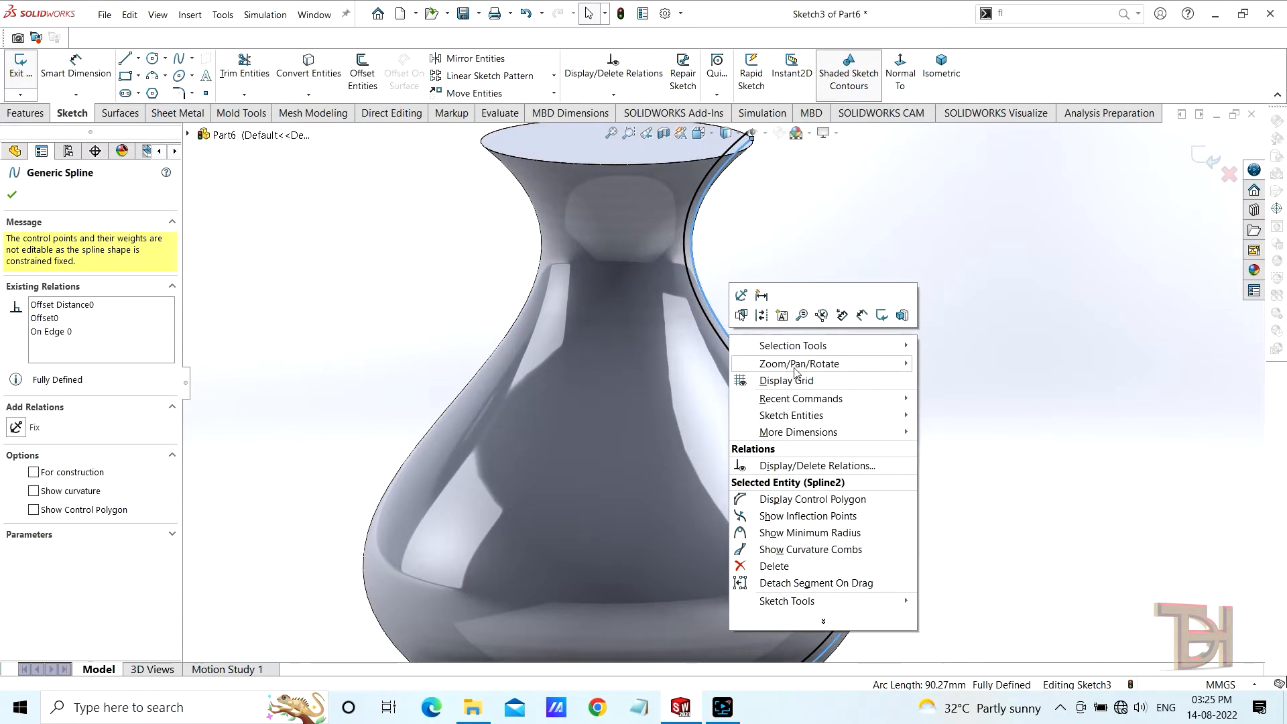
pyautogui.click(782, 566)
pyautogui.scroll(3, 831, 321)
pyautogui.moveTo(848, 390); pyautogui.dragTo(849, 385, button='middle')
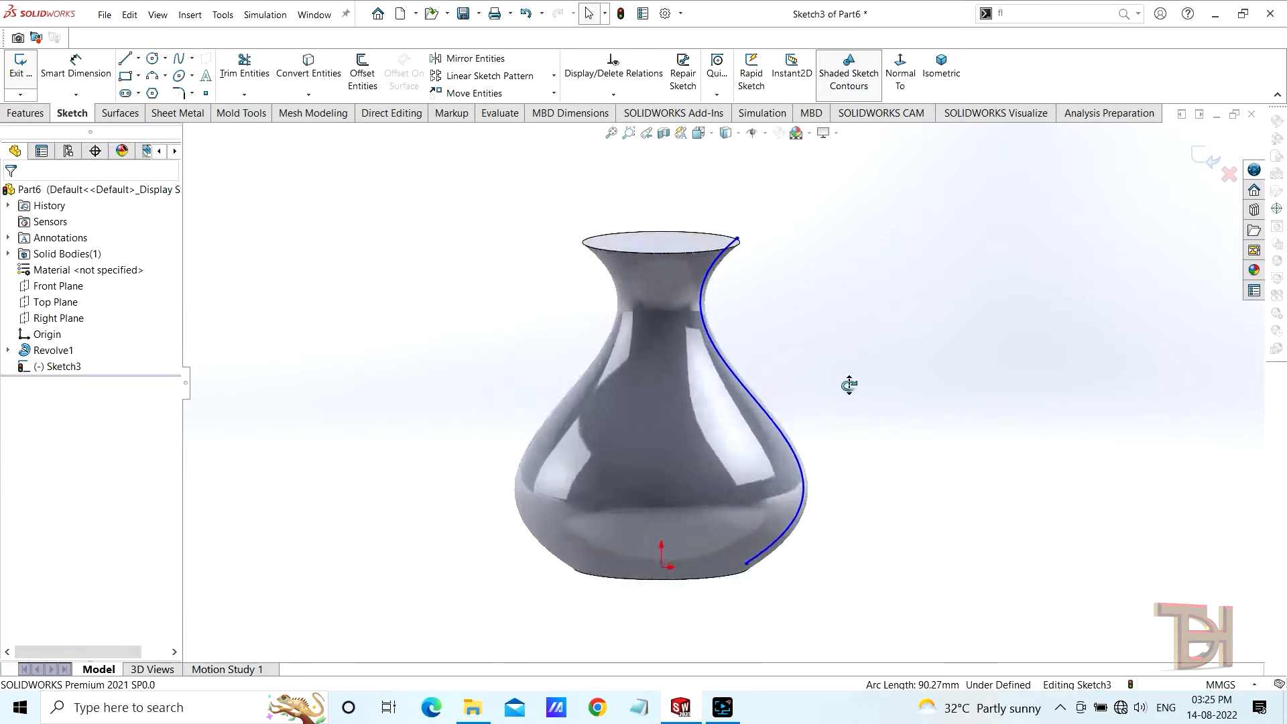
pyautogui.scroll(-4, 753, 537)
pyautogui.scroll(1, 762, 529)
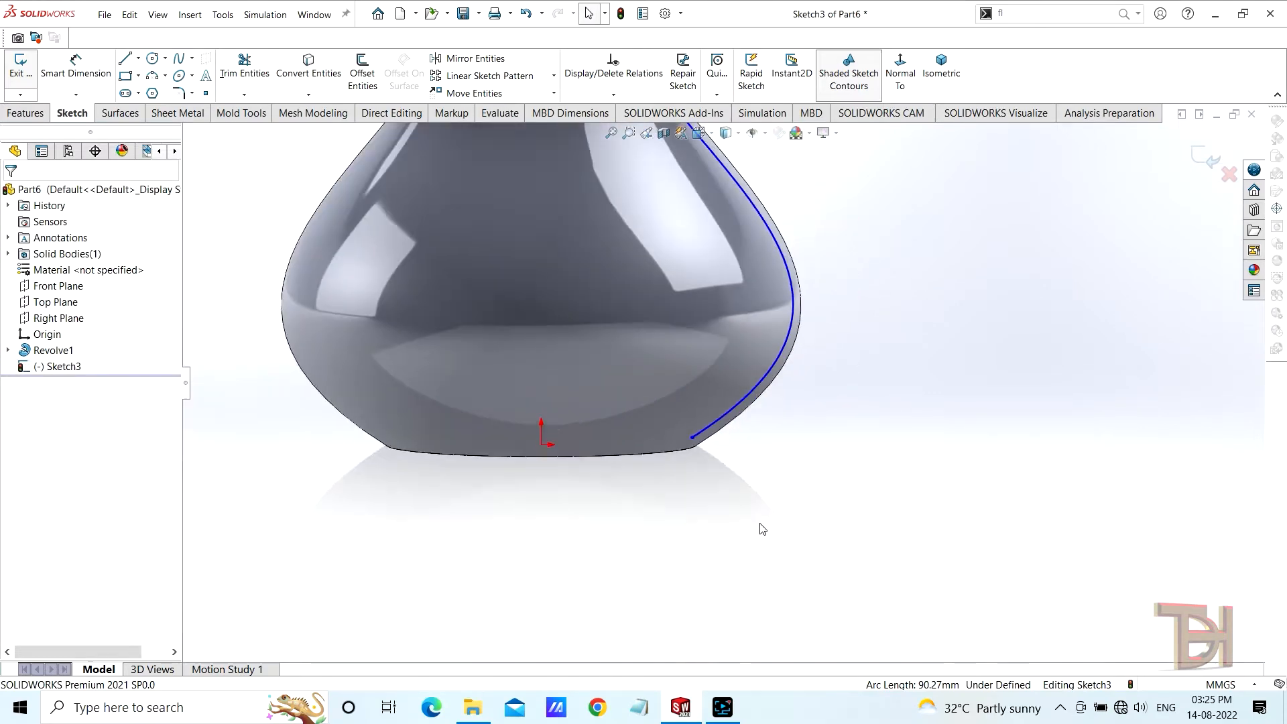
pyautogui.scroll(2, 770, 402)
pyautogui.scroll(-6, 715, 230)
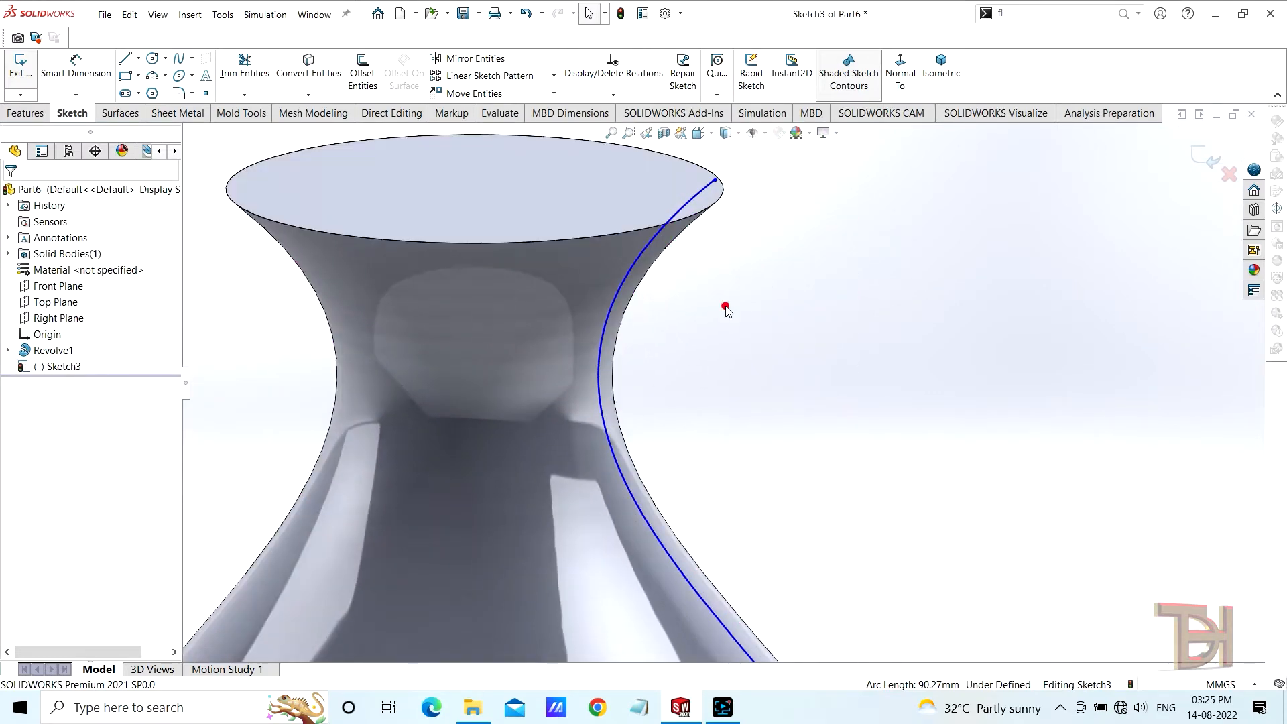
pyautogui.click(1196, 160)
pyautogui.click(977, 356)
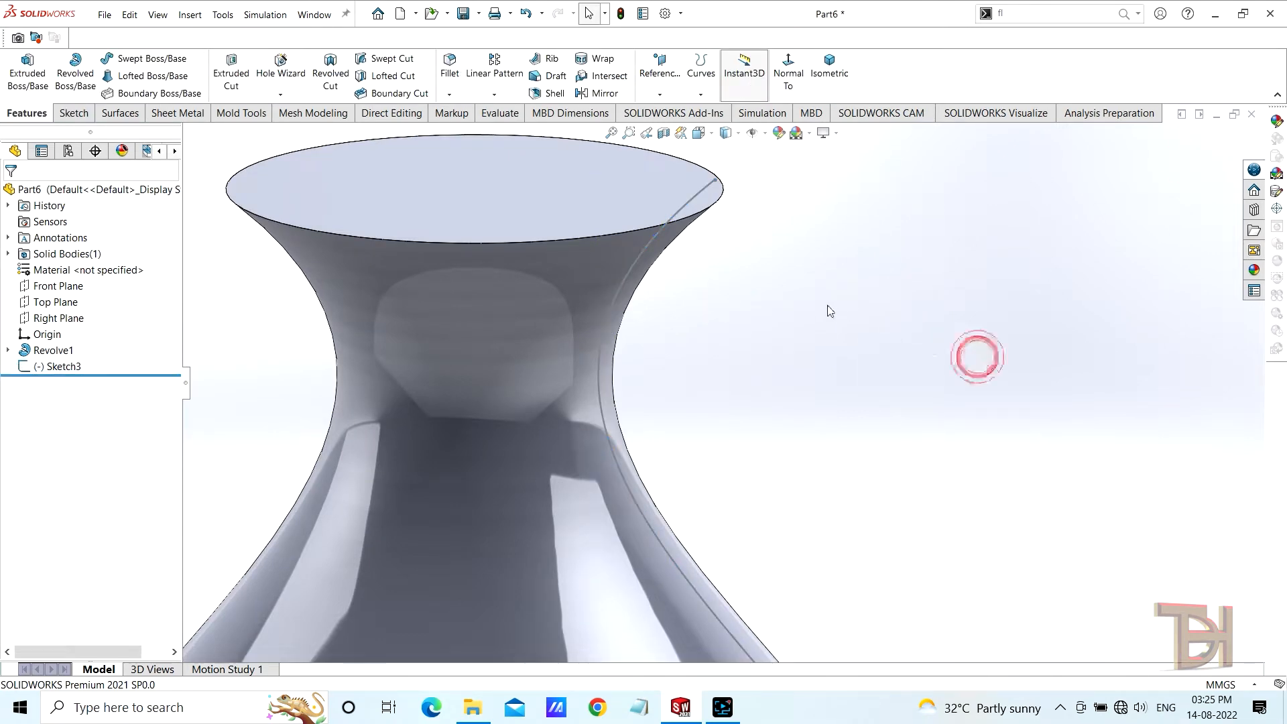
# Step: Sketch a closed four-line tapered outline across the rim on the vase's top face, about 4.3 mm wide inside and 2.75 mm at its outer end
pyautogui.click(649, 195)
pyautogui.scroll(3, 705, 250)
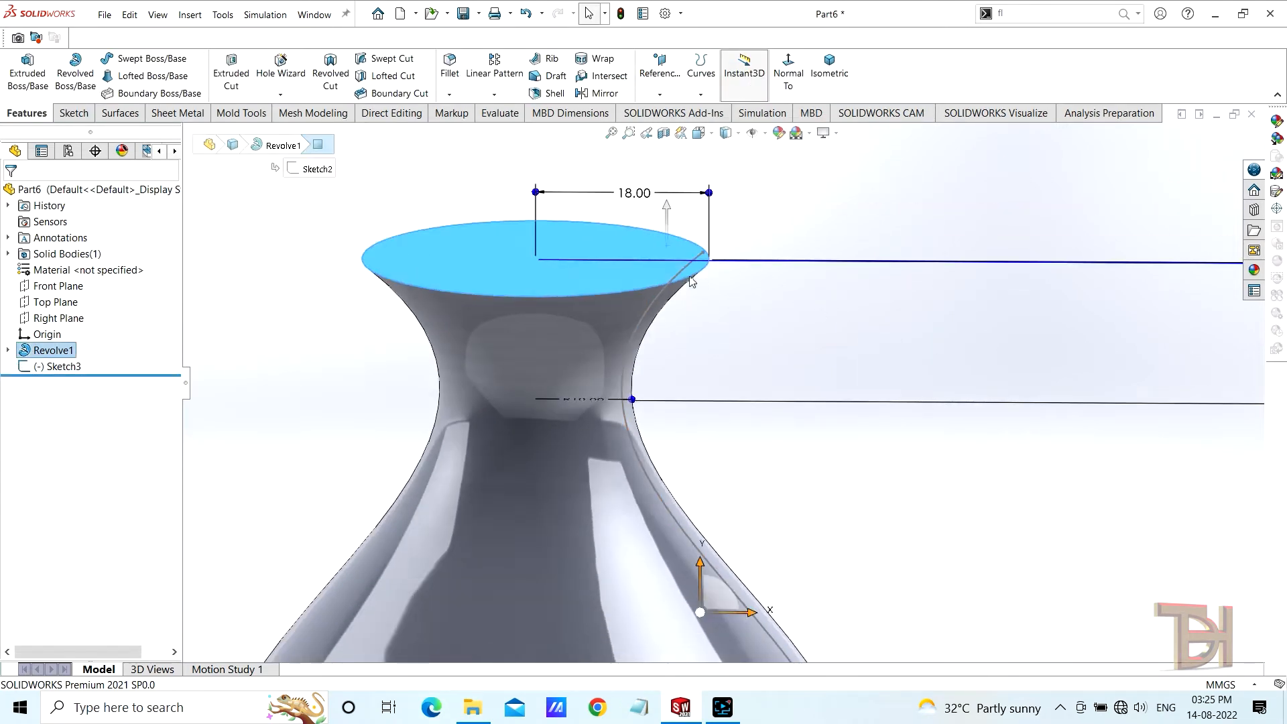
pyautogui.click(729, 213)
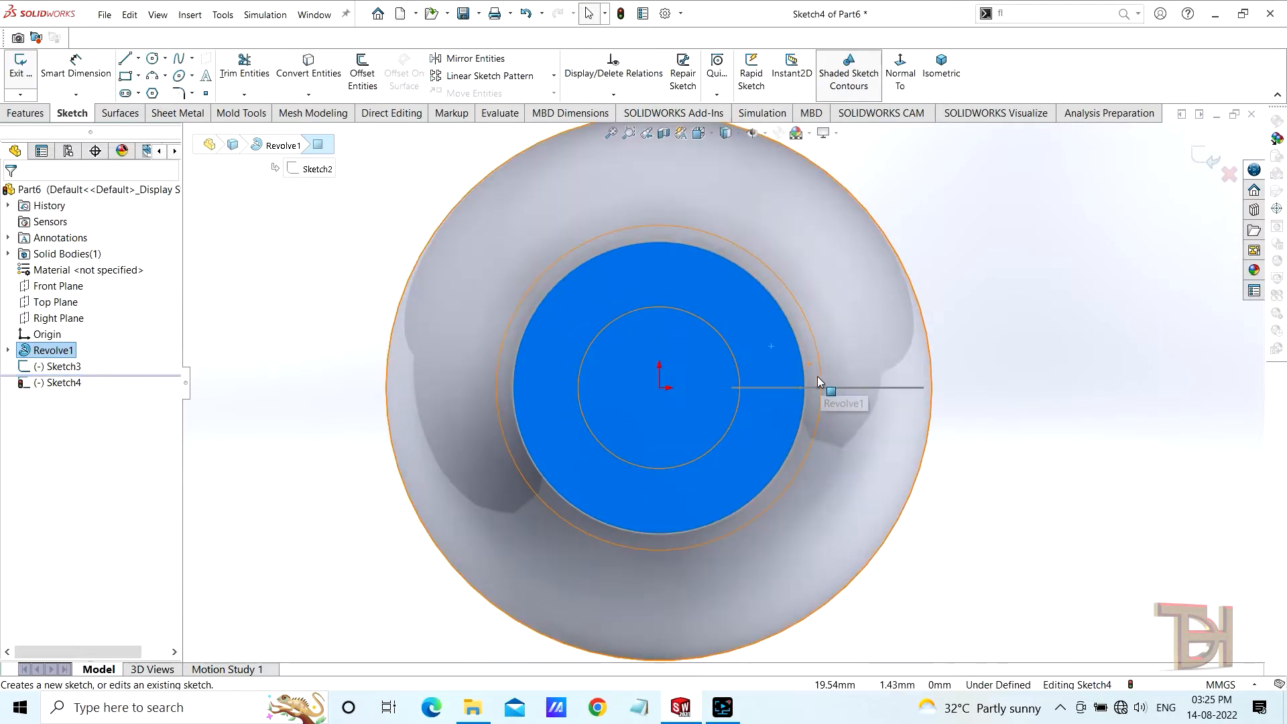
pyautogui.scroll(-5, 817, 382)
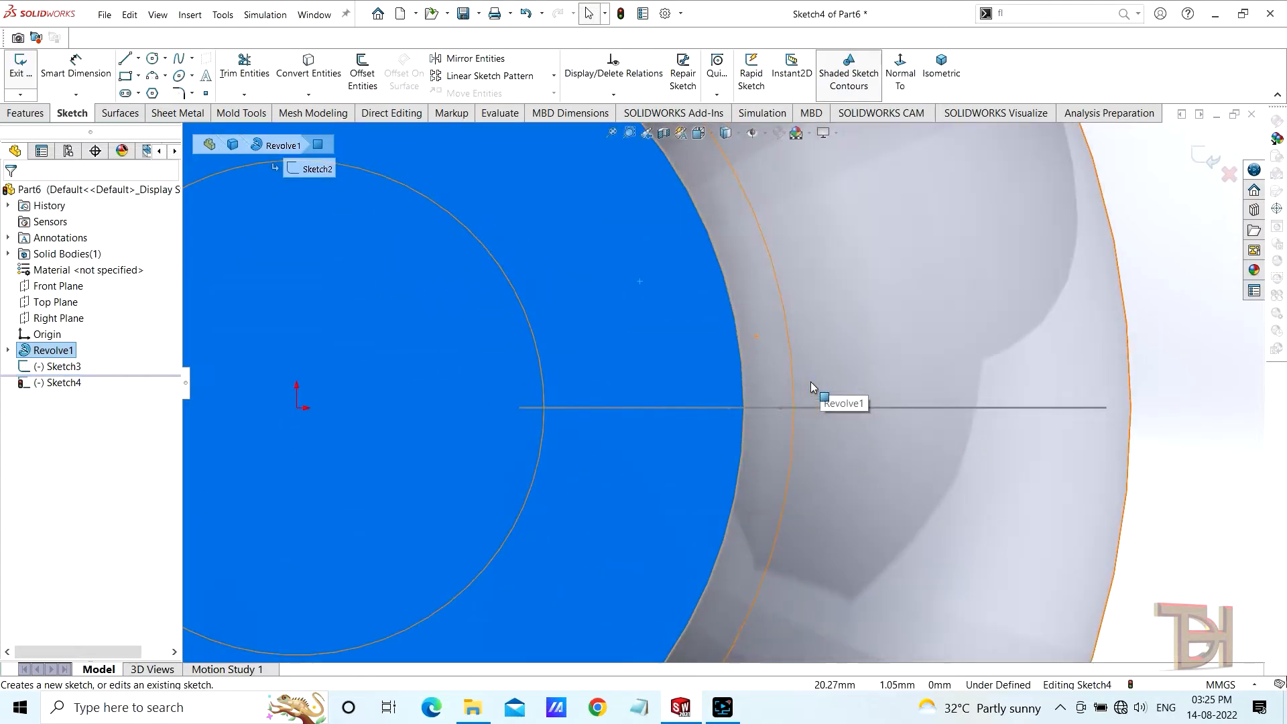
pyautogui.click(125, 59)
pyautogui.click(704, 363)
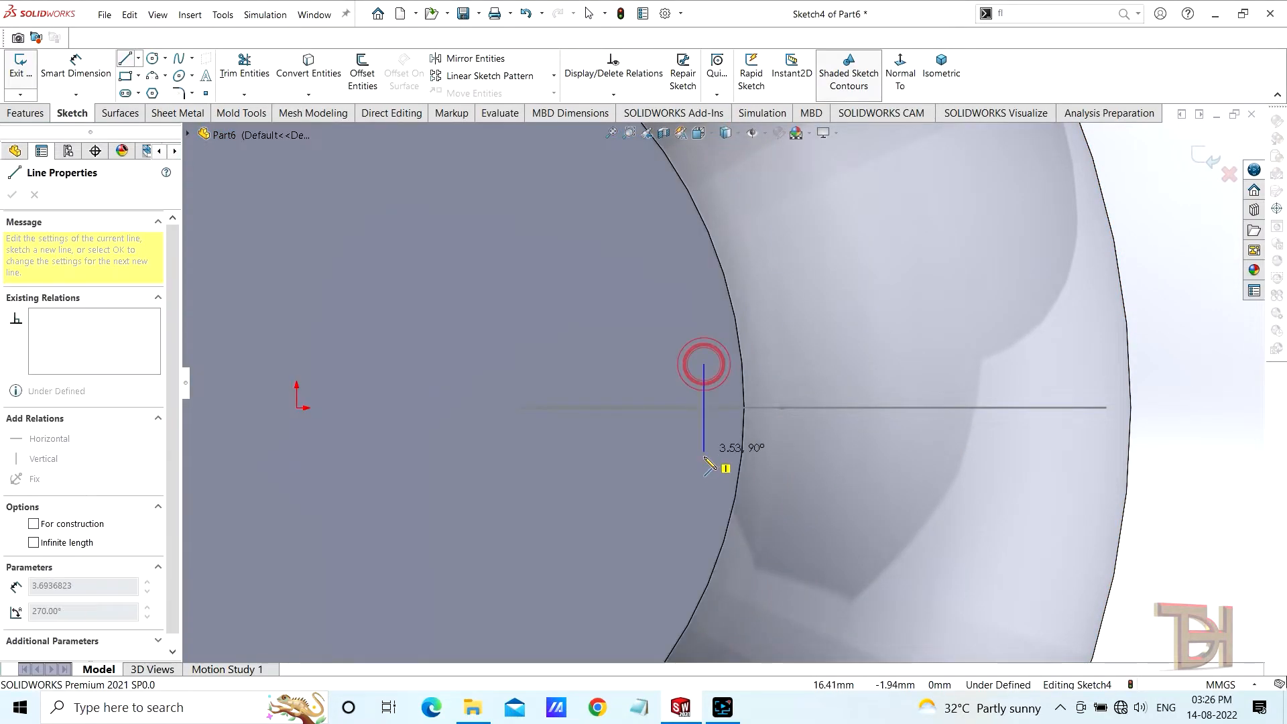
pyautogui.click(704, 470)
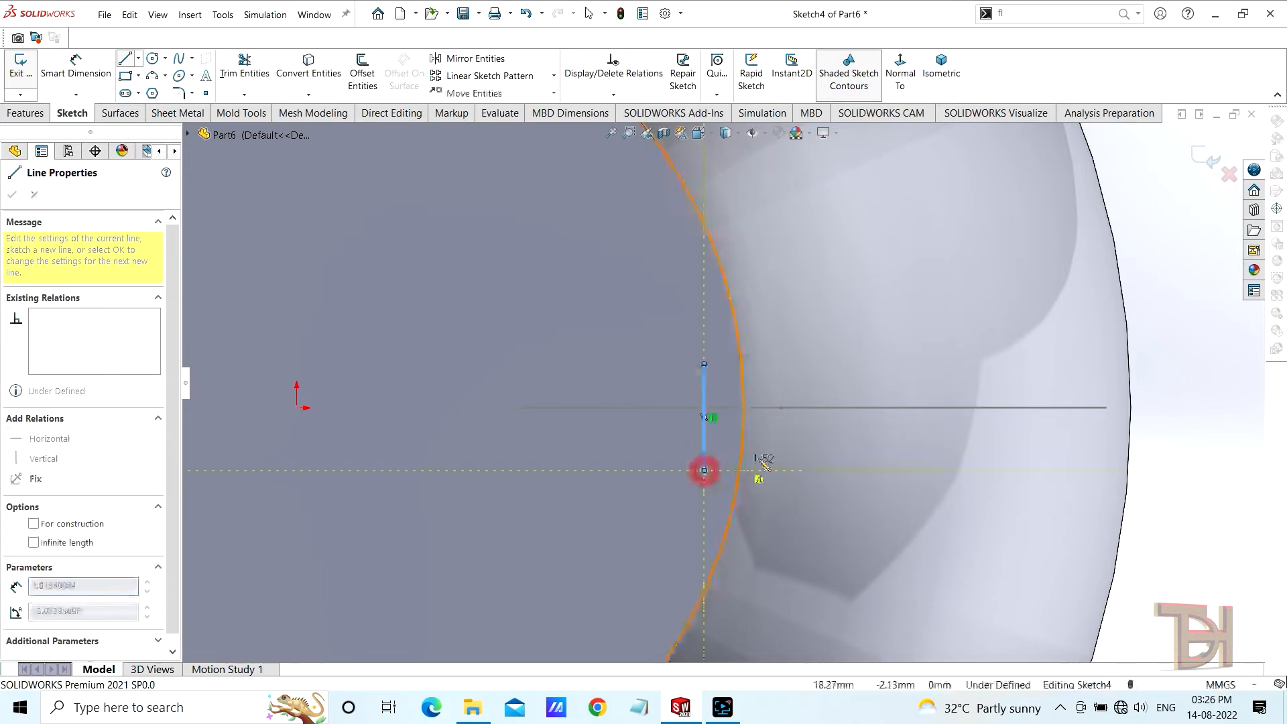
pyautogui.click(817, 445)
pyautogui.click(817, 376)
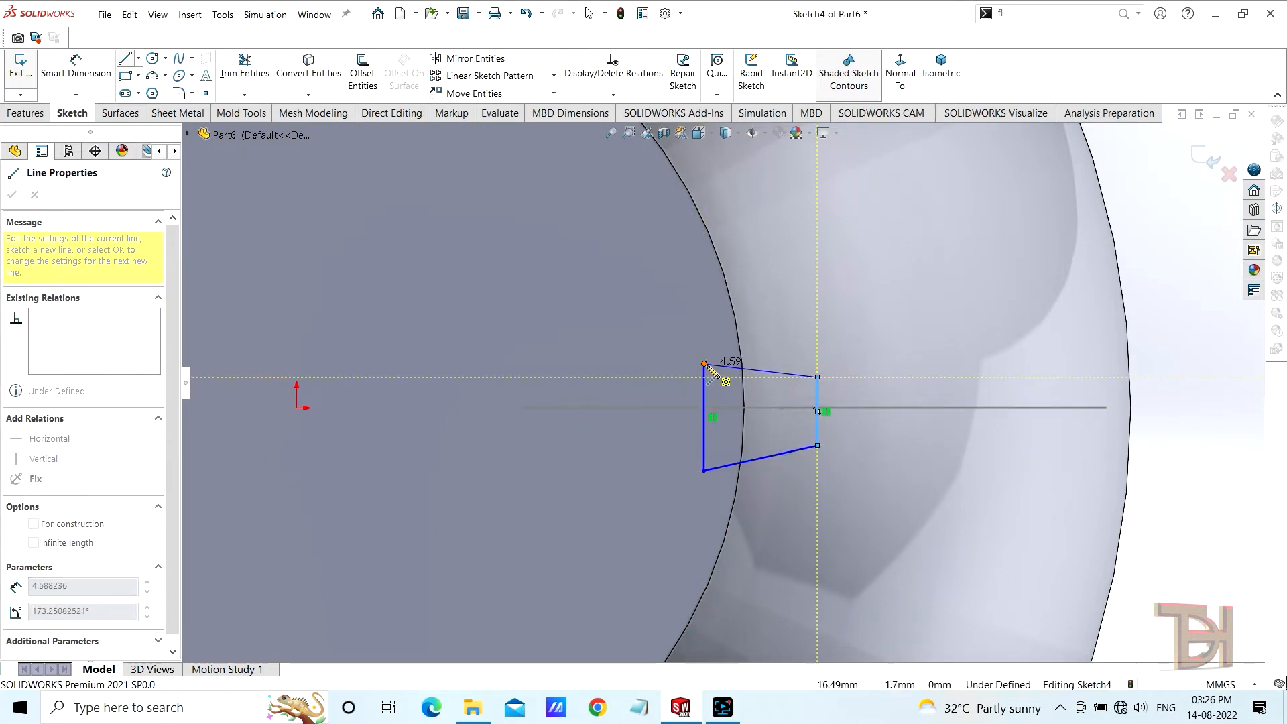
pyautogui.click(704, 364)
pyautogui.rightClick(1130, 308)
pyautogui.click(1163, 316)
# Step: Trim away the tapered outline's short outer line and close that end with a three-point arc of about 1.56 mm radius
pyautogui.scroll(-2, 800, 443)
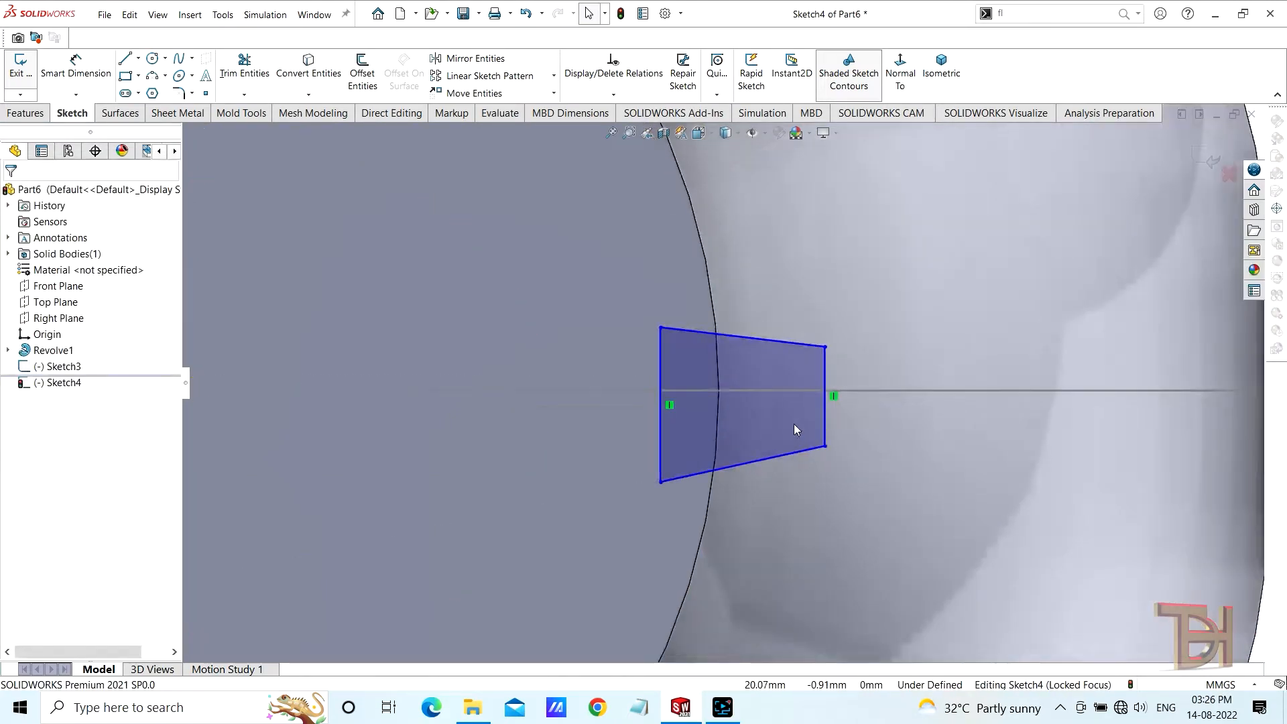
pyautogui.click(244, 64)
pyautogui.moveTo(814, 373); pyautogui.dragTo(843, 374)
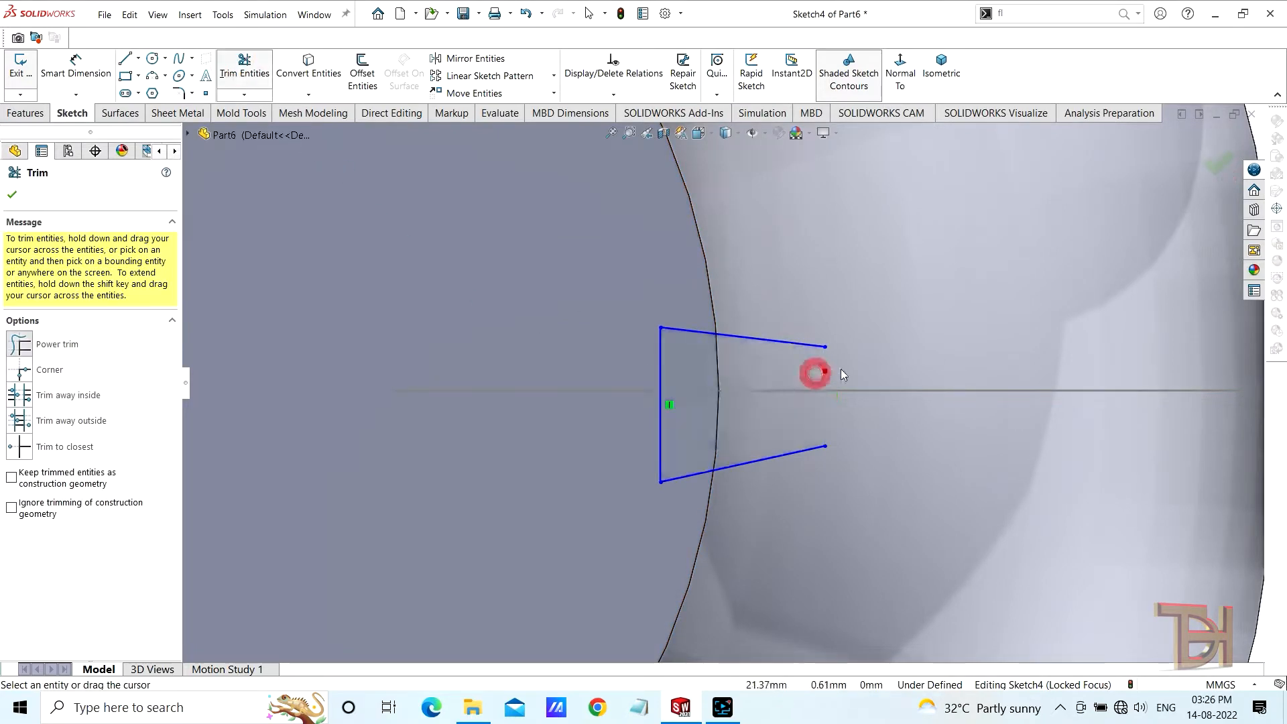
pyautogui.click(152, 77)
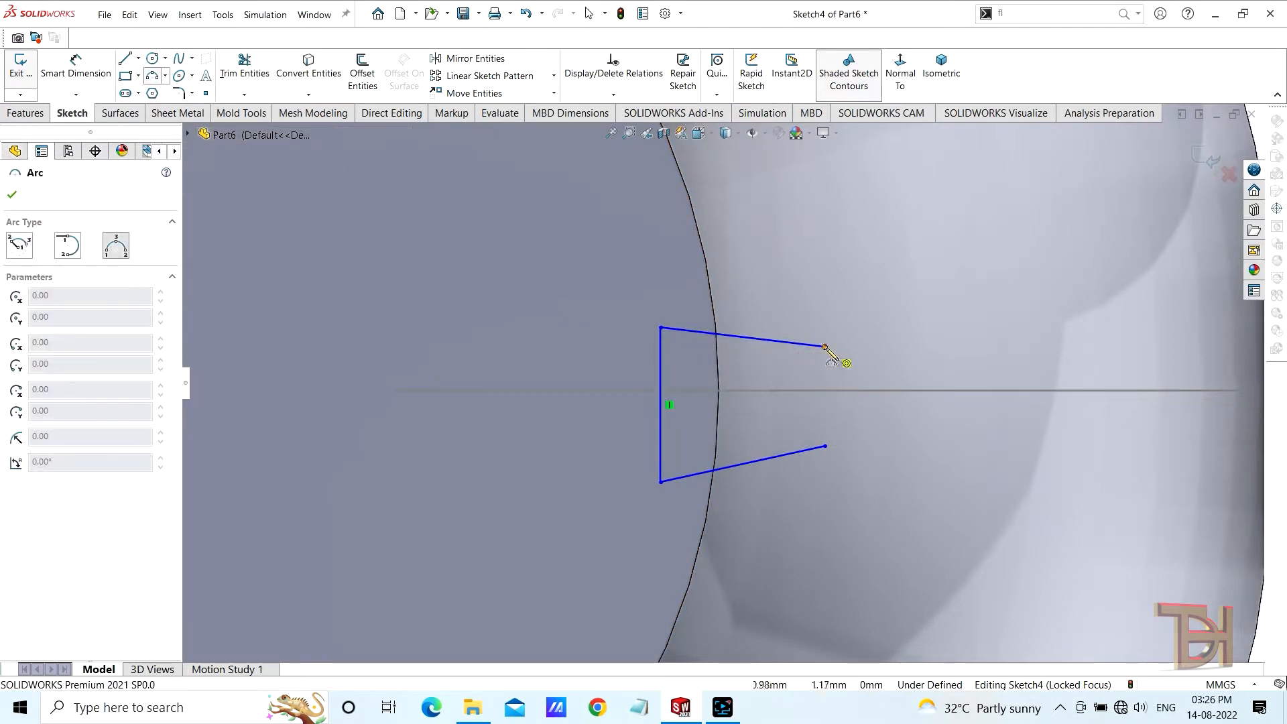
pyautogui.click(824, 348)
pyautogui.click(825, 446)
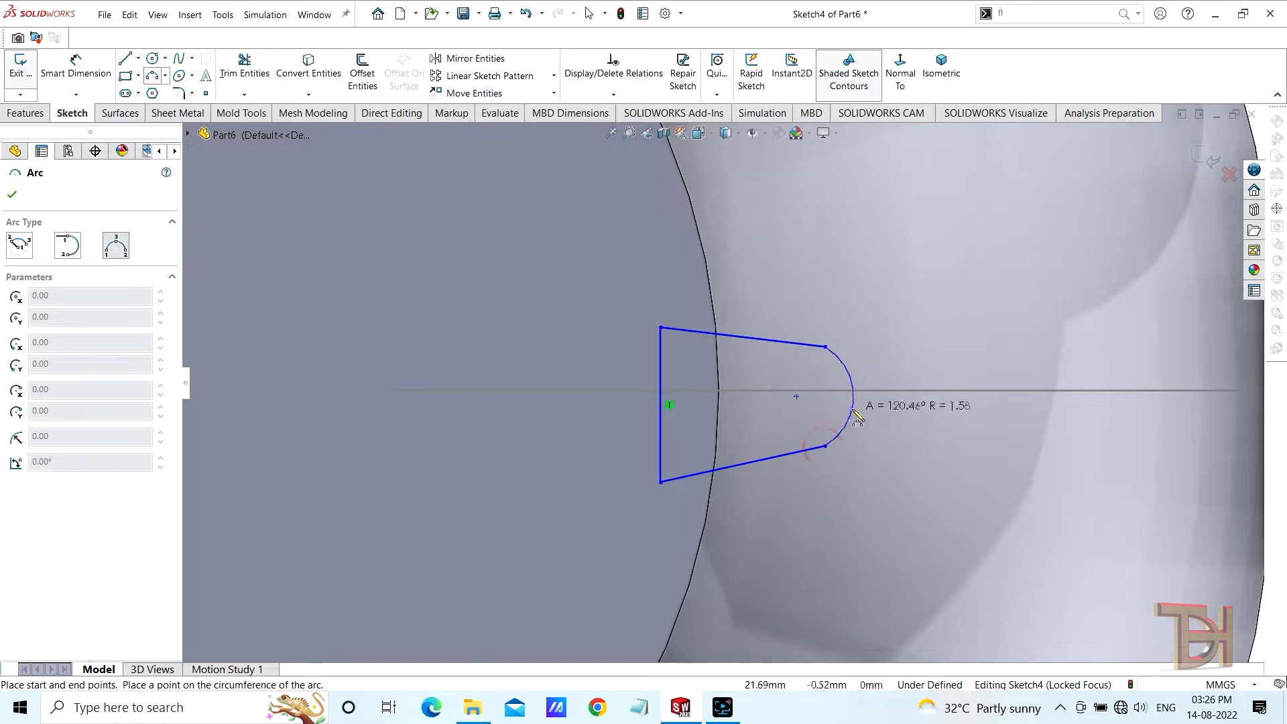
pyautogui.click(854, 409)
pyautogui.rightClick(1028, 345)
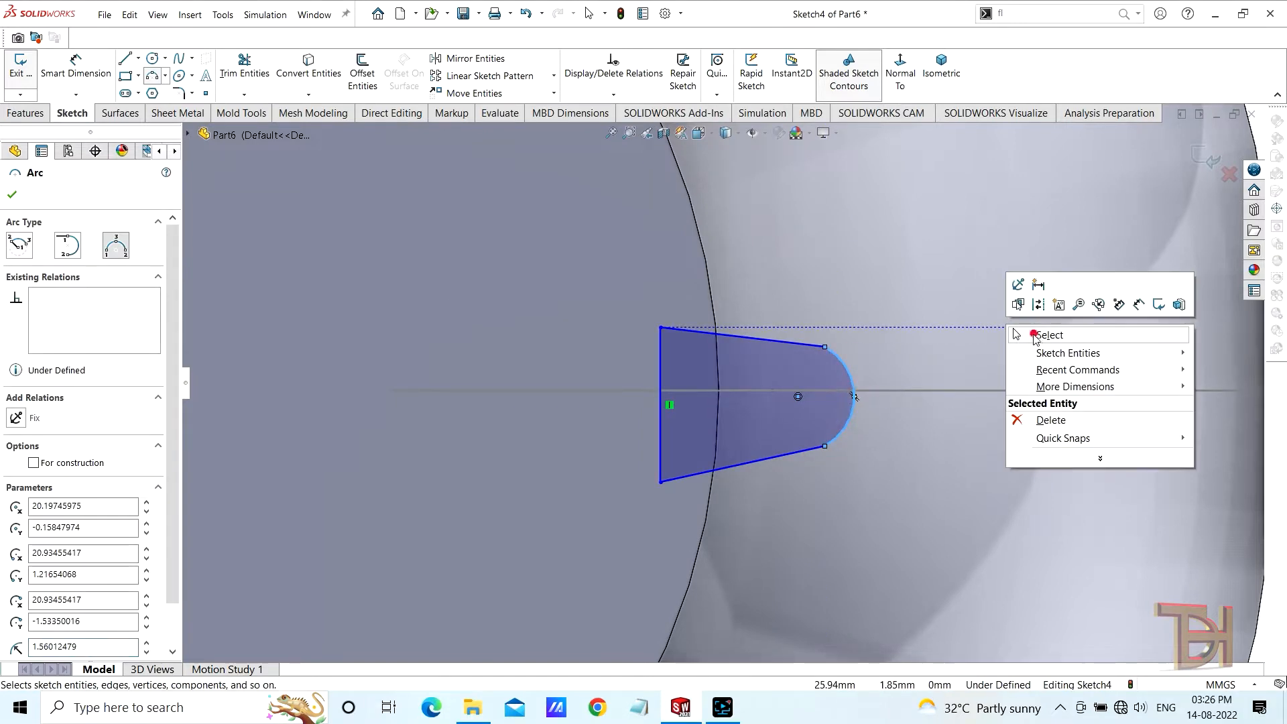
pyautogui.click(1042, 333)
# Step: Make the end arc tangent to both slanted lines at its two endpoints
pyautogui.click(825, 346)
pyautogui.click(865, 291)
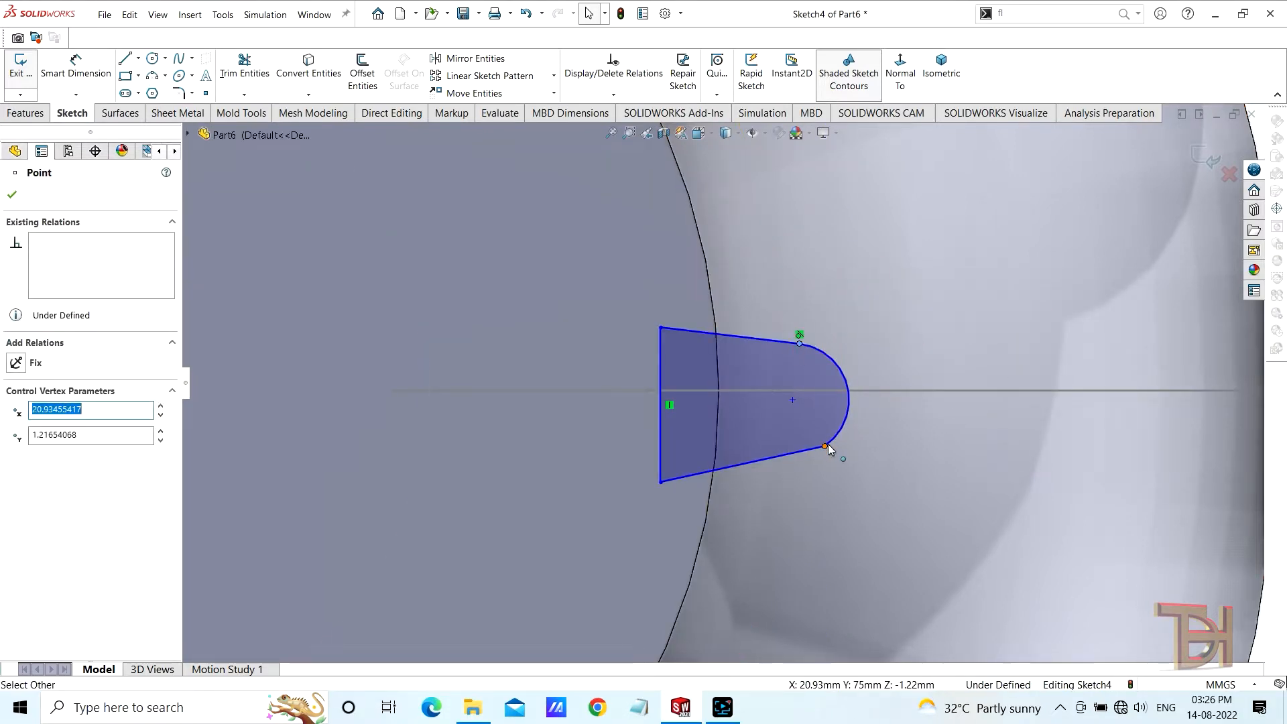
pyautogui.click(826, 445)
pyautogui.click(865, 385)
pyautogui.scroll(-2, 790, 402)
pyautogui.scroll(-1, 788, 400)
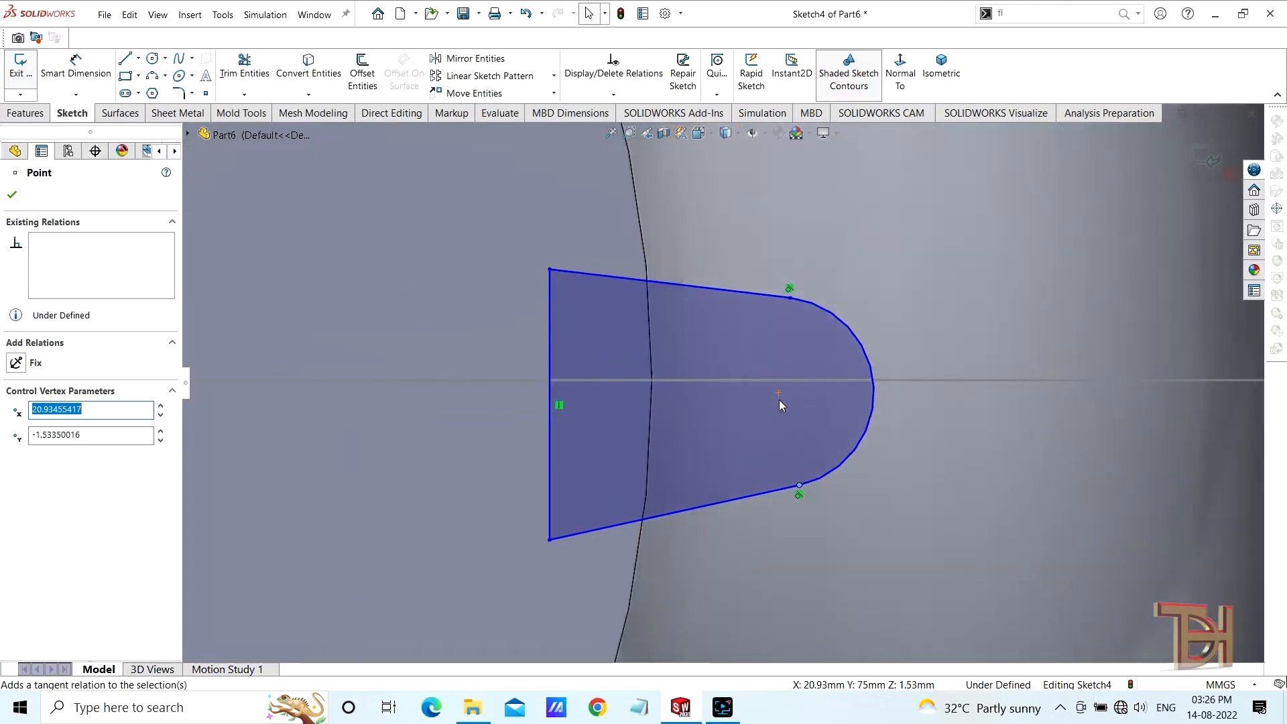
pyautogui.click(776, 393)
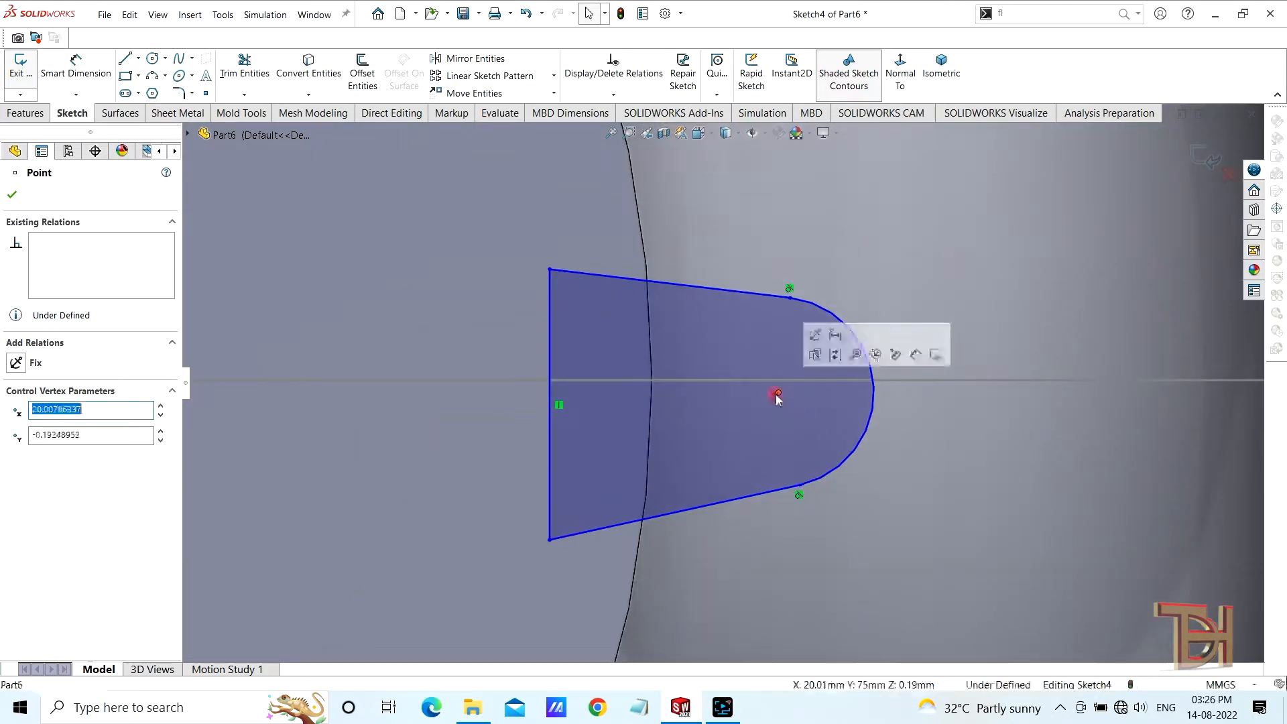
pyautogui.keyDown('ctrl'); pyautogui.click(548, 402); pyautogui.keyUp('ctrl')
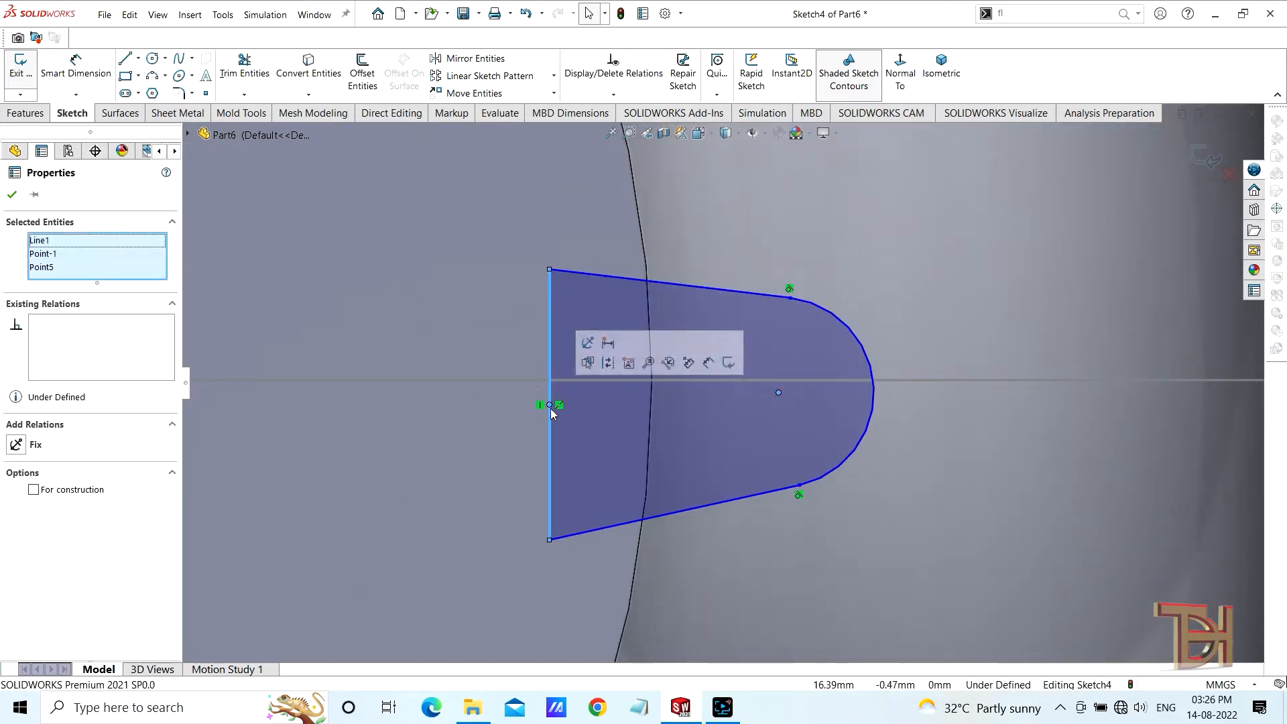
pyautogui.scroll(6, 670, 443)
pyautogui.click(1048, 377)
pyautogui.scroll(-6, 791, 378)
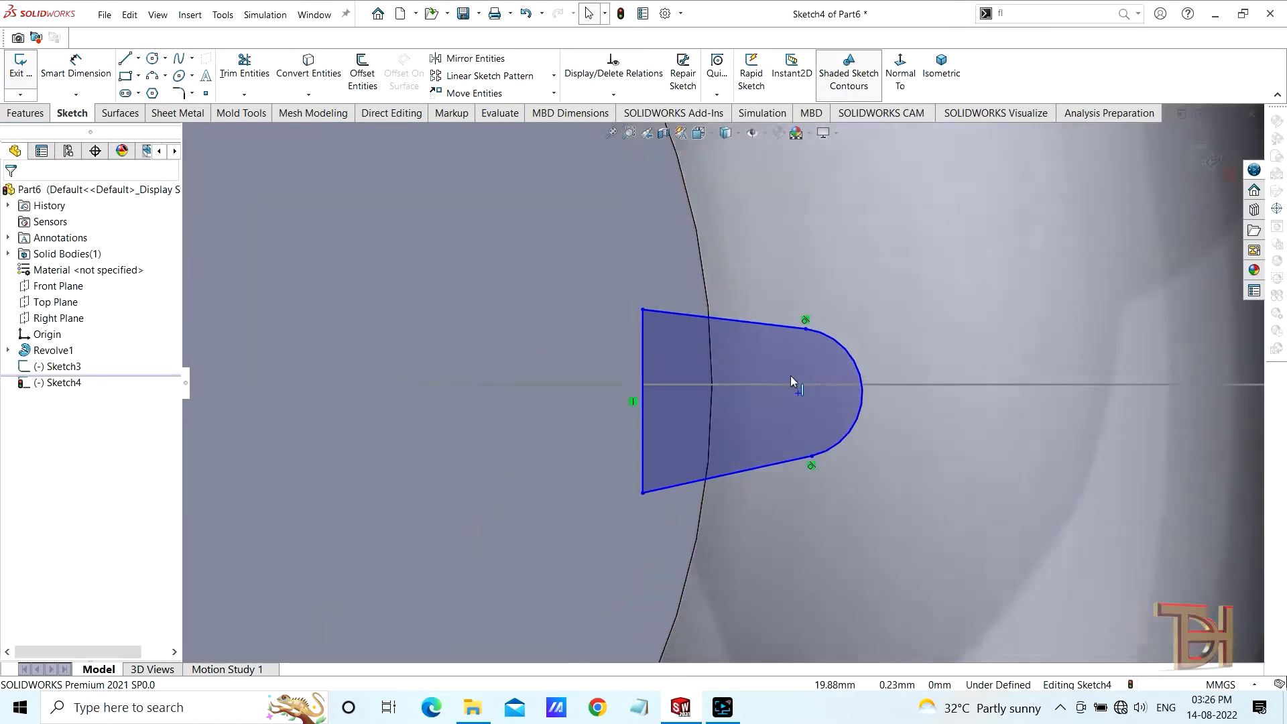
pyautogui.click(568, 414)
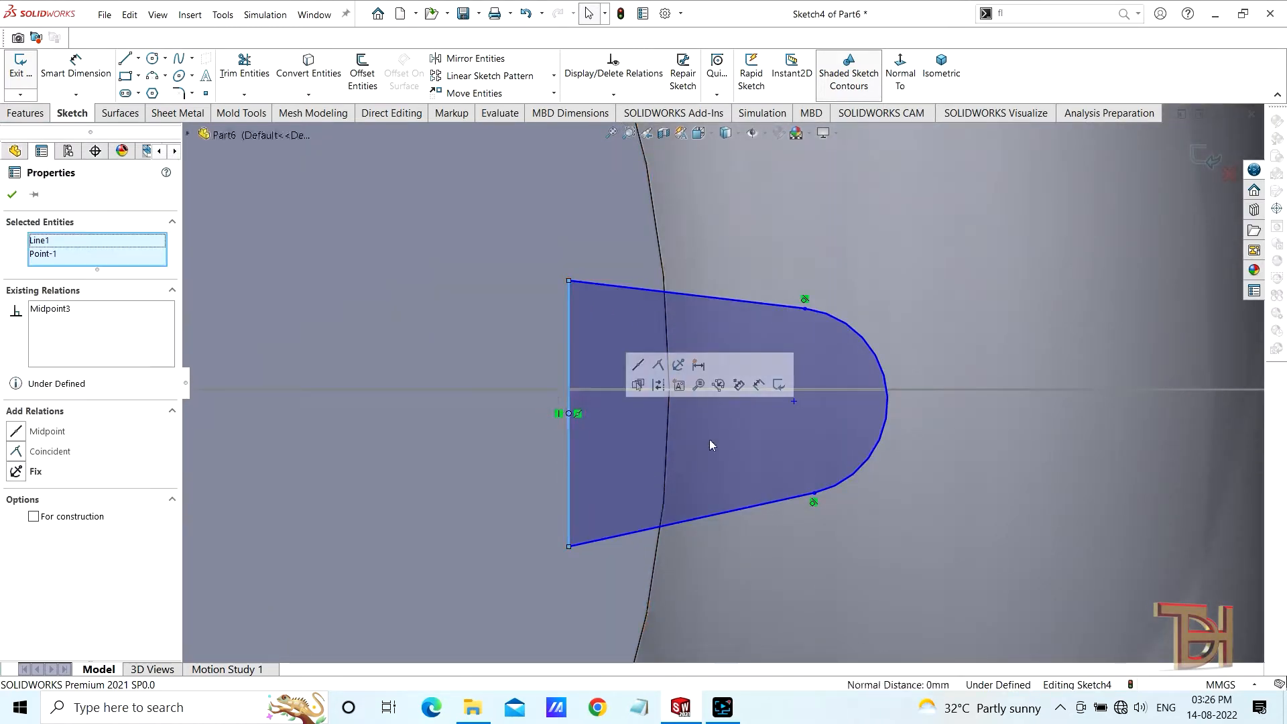
pyautogui.keyDown('ctrl'); pyautogui.click(793, 401); pyautogui.keyUp('ctrl')
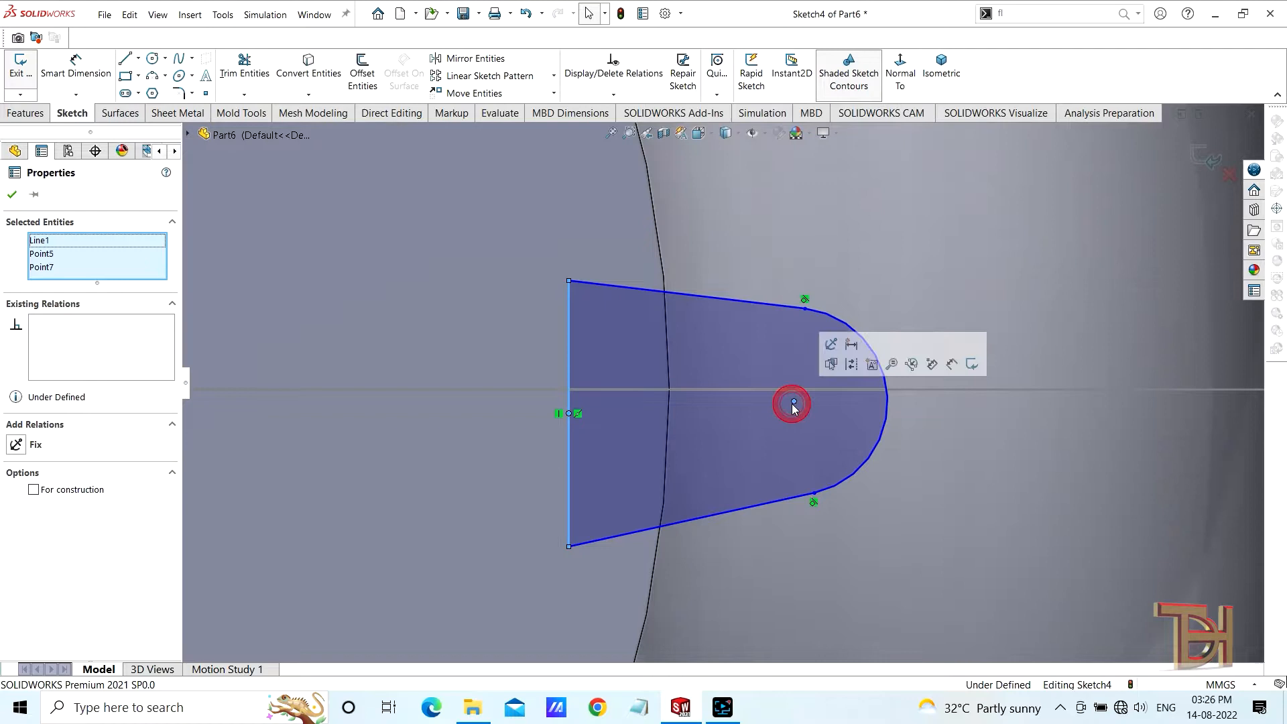
pyautogui.click(851, 352)
pyautogui.click(1191, 435)
# Step: Add a horizontal relation between the midpoint of the inner vertical line and the end arc's centre point
pyautogui.scroll(-6, 717, 399)
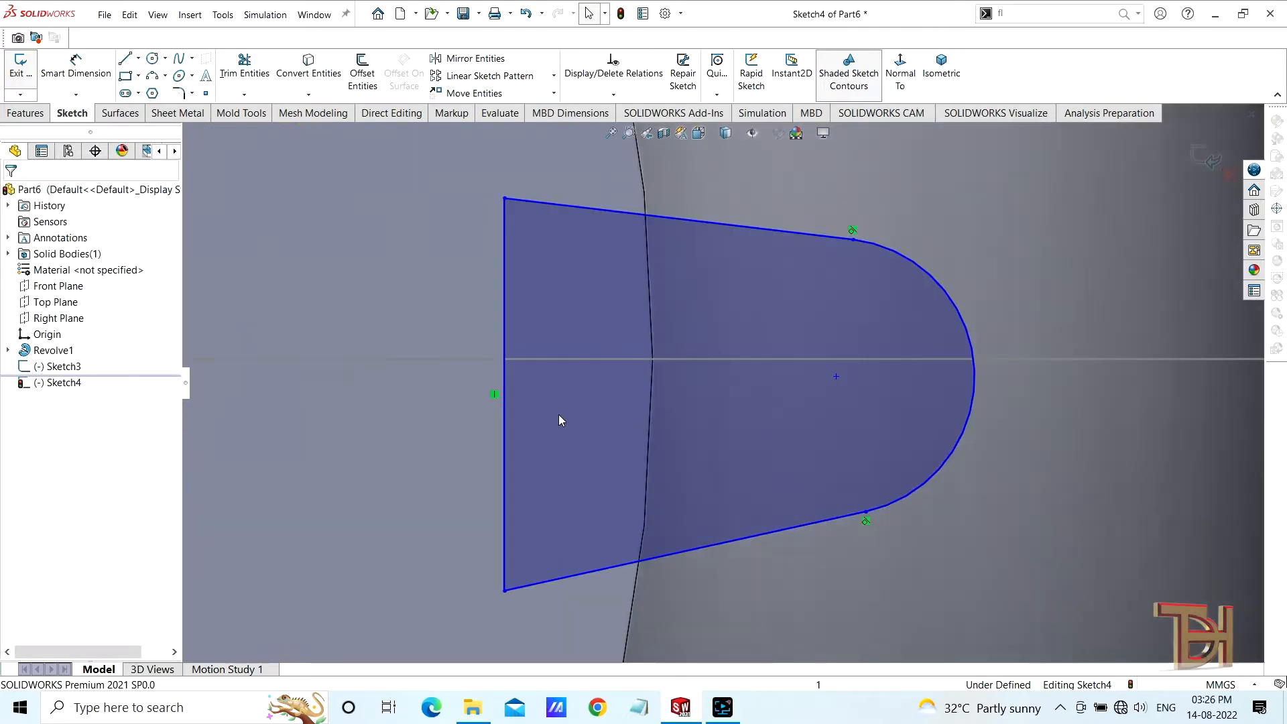
pyautogui.click(504, 402)
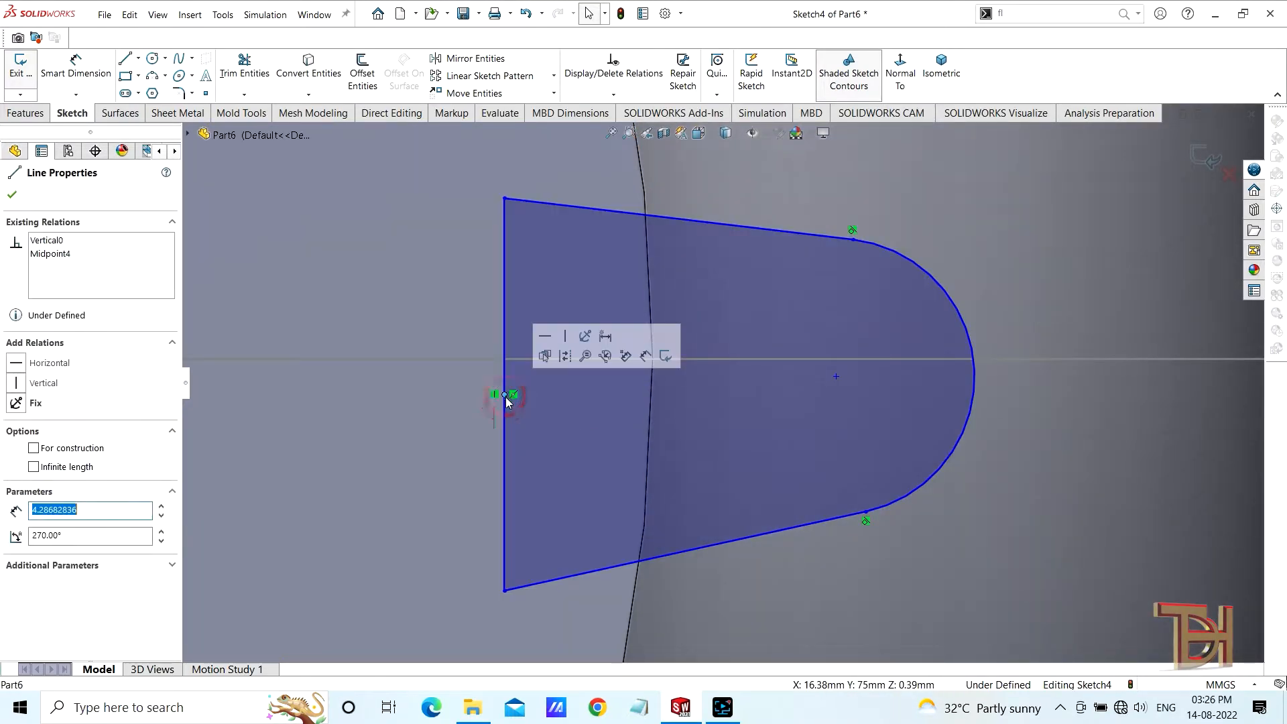
pyautogui.keyDown('ctrl'); pyautogui.click(835, 376); pyautogui.keyUp('ctrl')
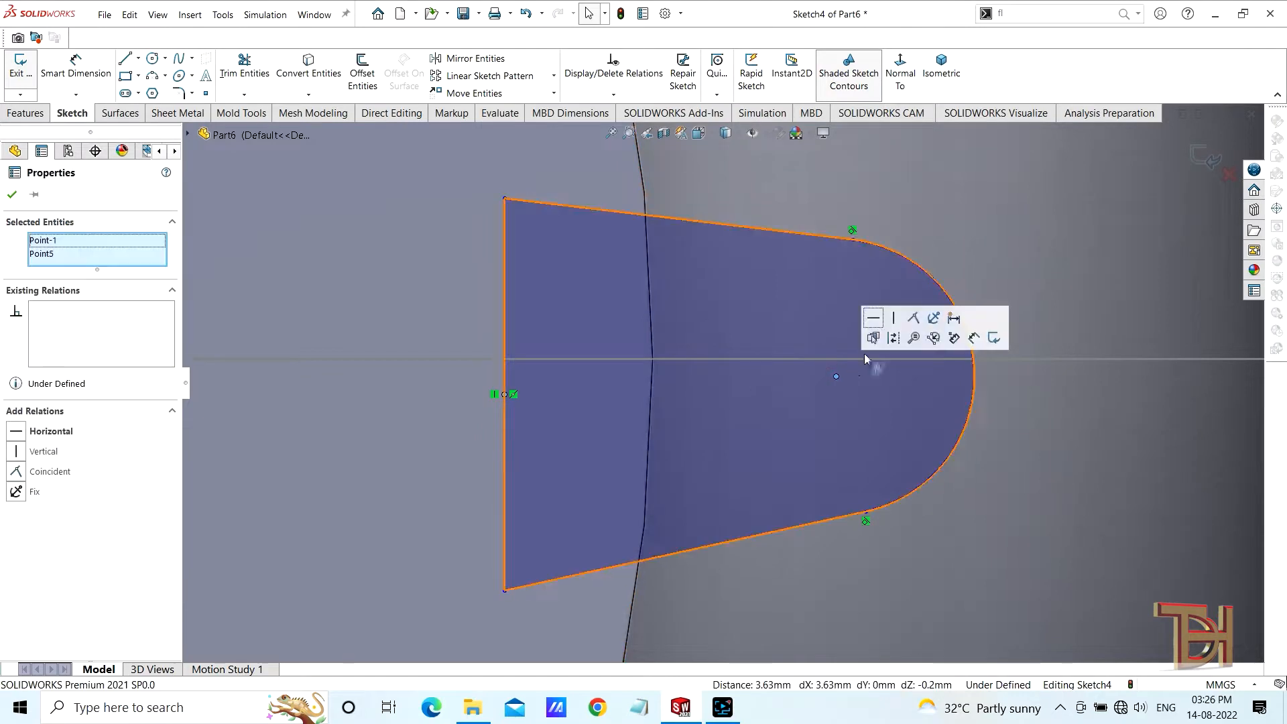
pyautogui.click(884, 337)
pyautogui.scroll(-4, 507, 362)
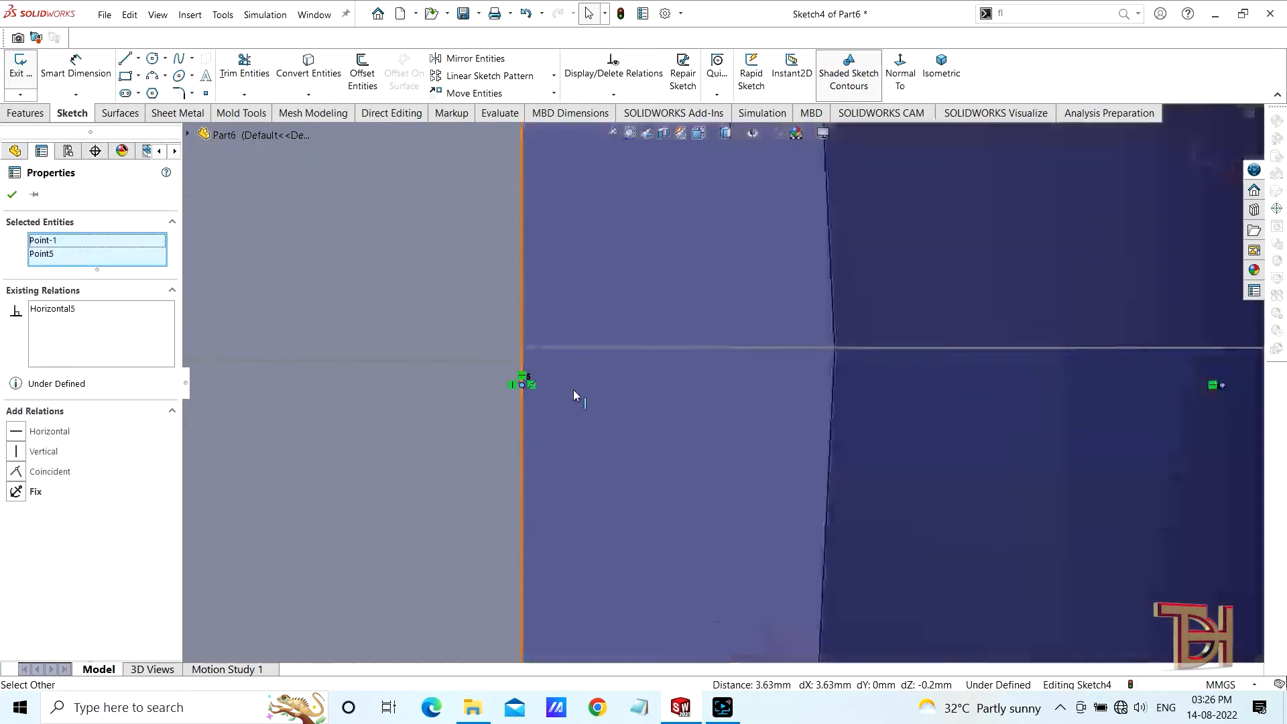
pyautogui.click(523, 389)
pyautogui.keyDown('ctrl'); pyautogui.click(522, 385); pyautogui.keyUp('ctrl')
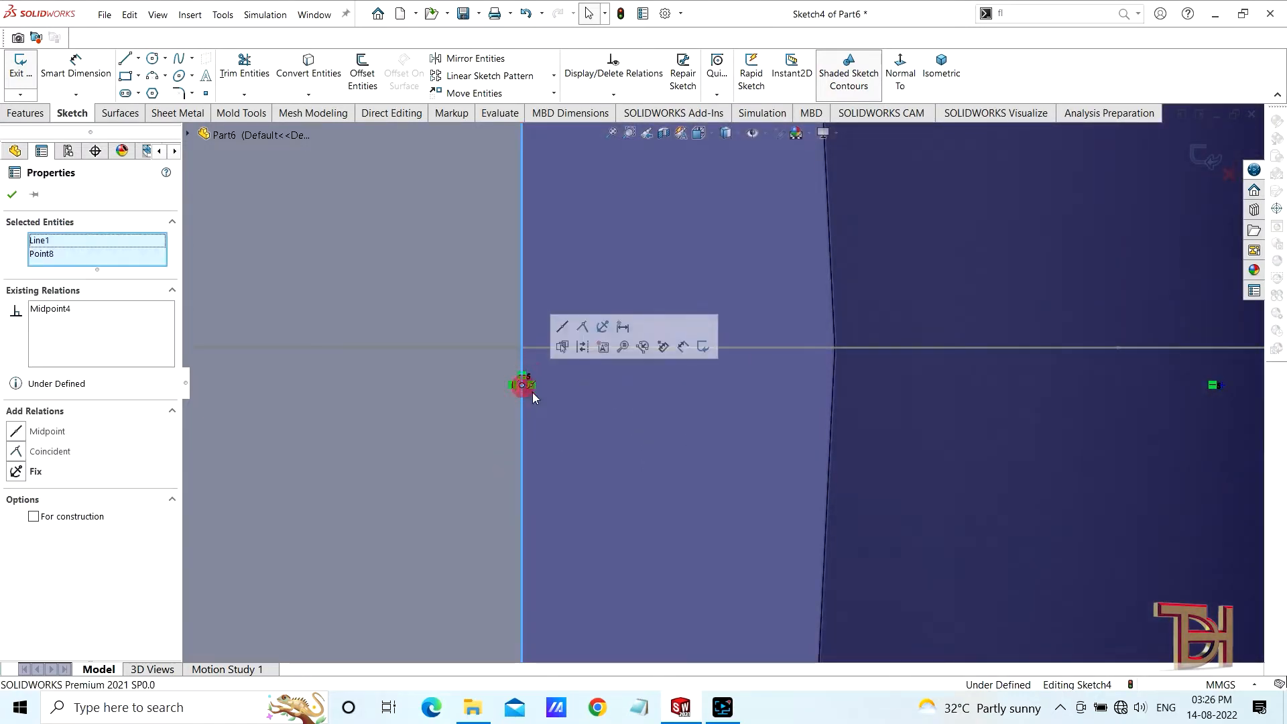
pyautogui.keyDown('ctrl'); pyautogui.click(542, 348); pyautogui.keyUp('ctrl')
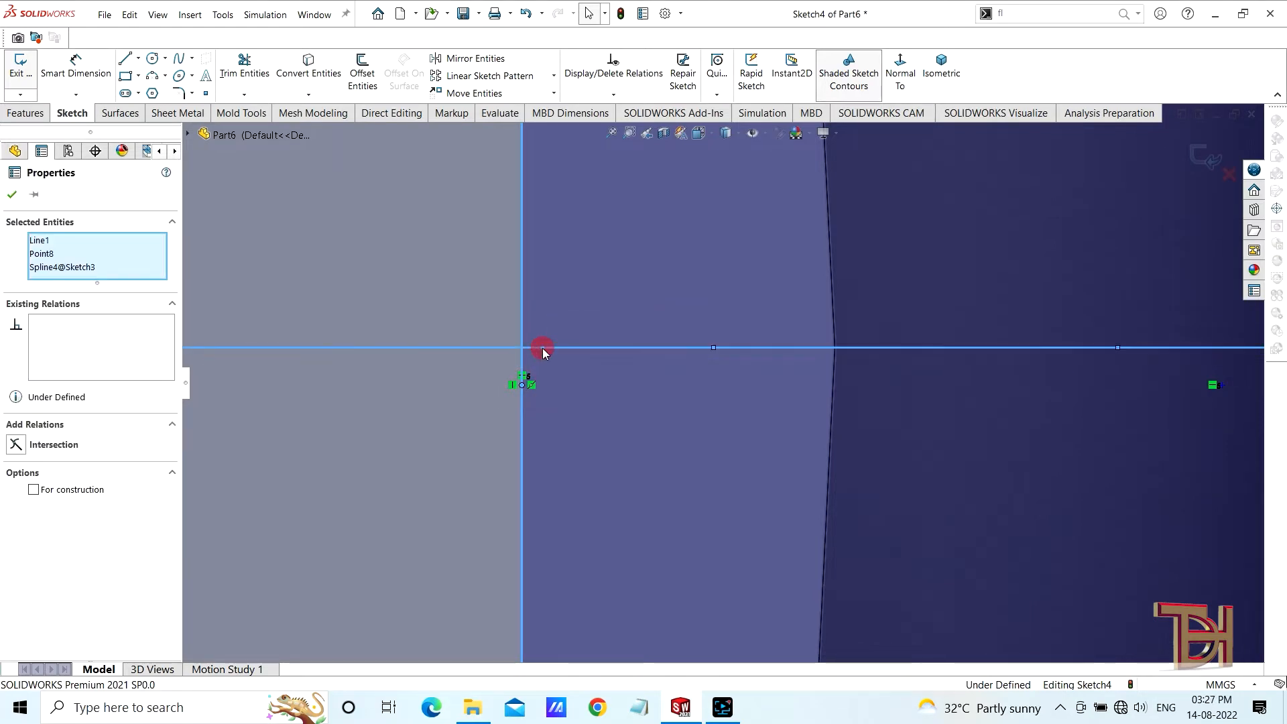
pyautogui.scroll(2, 631, 450)
pyautogui.scroll(10, 631, 451)
pyautogui.click(1127, 399)
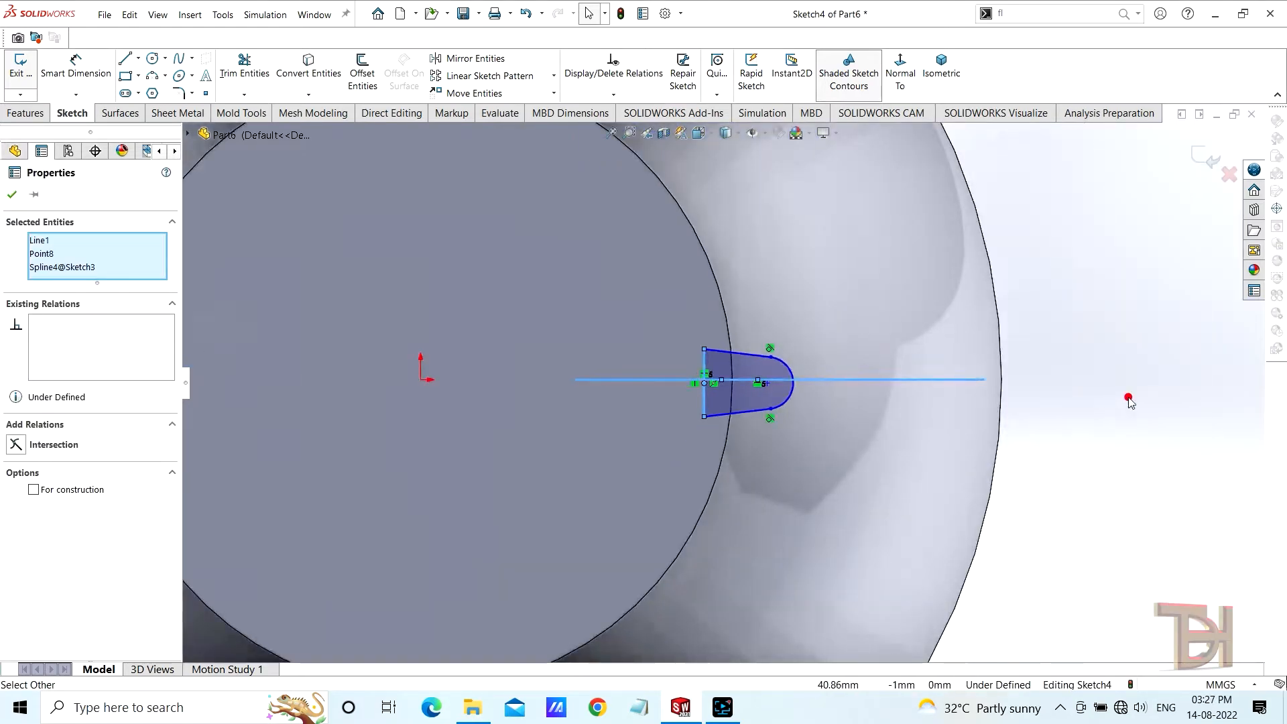
# Step: Add a pierce relation between the midpoint of the profile's inner vertical line and the offset guide curve
pyautogui.scroll(-4, 732, 392)
pyautogui.scroll(-5, 662, 349)
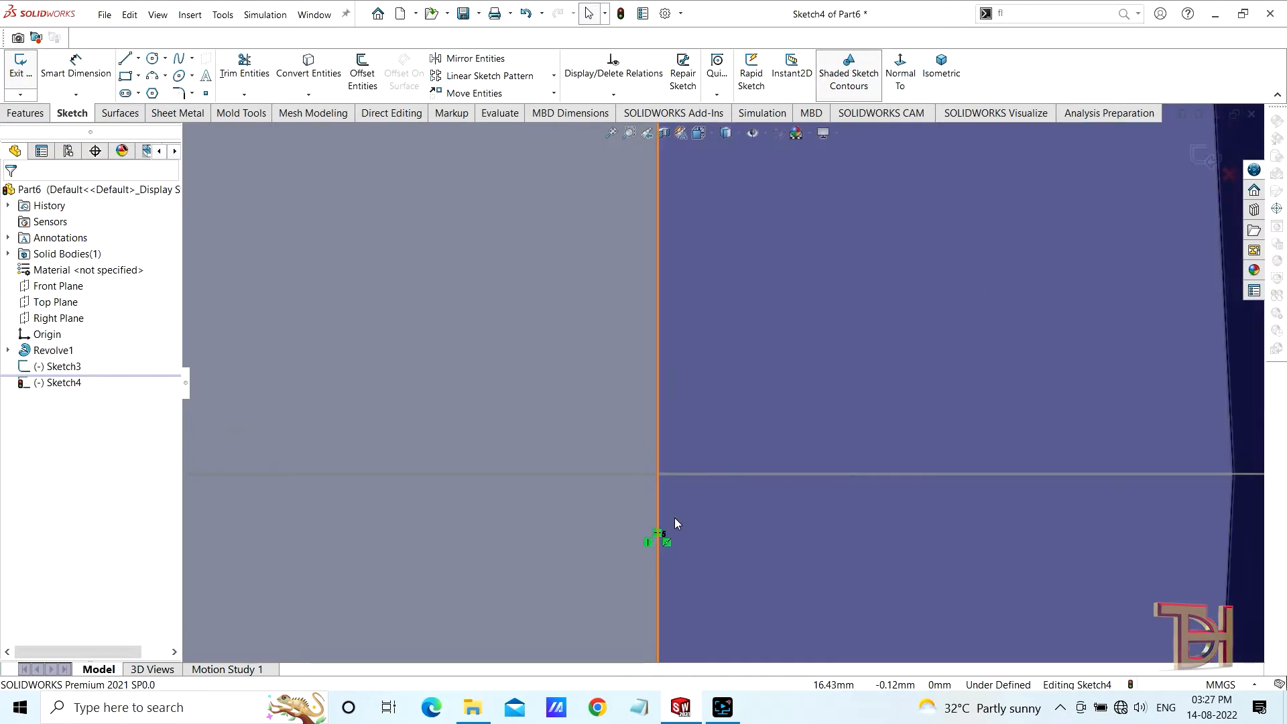
pyautogui.click(669, 561)
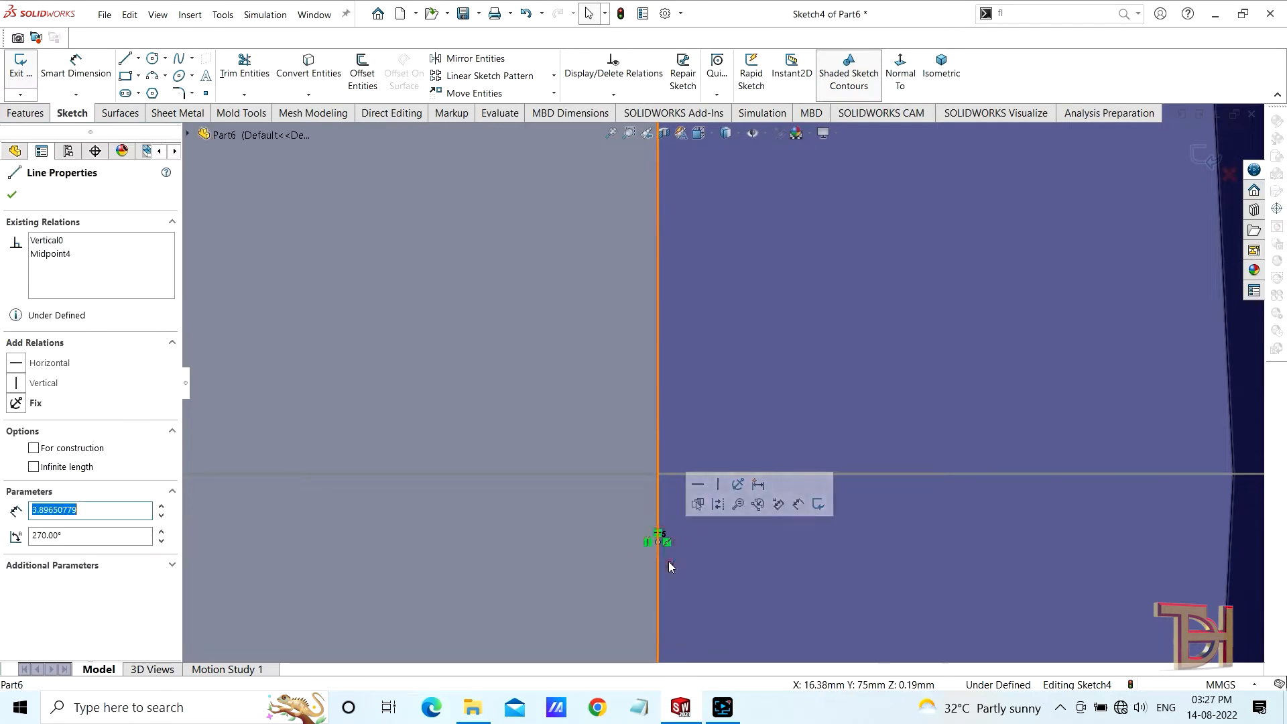
pyautogui.keyDown('ctrl'); pyautogui.click(673, 473); pyautogui.keyUp('ctrl')
pyautogui.click(750, 412)
pyautogui.scroll(5, 774, 507)
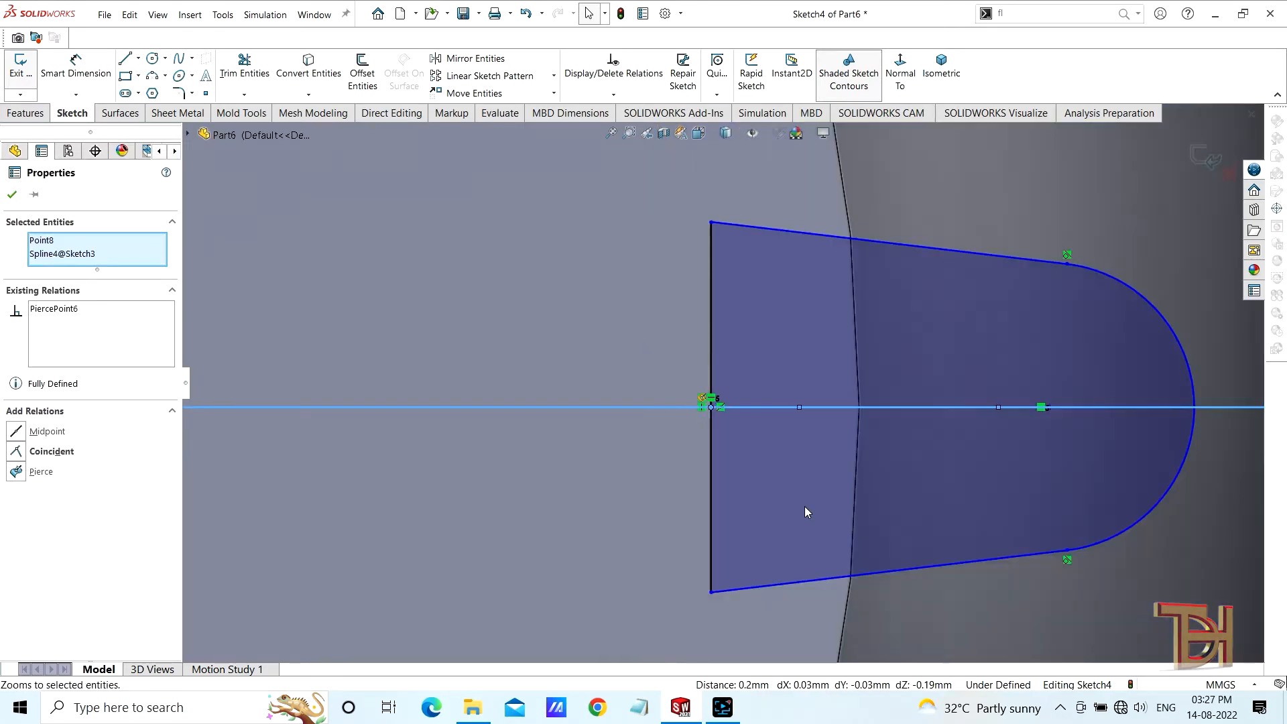
# Step: Dimension the distance from the profile's inner vertical line to the end arc's centre point as 3.5 mm
pyautogui.moveTo(807, 511)
pyautogui.mouseDown(button='middle')
pyautogui.moveTo(815, 496)
pyautogui.moveTo(798, 480)
pyautogui.moveTo(845, 480)
pyautogui.moveTo(824, 420)
pyautogui.moveTo(828, 496)
pyautogui.mouseUp(button='middle')
pyautogui.scroll(4, 844, 460)
pyautogui.scroll(-2, 748, 297)
pyautogui.scroll(-6, 749, 301)
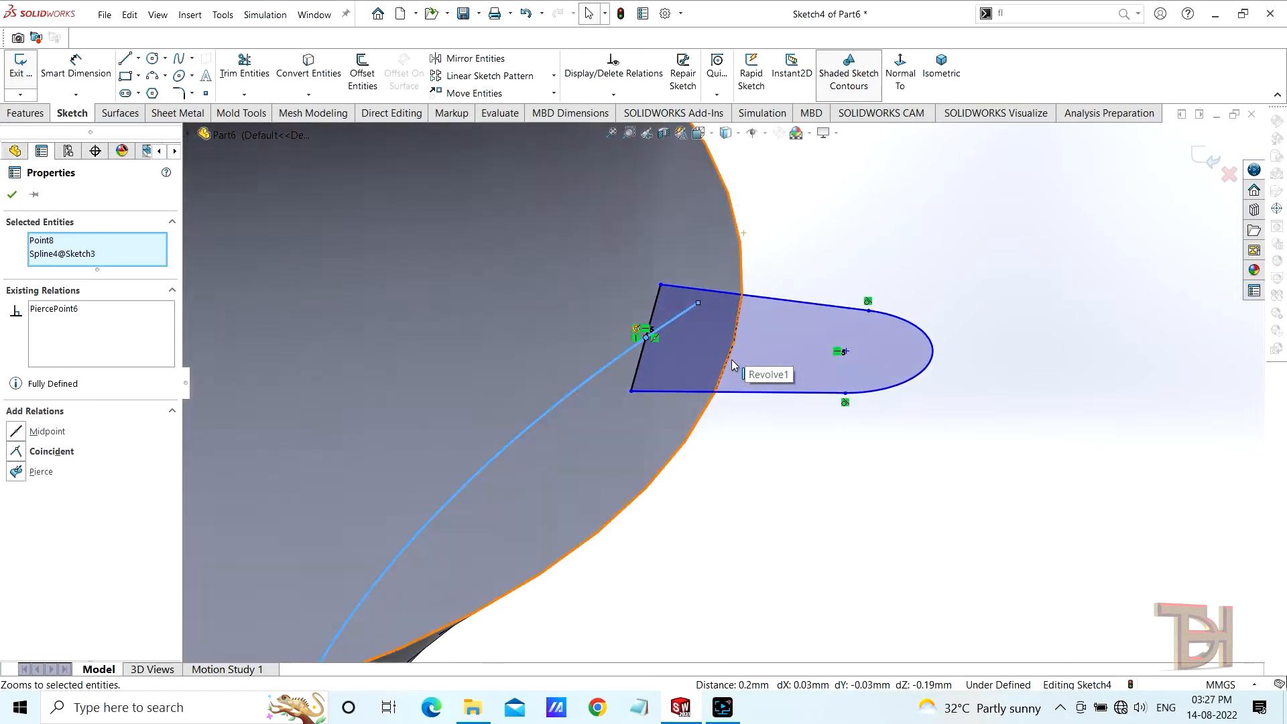
pyautogui.click(67, 70)
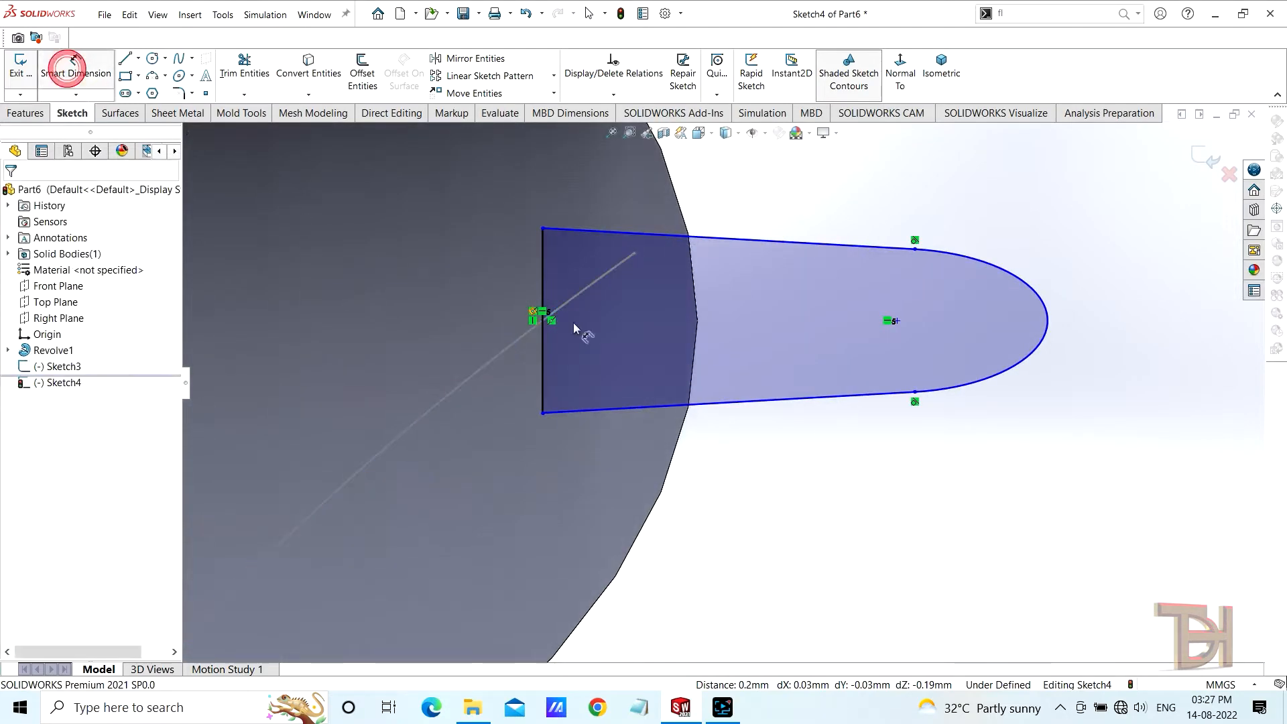
pyautogui.click(897, 322)
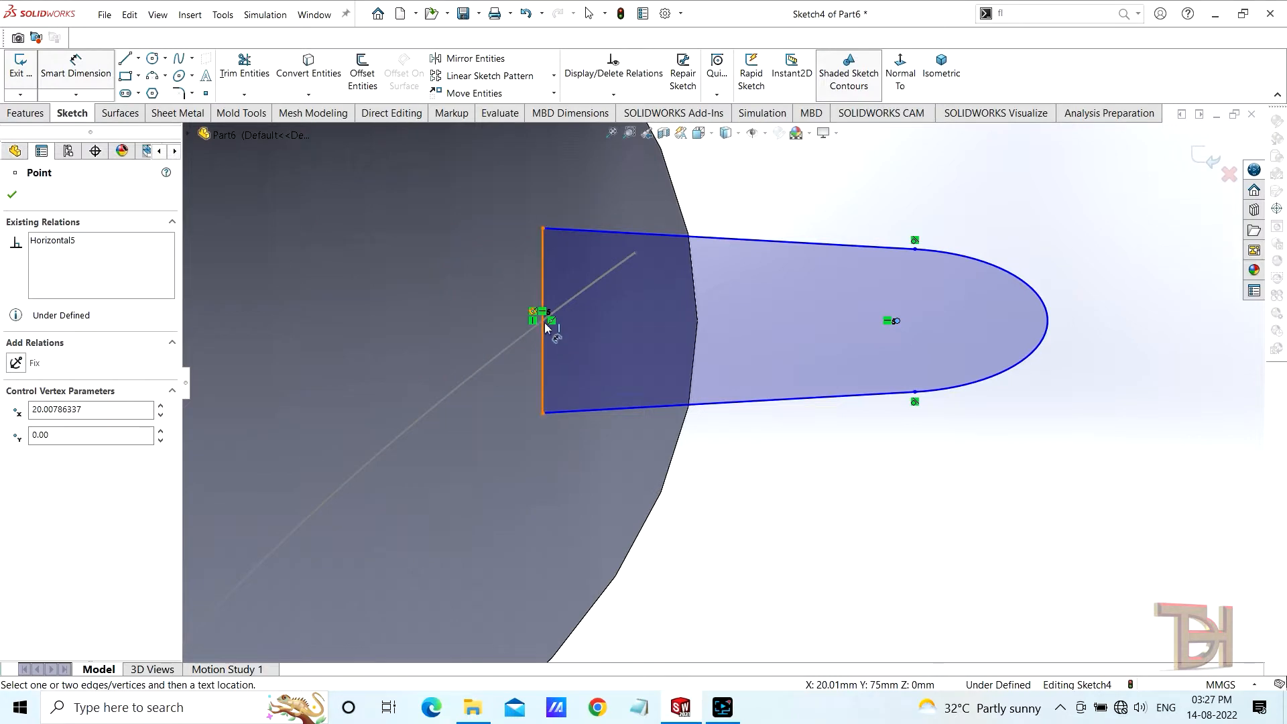
pyautogui.scroll(-3, 544, 325)
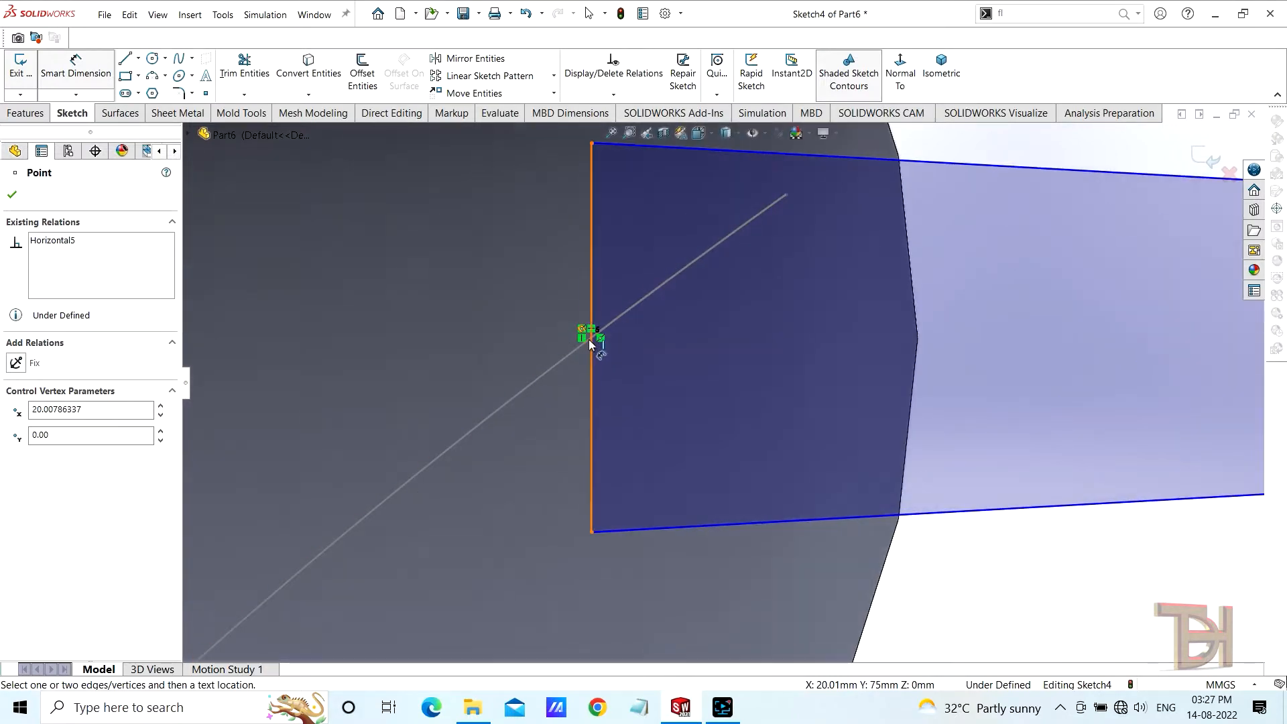
pyautogui.click(590, 343)
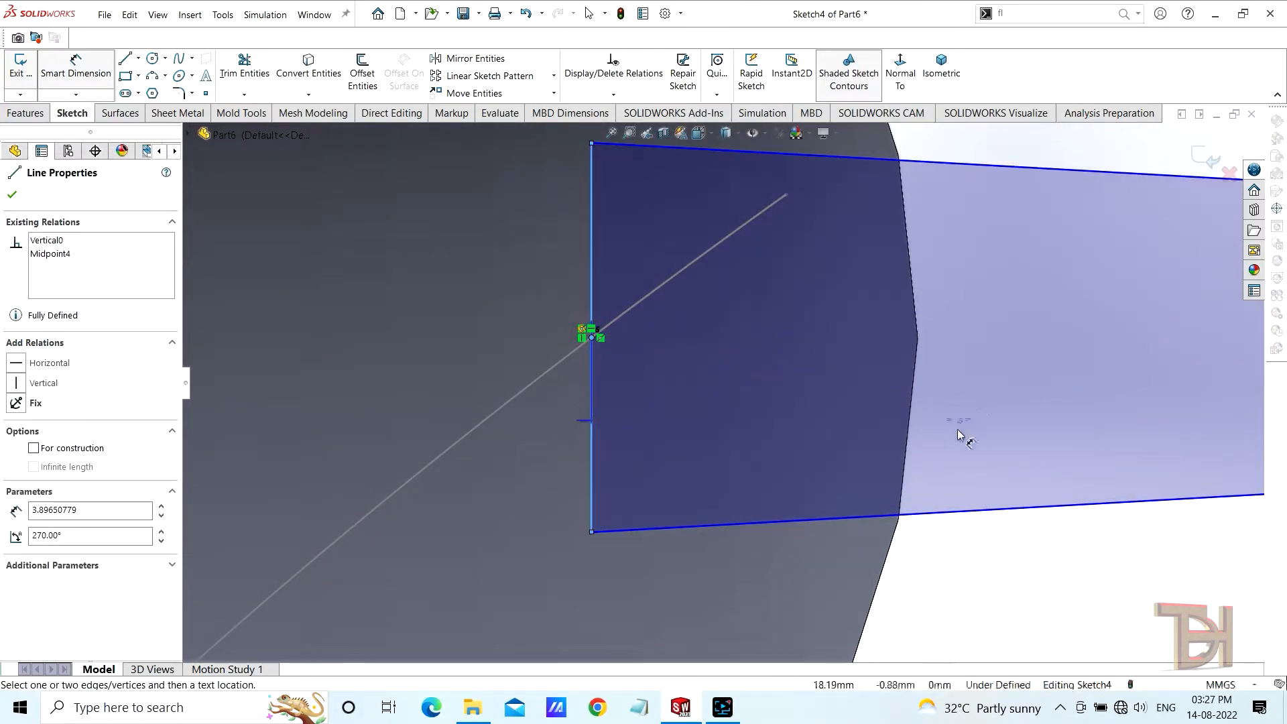
pyautogui.click(954, 554)
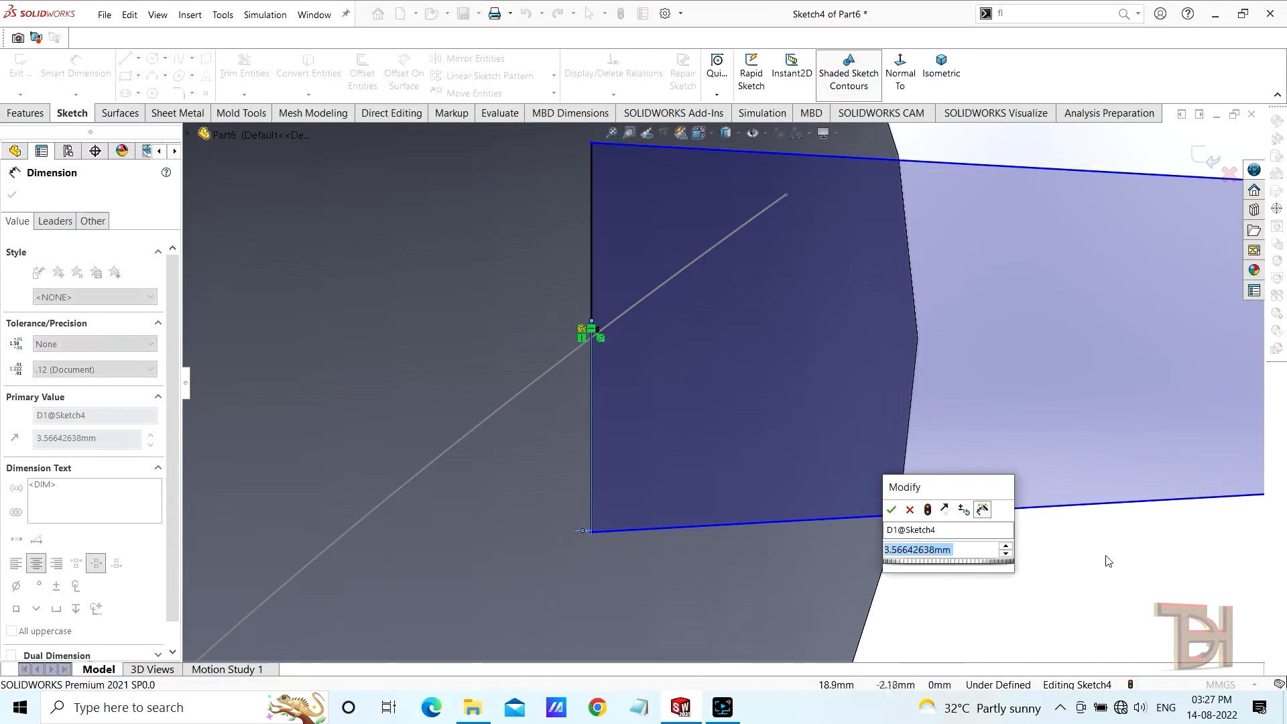
pyautogui.scroll(2, 1105, 560)
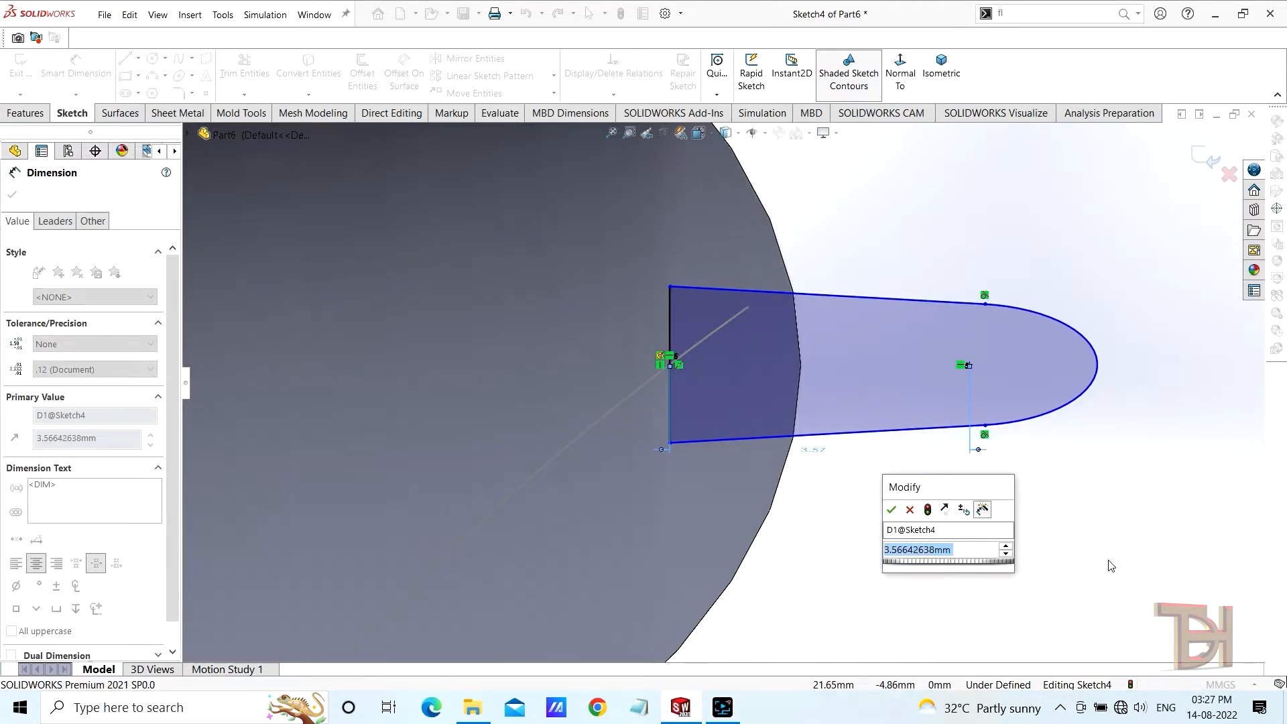
pyautogui.write('3.5')
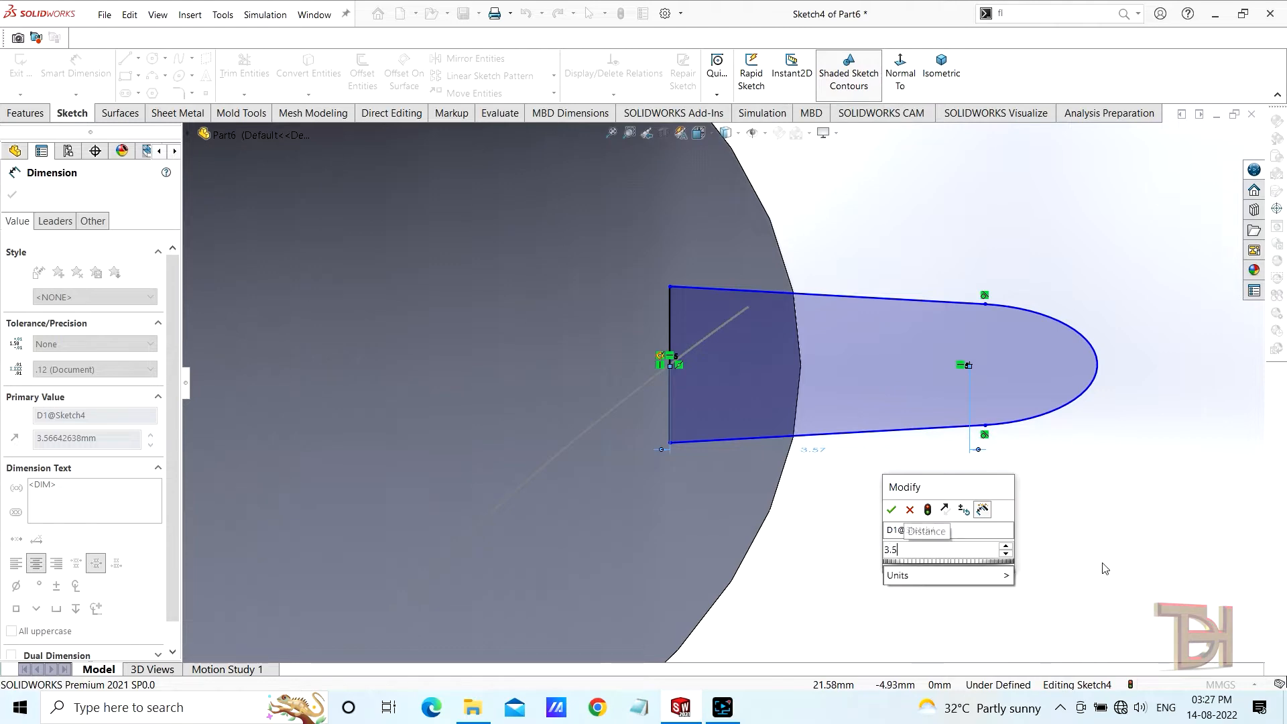
pyautogui.press('Return')
# Step: Dimension the length of the profile's inner vertical line as 5 mm
pyautogui.moveTo(1104, 568)
pyautogui.mouseDown(button='middle')
pyautogui.moveTo(1019, 517)
pyautogui.moveTo(992, 529)
pyautogui.mouseUp(button='middle')
pyautogui.scroll(1, 856, 488)
pyautogui.moveTo(856, 488); pyautogui.dragTo(871, 544, button='middle')
pyautogui.scroll(2, 821, 550)
pyautogui.scroll(-5, 697, 429)
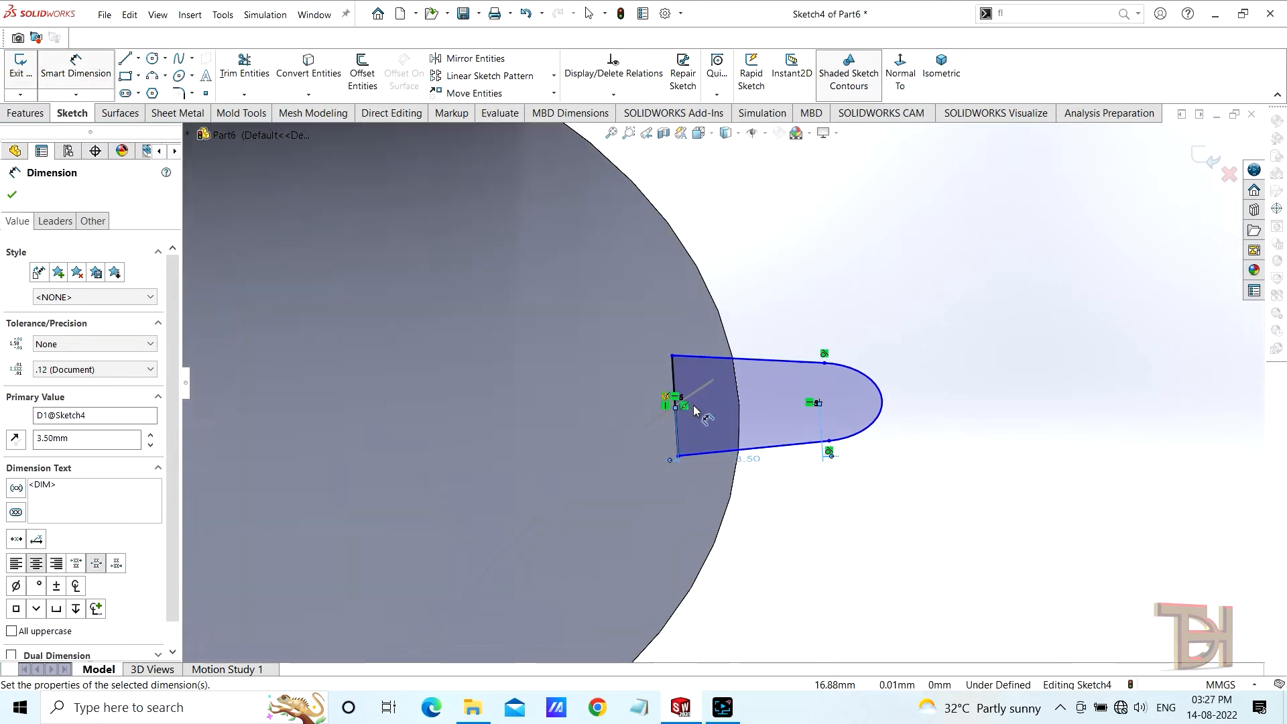
pyautogui.click(659, 451)
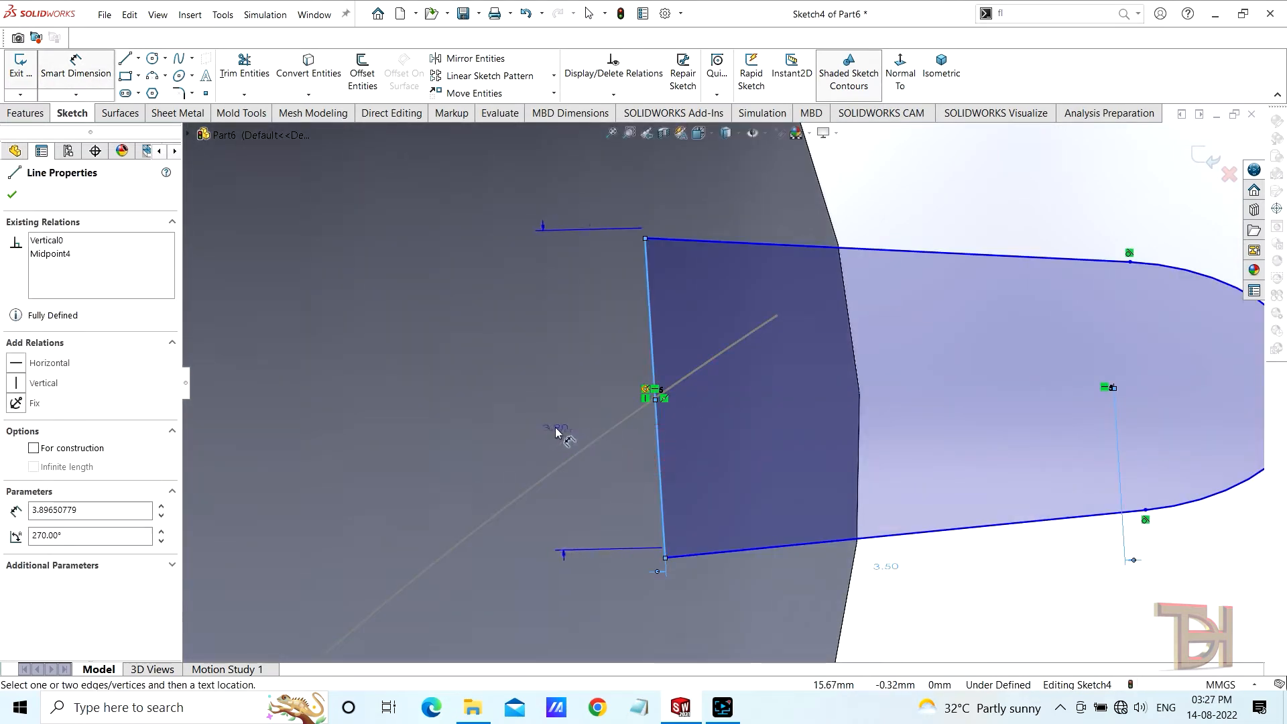
pyautogui.click(529, 426)
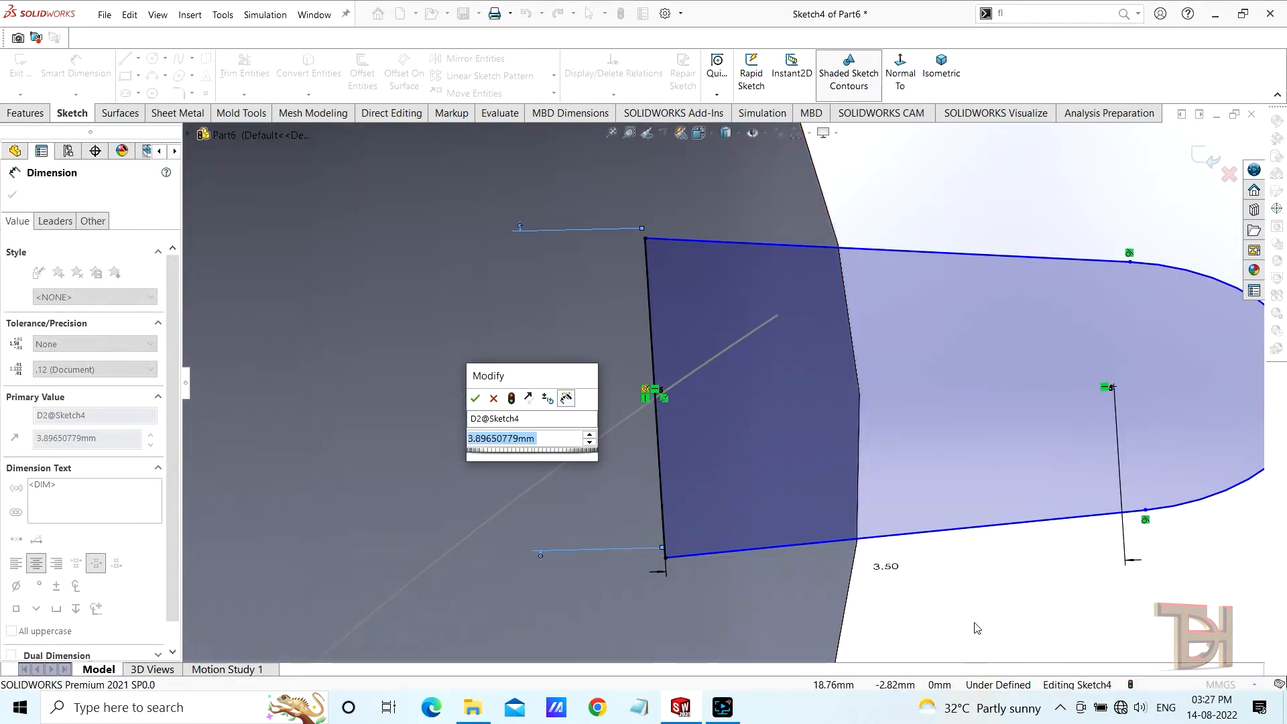
pyautogui.write('5')
pyautogui.press('Return')
pyautogui.scroll(4, 978, 603)
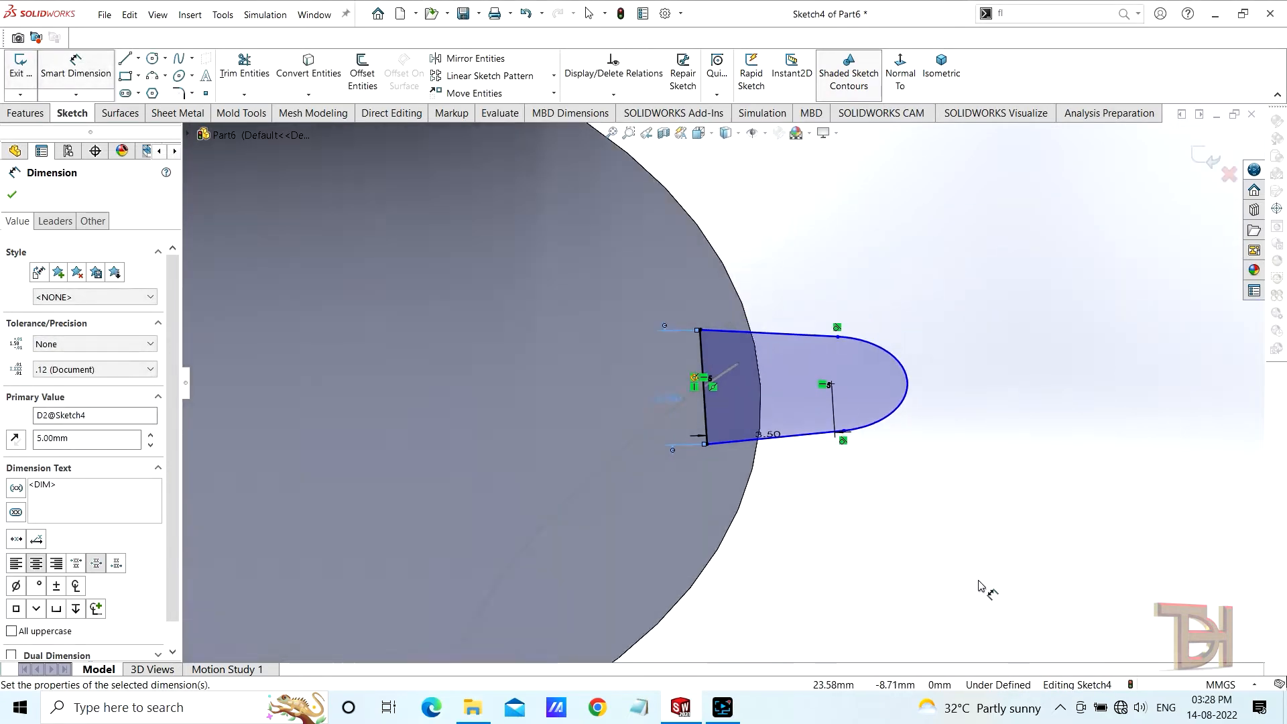
pyautogui.scroll(2, 975, 590)
pyautogui.click(12, 196)
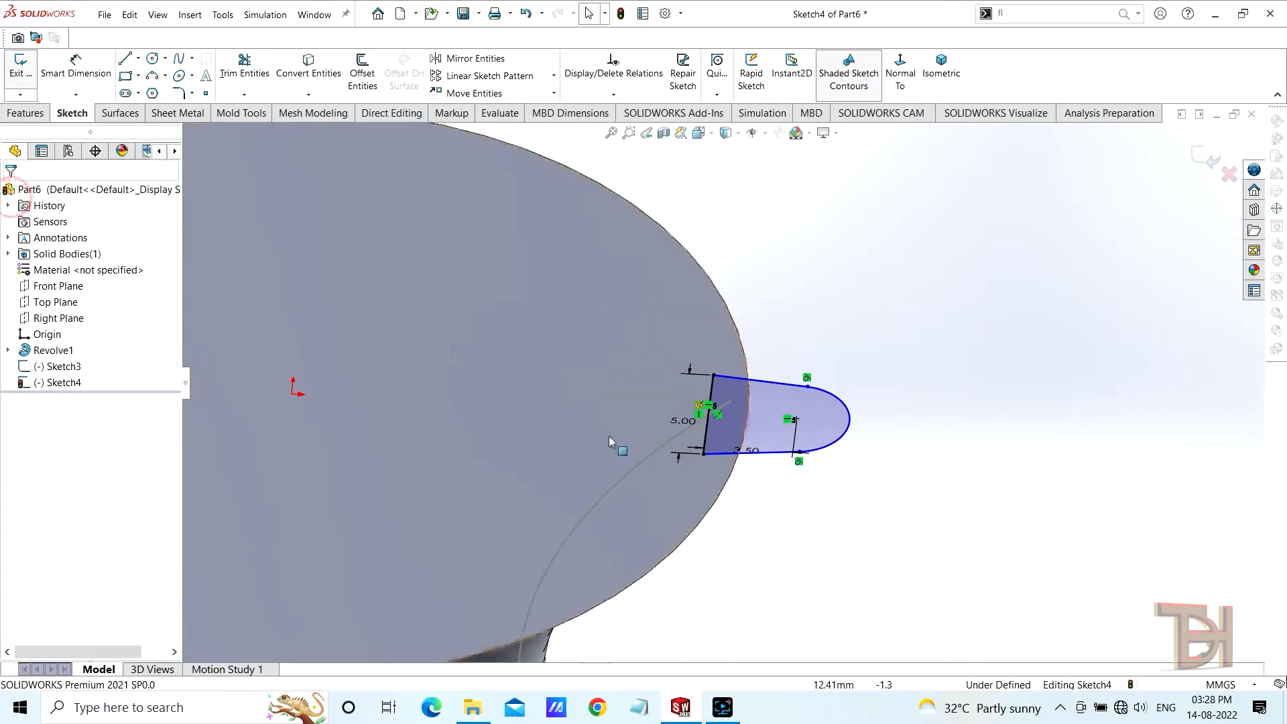
# Step: Examine how the dimensioned rim profile sits relative to the vase and its guide curve
pyautogui.scroll(4, 696, 496)
pyautogui.moveTo(760, 487)
pyautogui.mouseDown(button='middle')
pyautogui.moveTo(796, 400)
pyautogui.moveTo(764, 473)
pyautogui.mouseUp(button='middle')
pyautogui.scroll(-2, 739, 385)
pyautogui.scroll(-4, 738, 384)
pyautogui.scroll(2, 765, 525)
pyautogui.moveTo(766, 524)
pyautogui.mouseDown(button='middle')
pyautogui.moveTo(686, 457)
pyautogui.moveTo(770, 486)
pyautogui.mouseUp(button='middle')
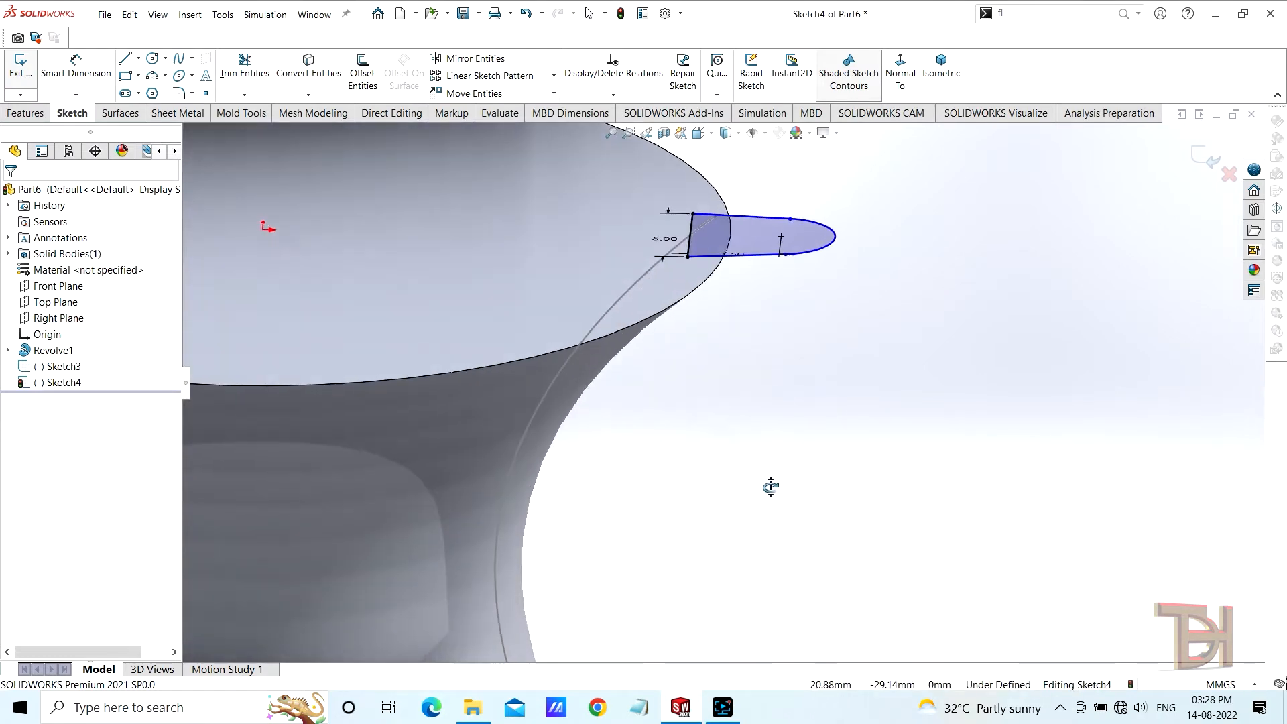
pyautogui.scroll(4, 769, 493)
pyautogui.scroll(-2, 748, 416)
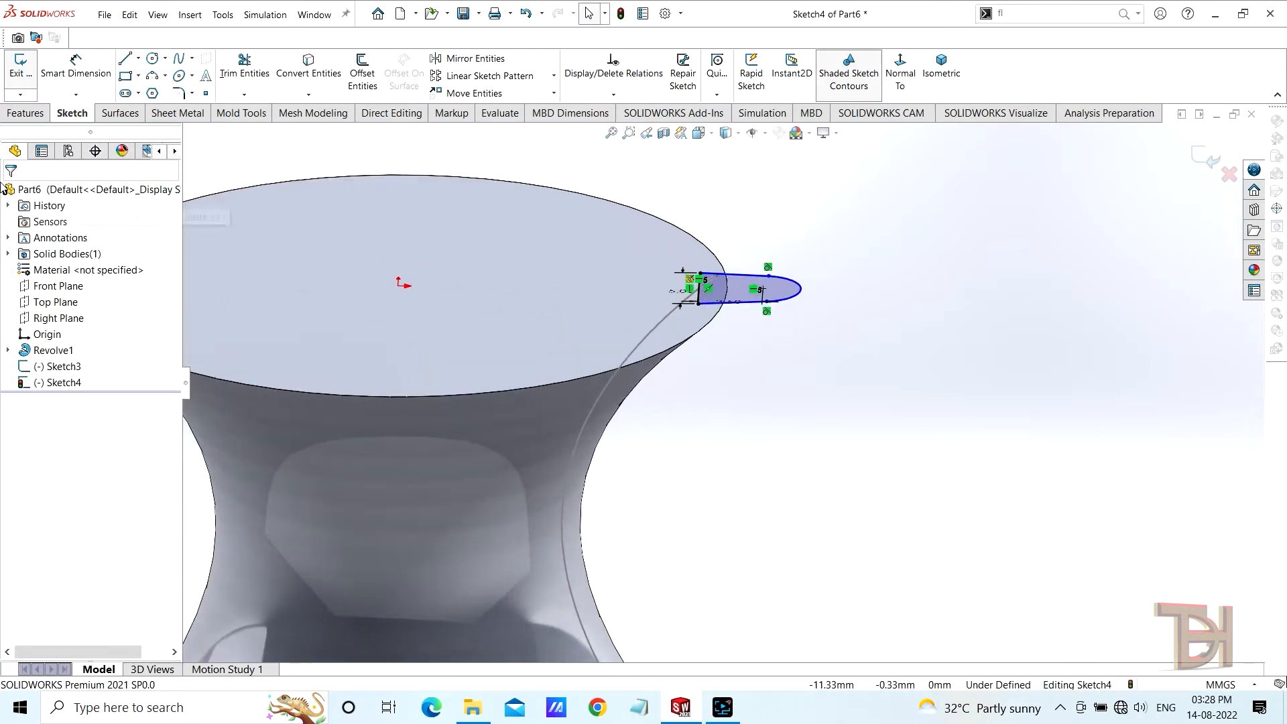
# Step: Set up a boss sweep of the rounded rim profile along the offset guide curve, using Direction 2 so it runs down the vase
pyautogui.click(12, 111)
pyautogui.click(126, 58)
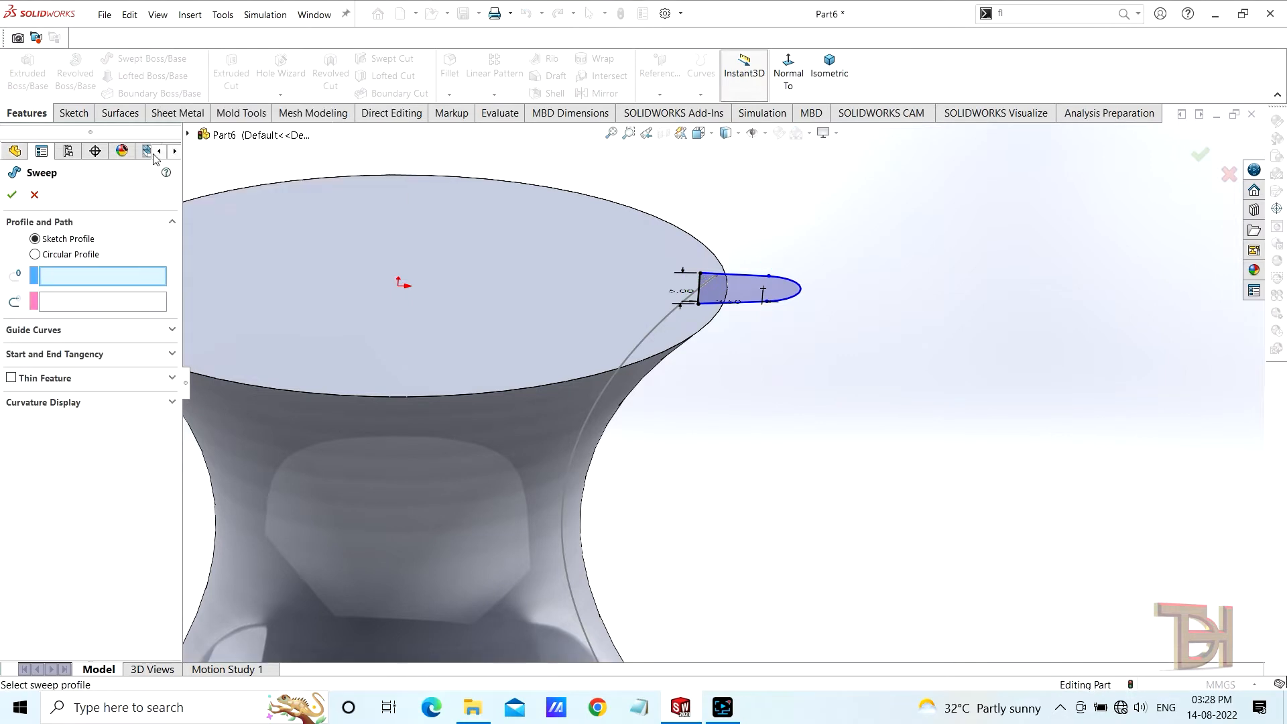
pyautogui.click(754, 305)
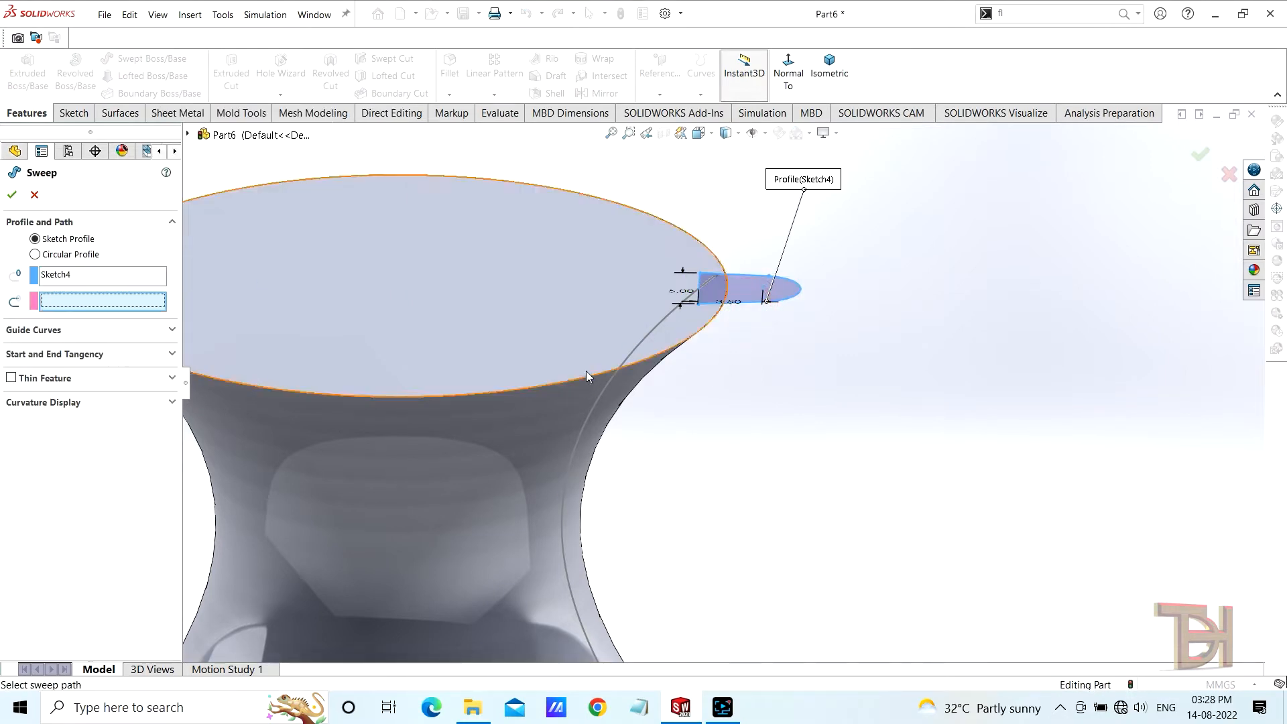
pyautogui.click(626, 355)
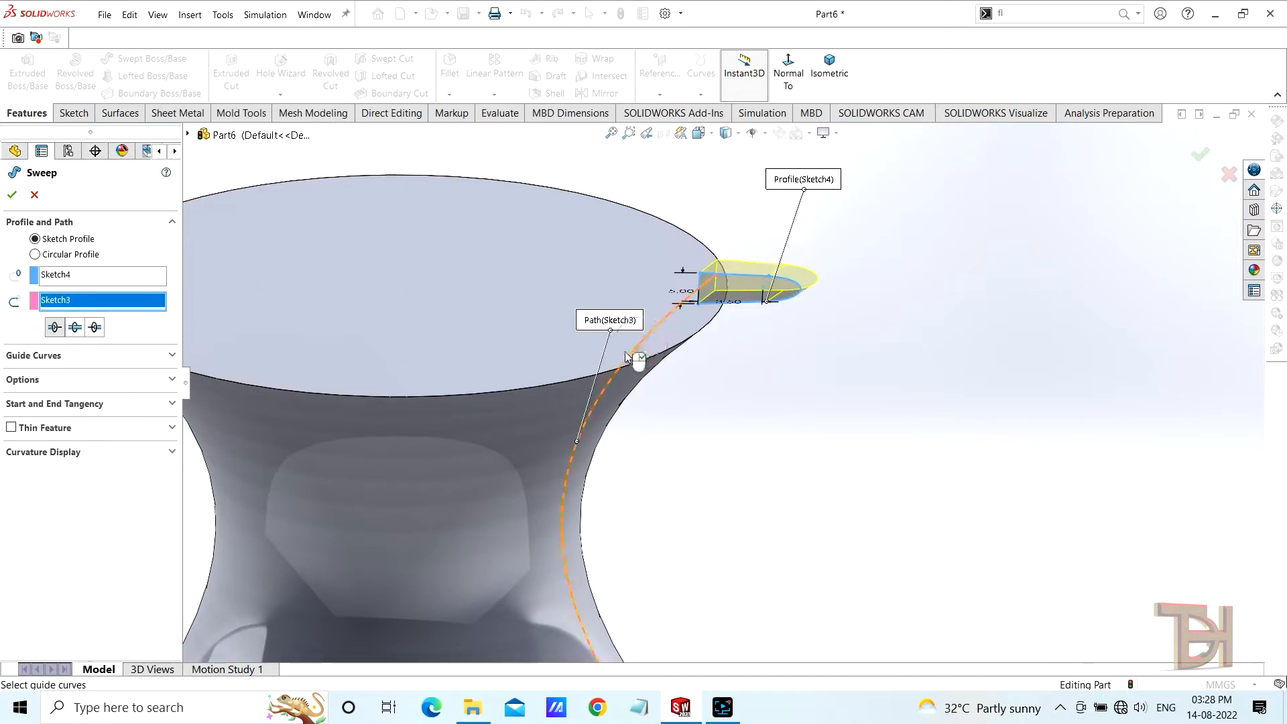
pyautogui.click(95, 327)
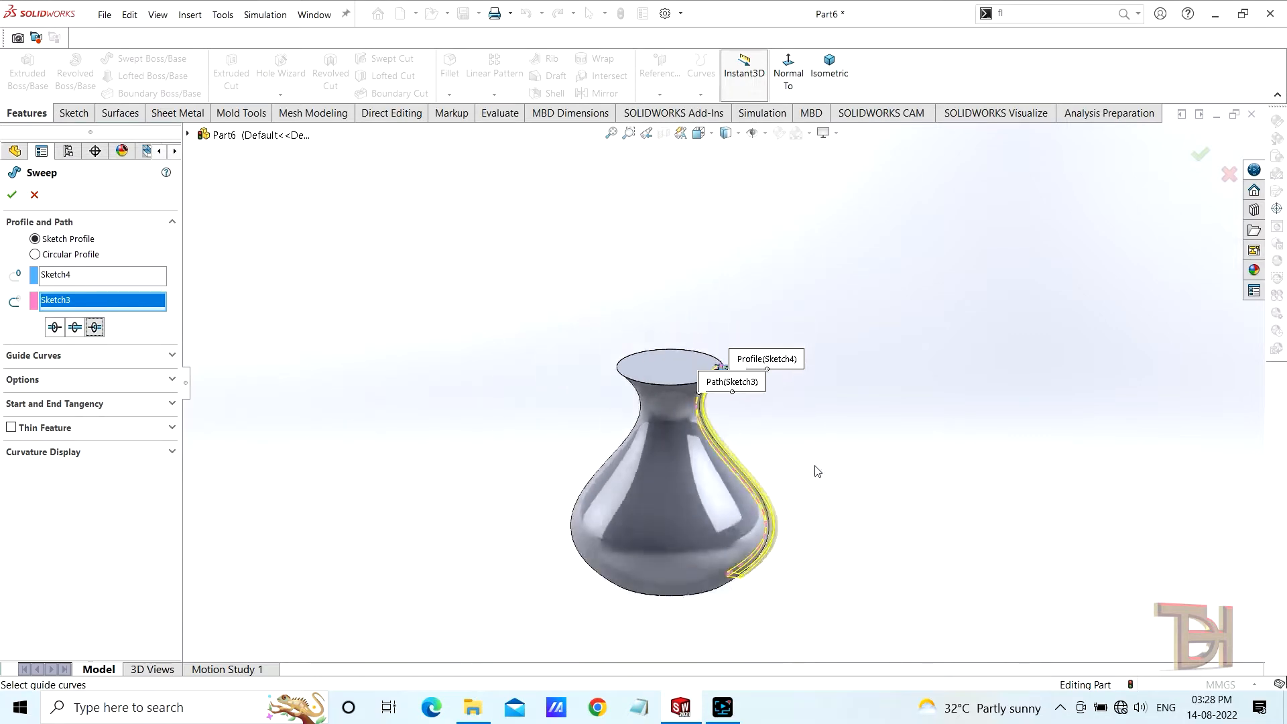
pyautogui.scroll(5, 781, 423)
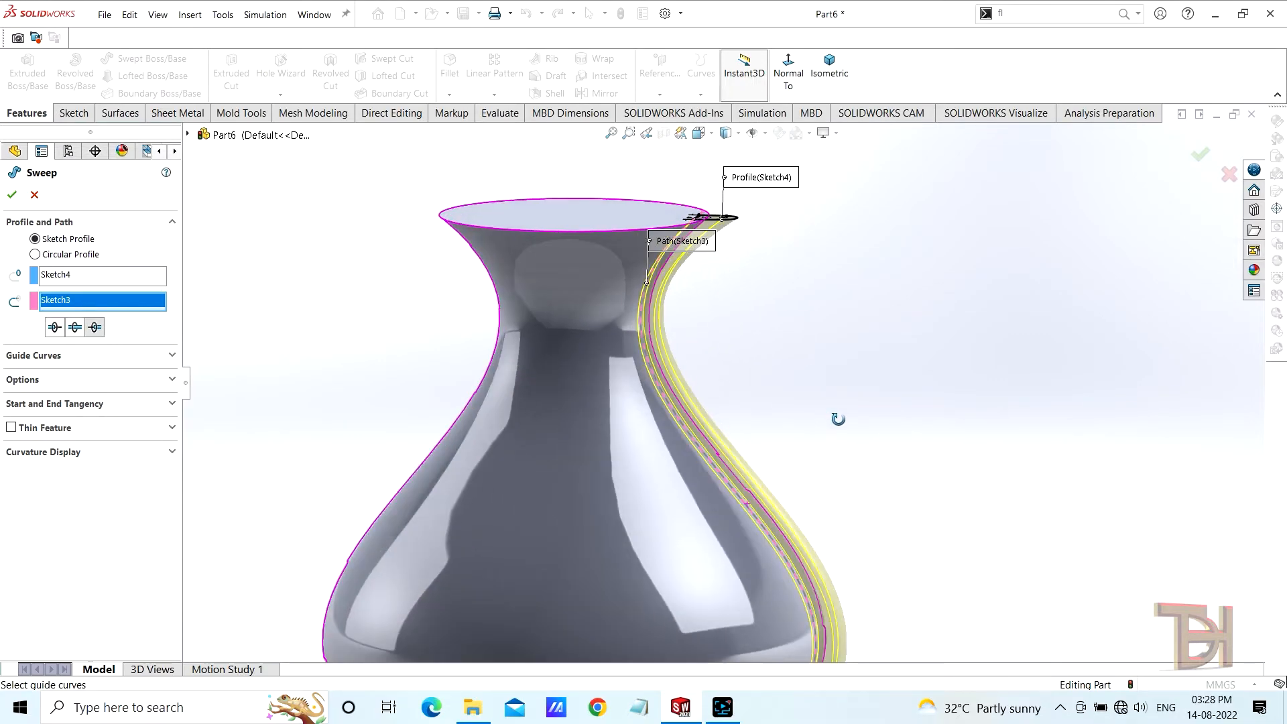
pyautogui.moveTo(838, 419); pyautogui.dragTo(833, 431, button='middle')
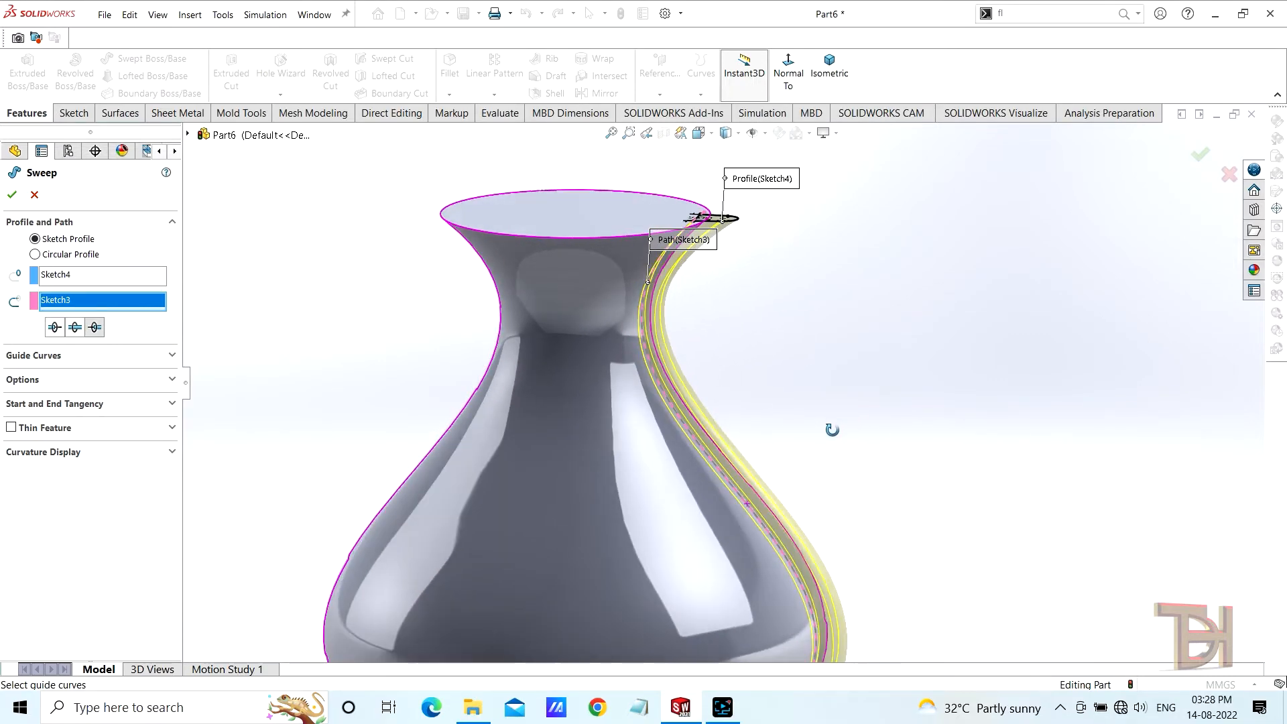
# Step: Enable Merge tangent faces with Merge result off, and create the swept rib as a separate body
pyautogui.click(173, 387)
pyautogui.scroll(-3, 628, 556)
pyautogui.scroll(2, 701, 546)
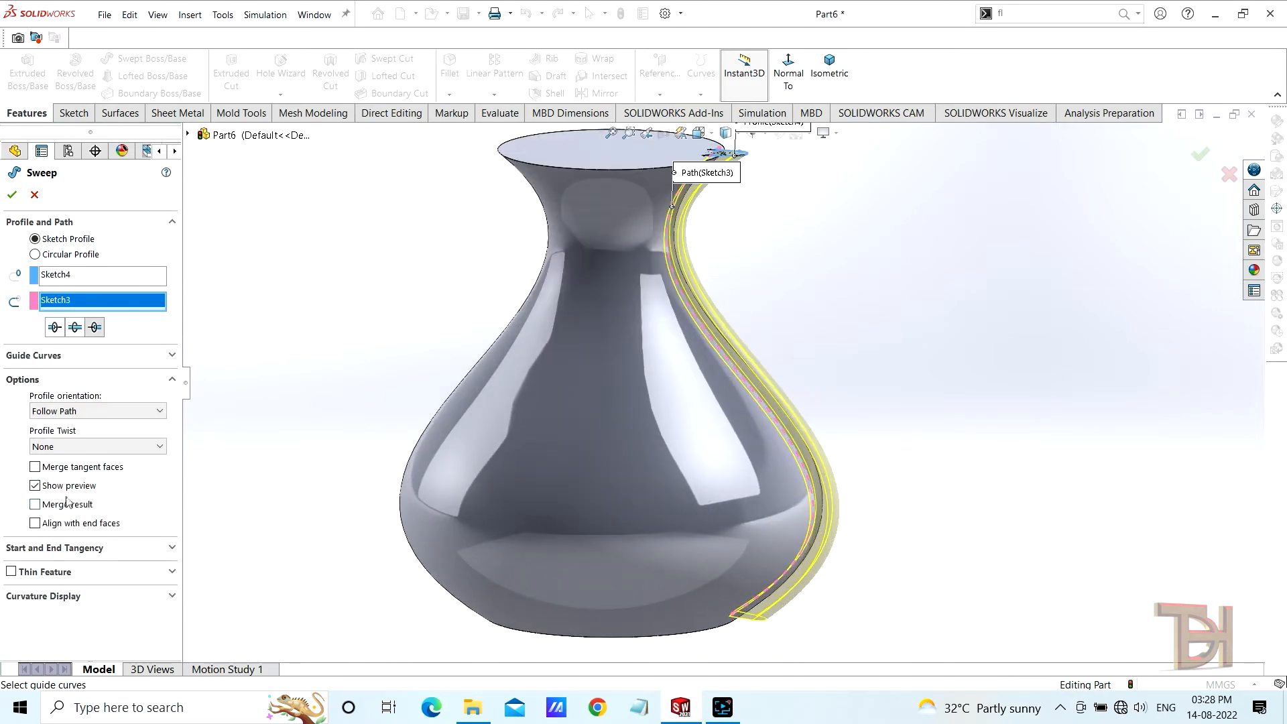
pyautogui.scroll(-2, 755, 278)
pyautogui.scroll(2, 779, 255)
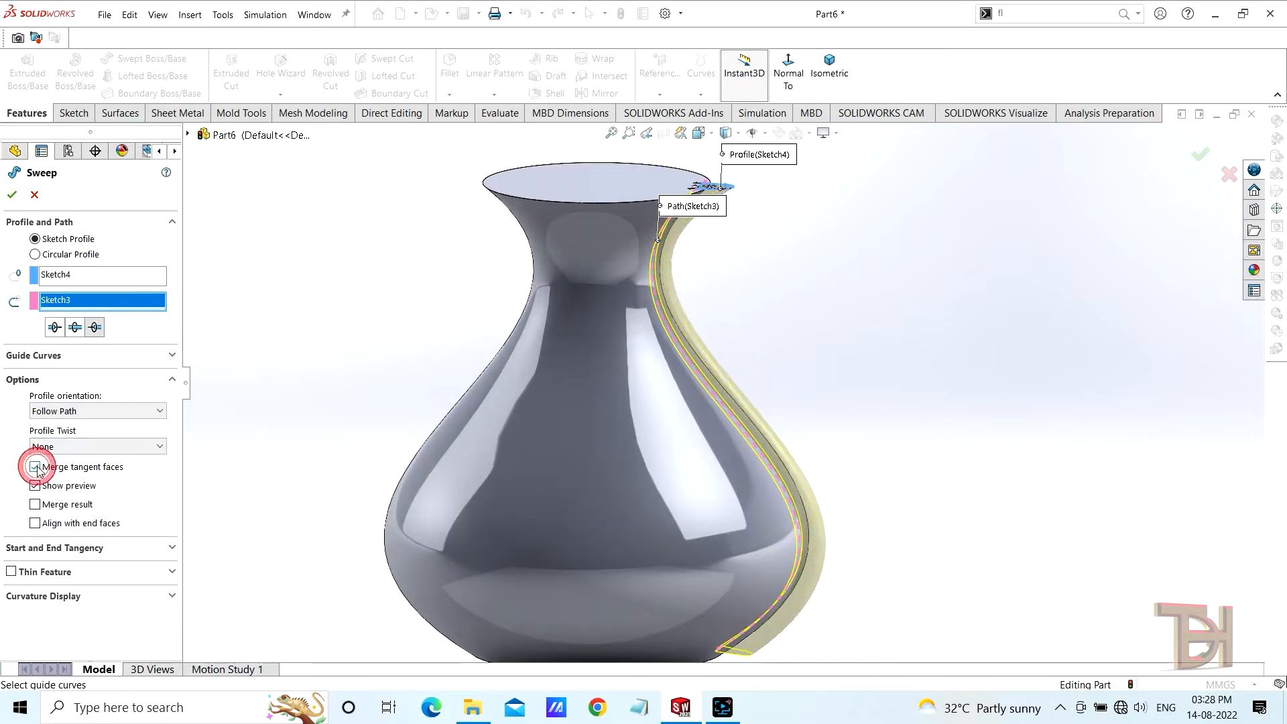
pyautogui.scroll(-2, 685, 483)
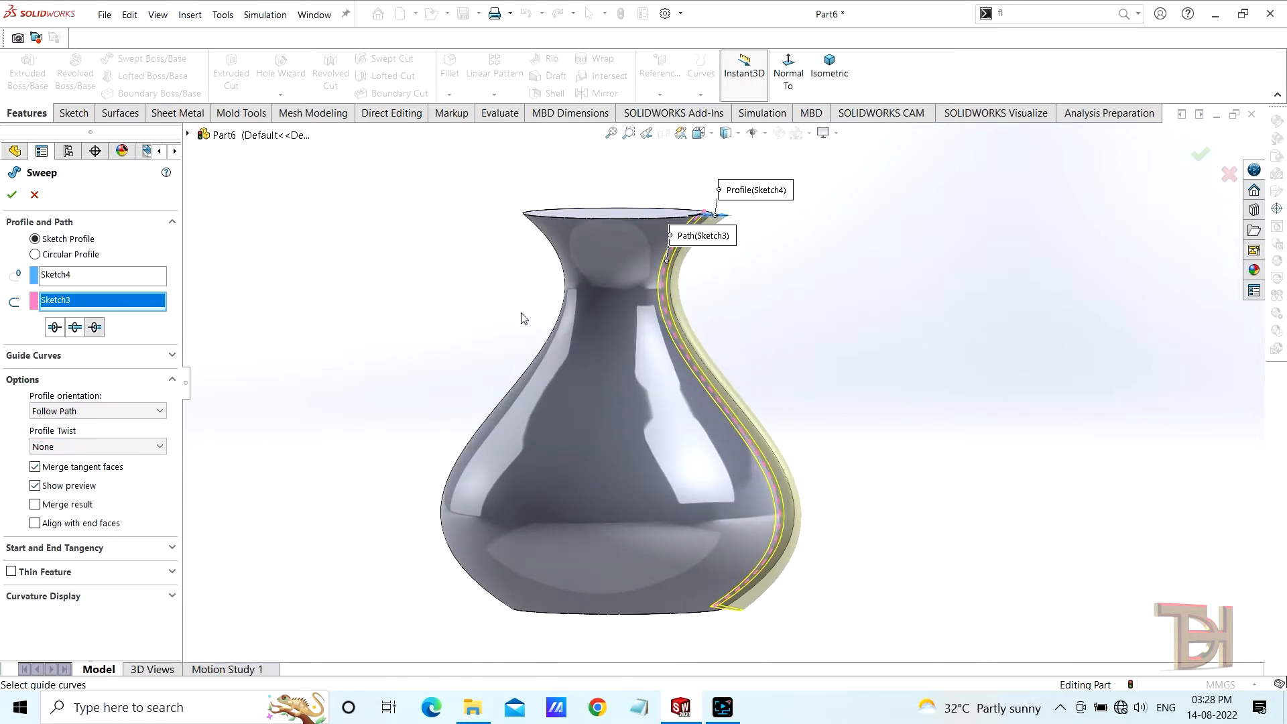
pyautogui.click(14, 198)
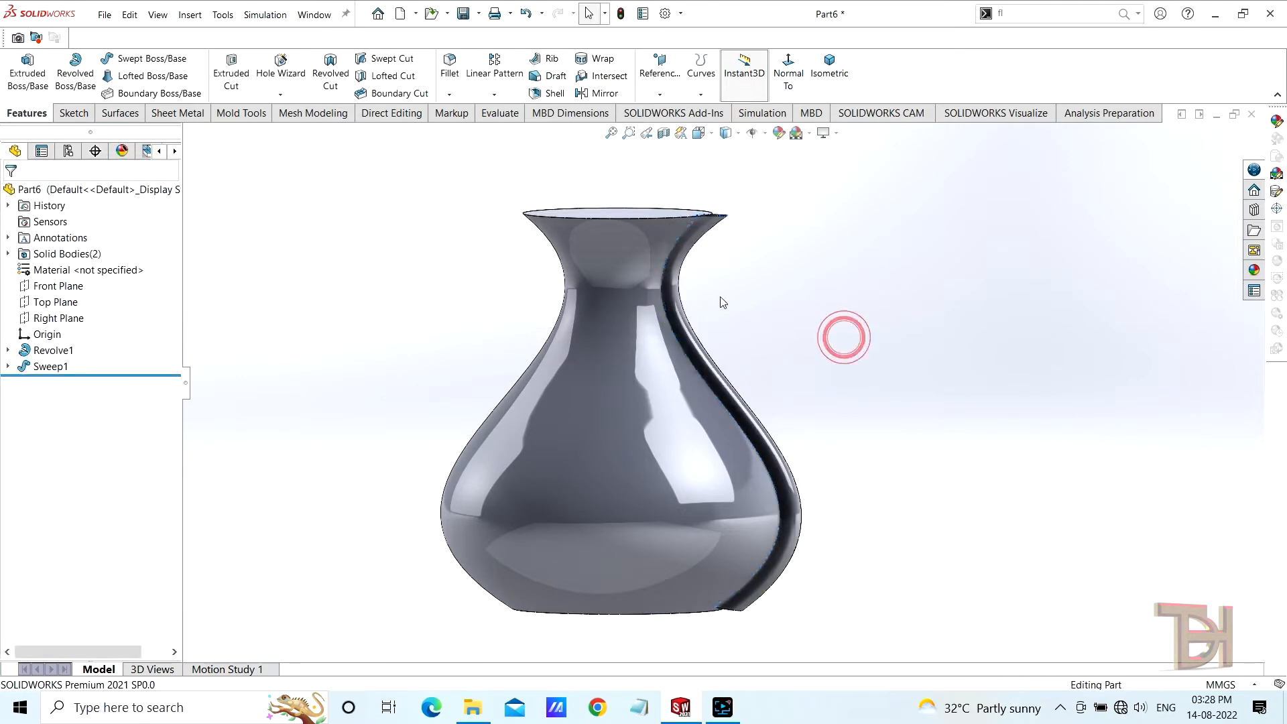
# Step: Set up an equally spaced 360° circular pattern of the swept rib body about the vase's circular top rim edge
pyautogui.scroll(2, 721, 301)
pyautogui.moveTo(797, 355); pyautogui.dragTo(676, 285, button='middle')
pyautogui.scroll(2, 803, 428)
pyautogui.scroll(-2, 672, 283)
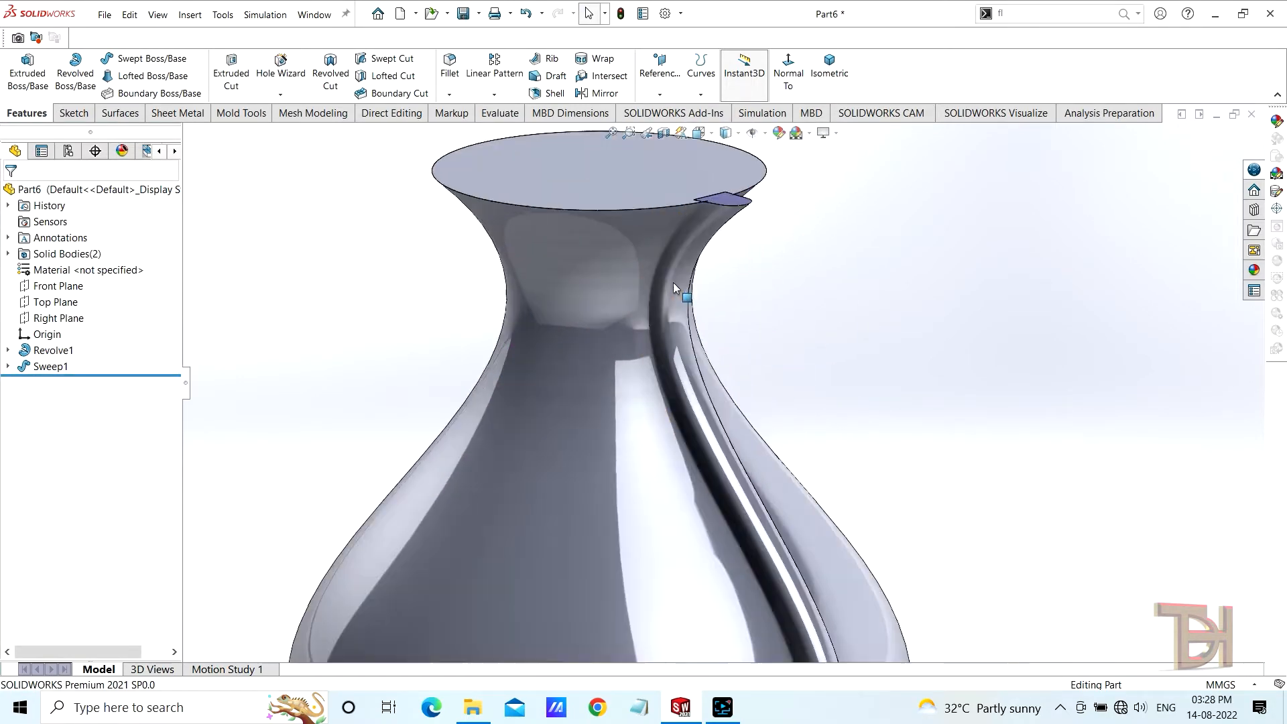
pyautogui.scroll(-2, 790, 401)
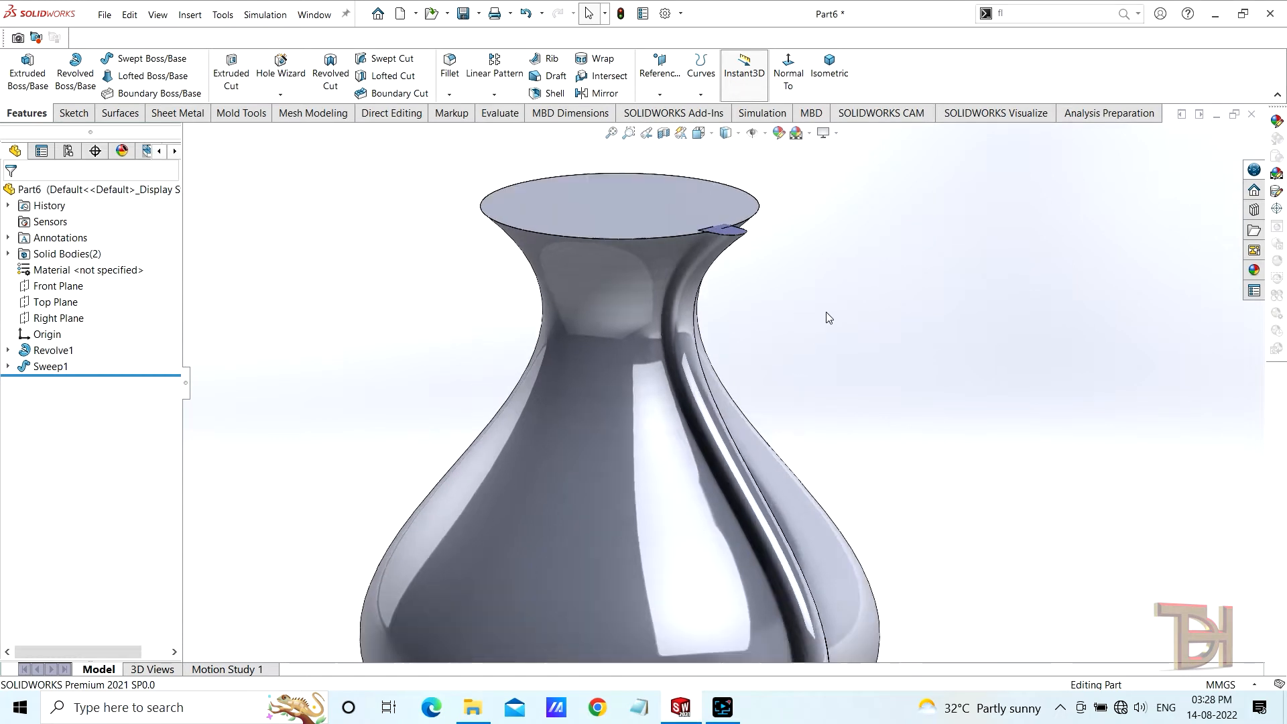
pyautogui.click(494, 94)
pyautogui.click(504, 127)
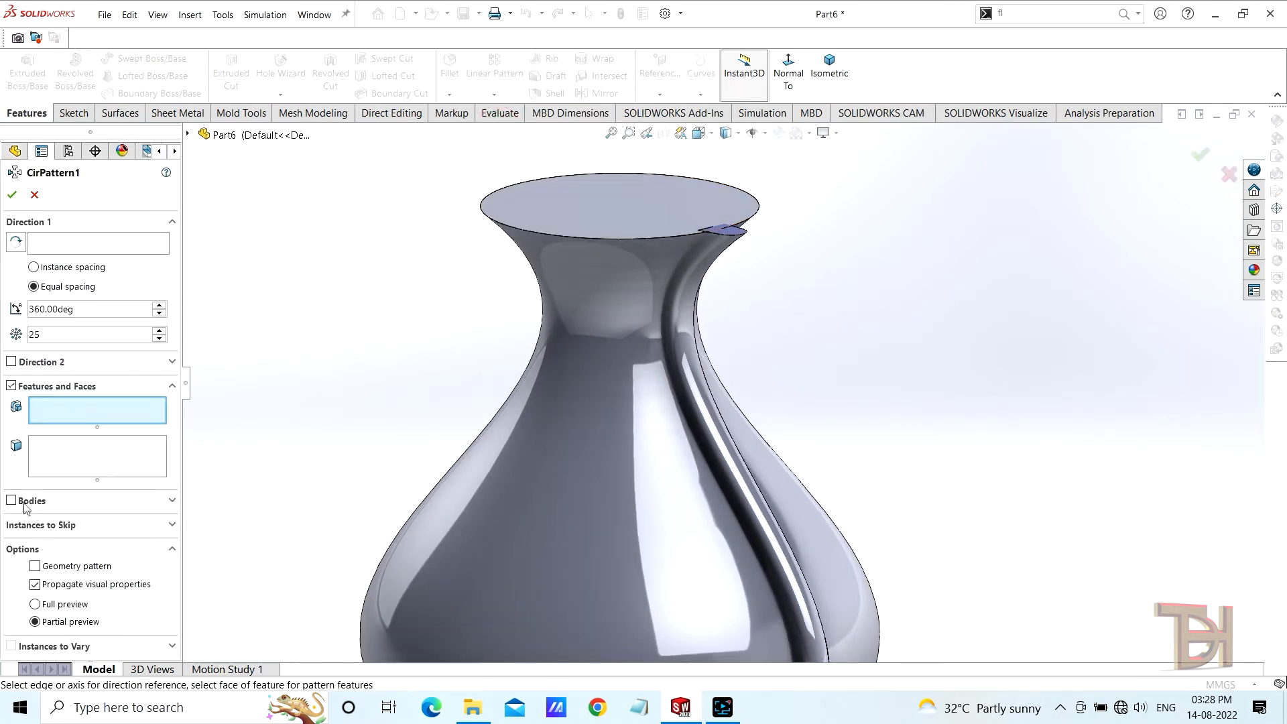
pyautogui.click(25, 503)
pyautogui.click(737, 483)
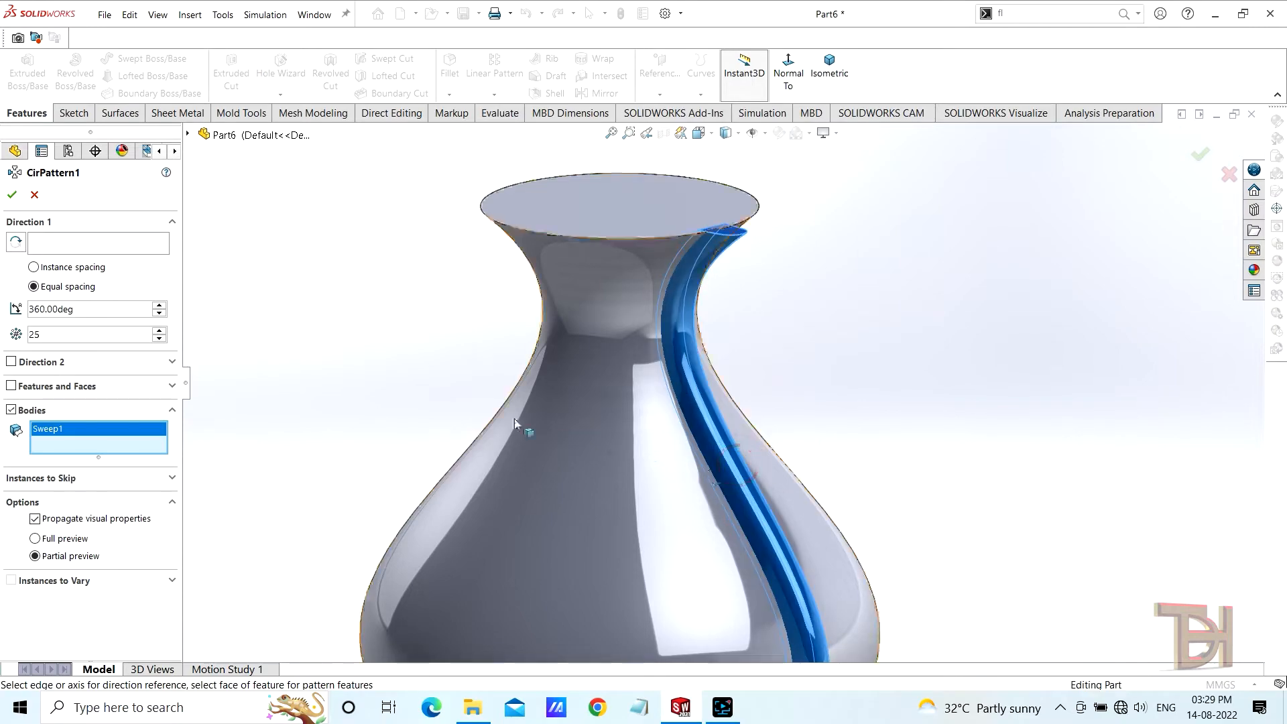
pyautogui.click(98, 243)
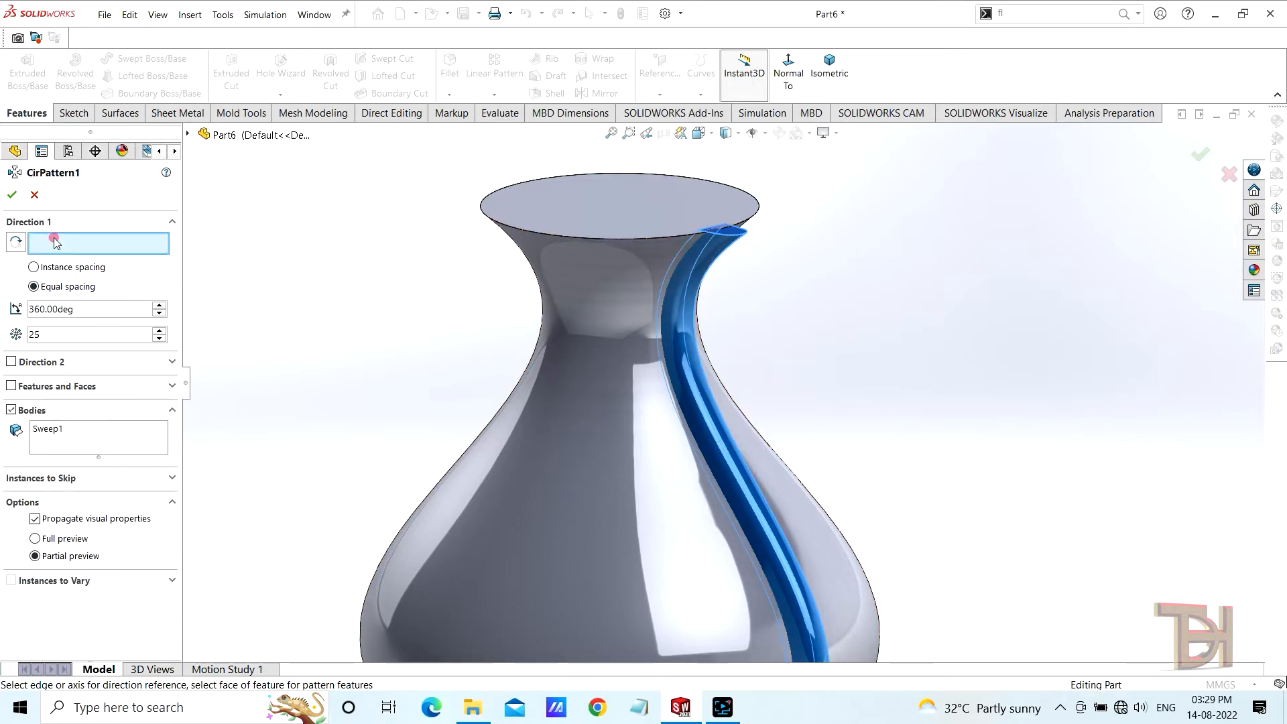
pyautogui.click(578, 238)
# Step: Set the circular pattern to 21 instances and create the ribs around the vase
pyautogui.scroll(-2, 718, 285)
pyautogui.scroll(-8, 718, 285)
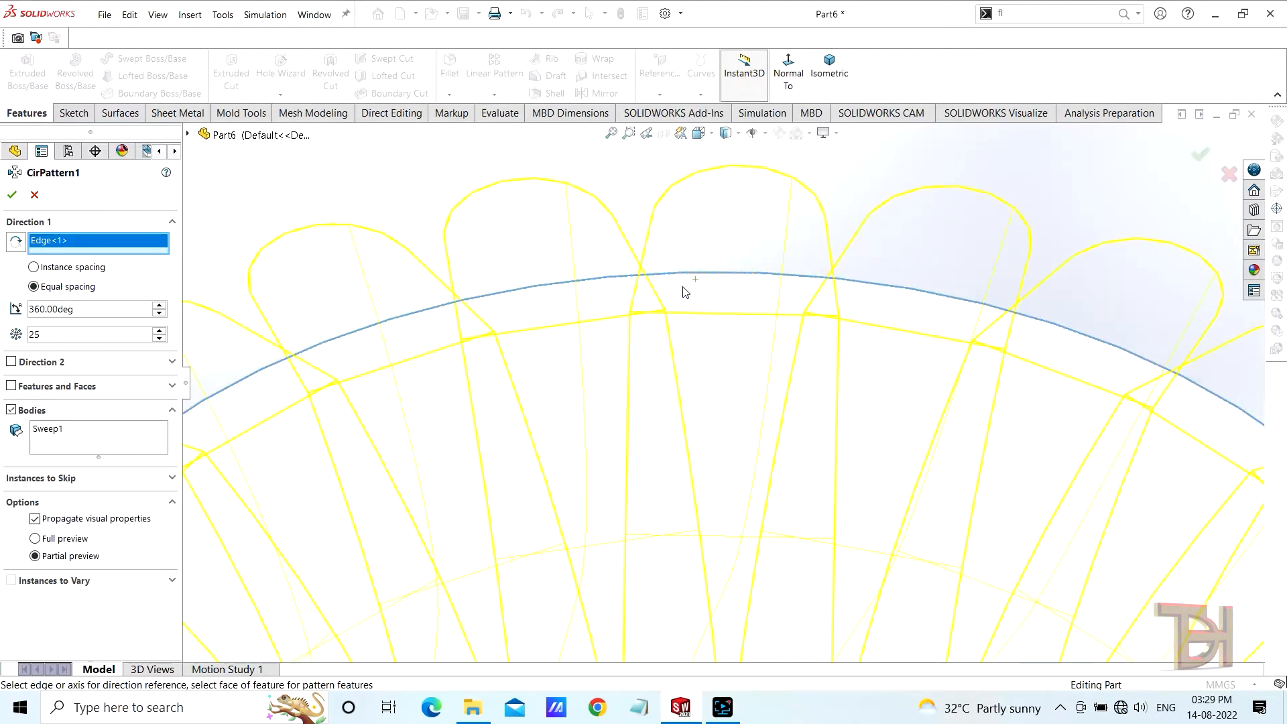
pyautogui.click(161, 338)
pyautogui.click(161, 338)
pyautogui.click(161, 338)
pyautogui.click(161, 338)
pyautogui.click(161, 338)
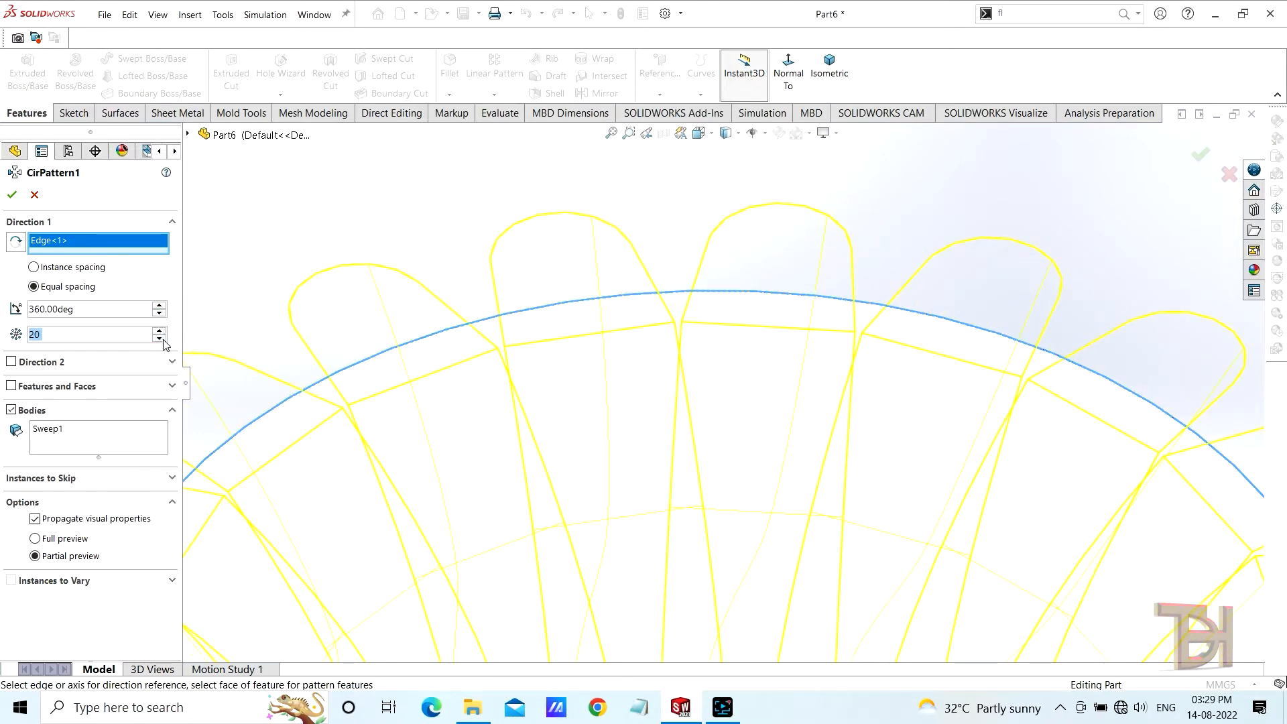
pyautogui.click(160, 330)
pyautogui.scroll(8, 574, 384)
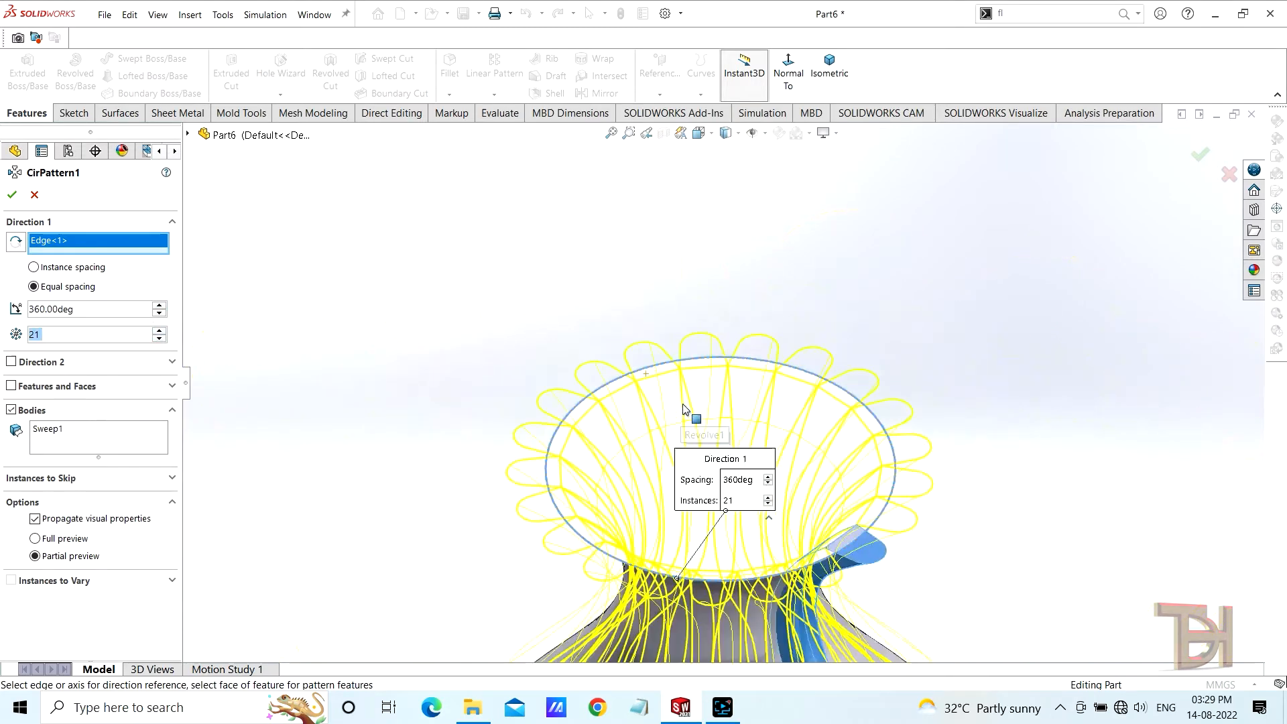
pyautogui.click(14, 196)
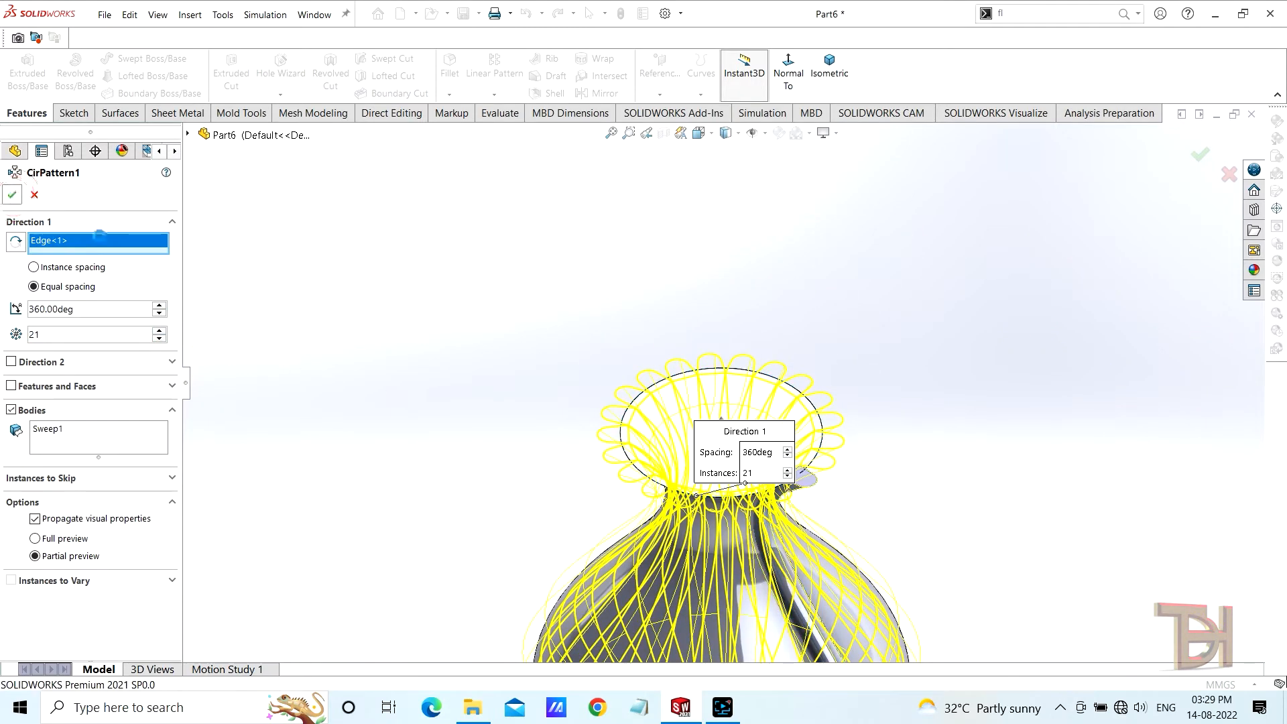
# Step: Start a sketch on the vase's flat bottom face and convert the face's circular outline into sketch geometry
pyautogui.moveTo(876, 353); pyautogui.dragTo(813, 432, button='middle')
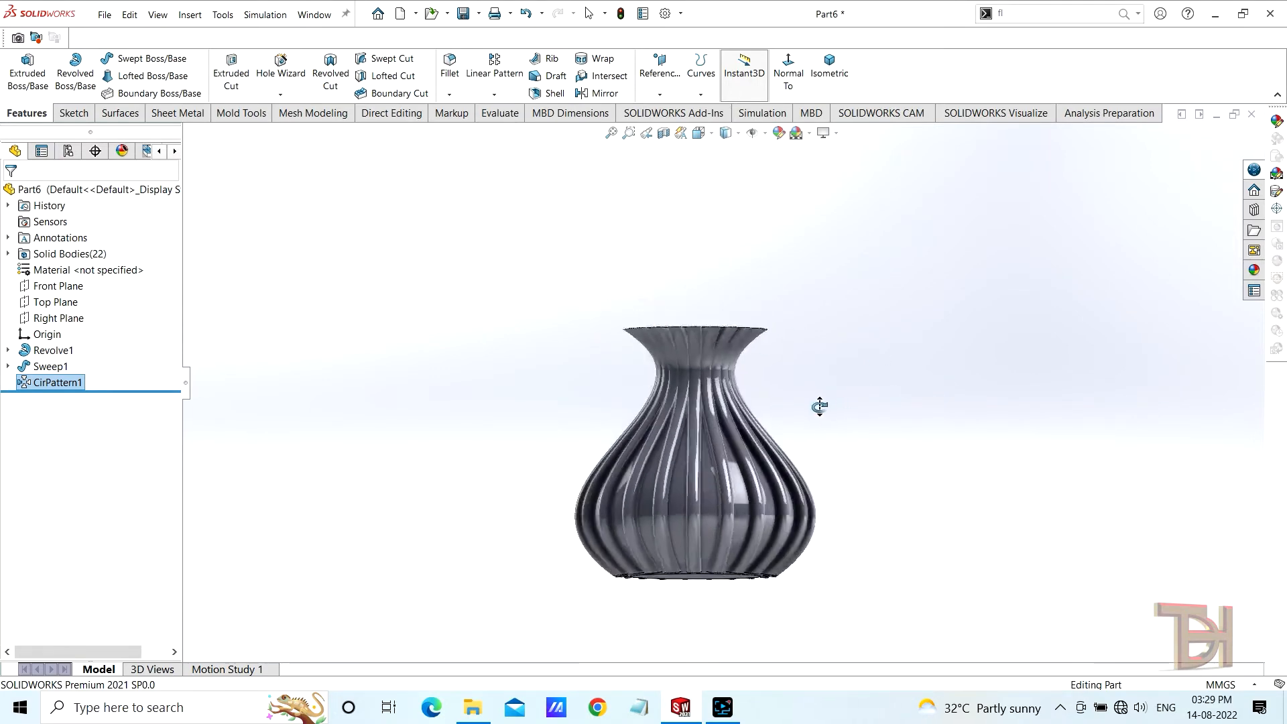
pyautogui.scroll(-5, 818, 405)
pyautogui.moveTo(807, 377); pyautogui.dragTo(859, 483, button='middle')
pyautogui.scroll(-2, 744, 359)
pyautogui.scroll(6, 733, 365)
pyautogui.moveTo(786, 409); pyautogui.dragTo(801, 524, button='middle')
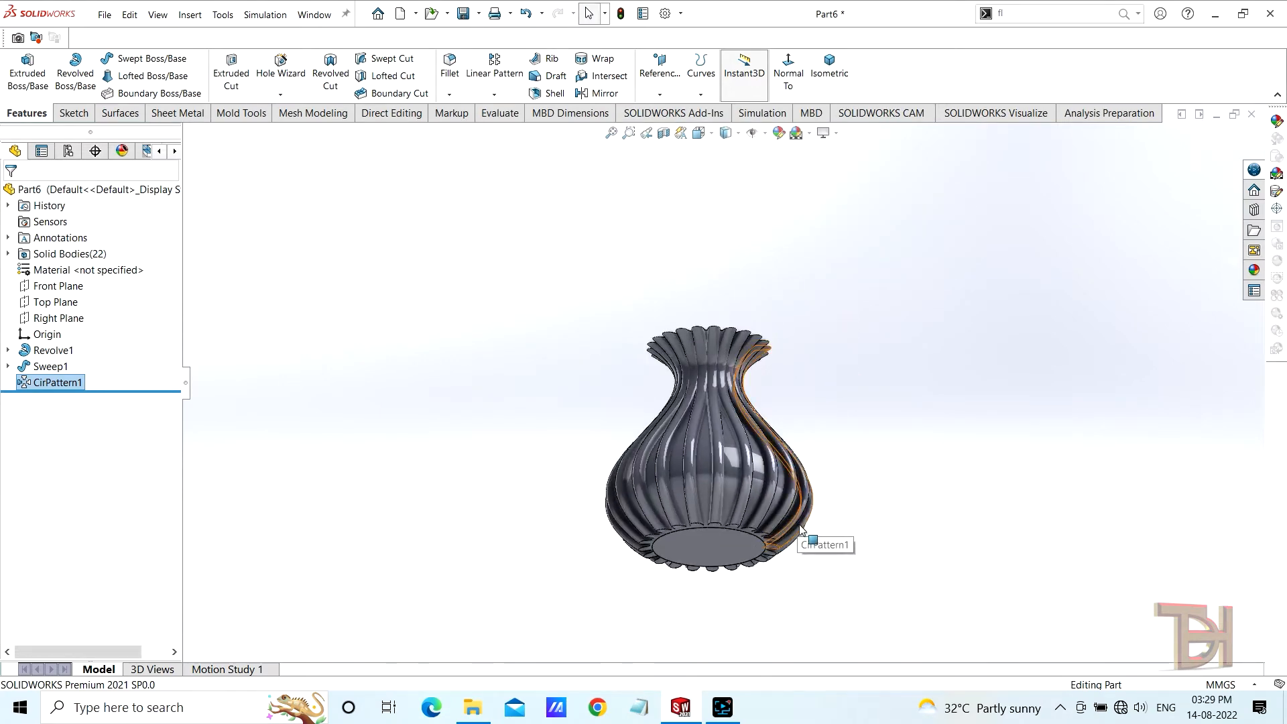
pyautogui.moveTo(878, 470); pyautogui.dragTo(849, 449, button='middle')
pyautogui.click(711, 545)
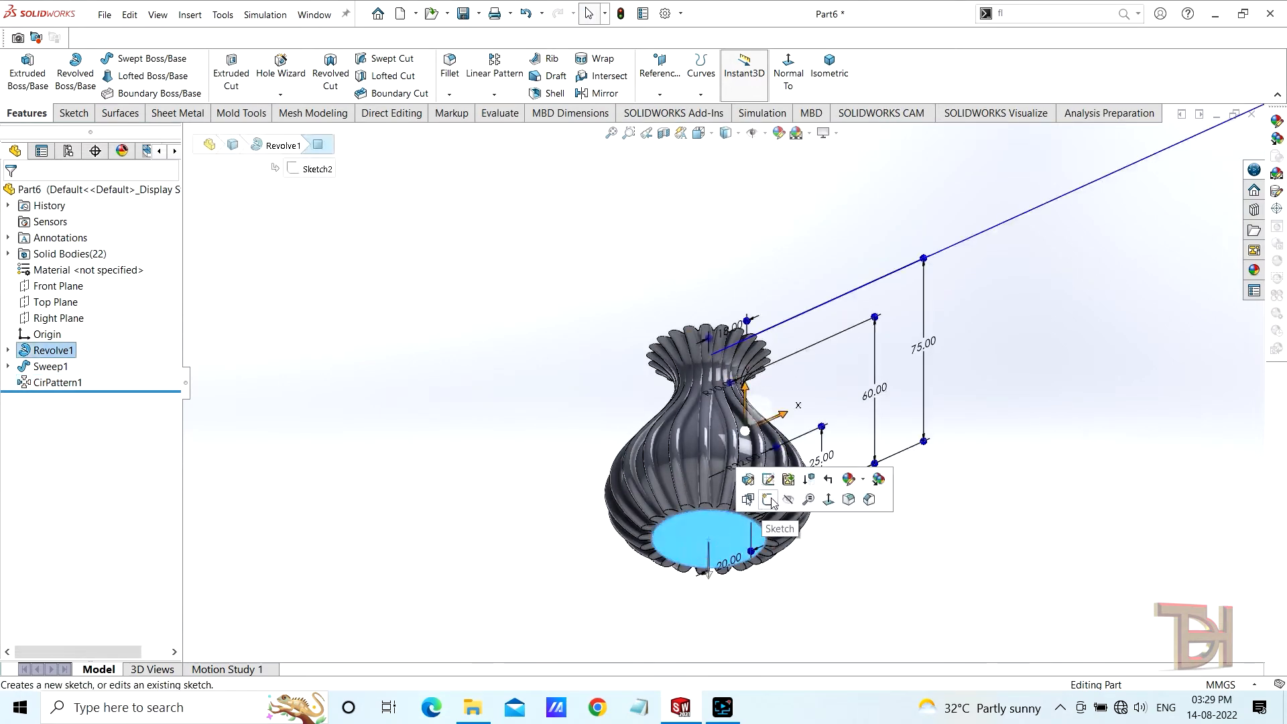
pyautogui.click(770, 503)
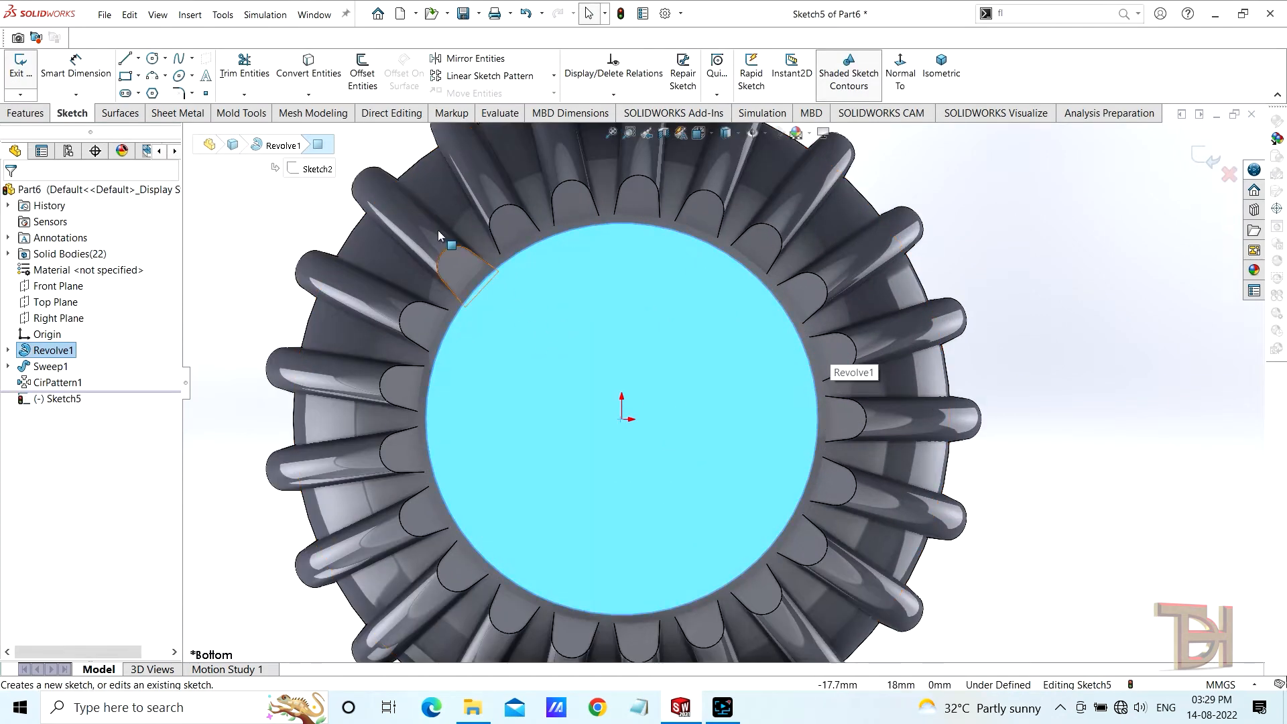
pyautogui.click(308, 67)
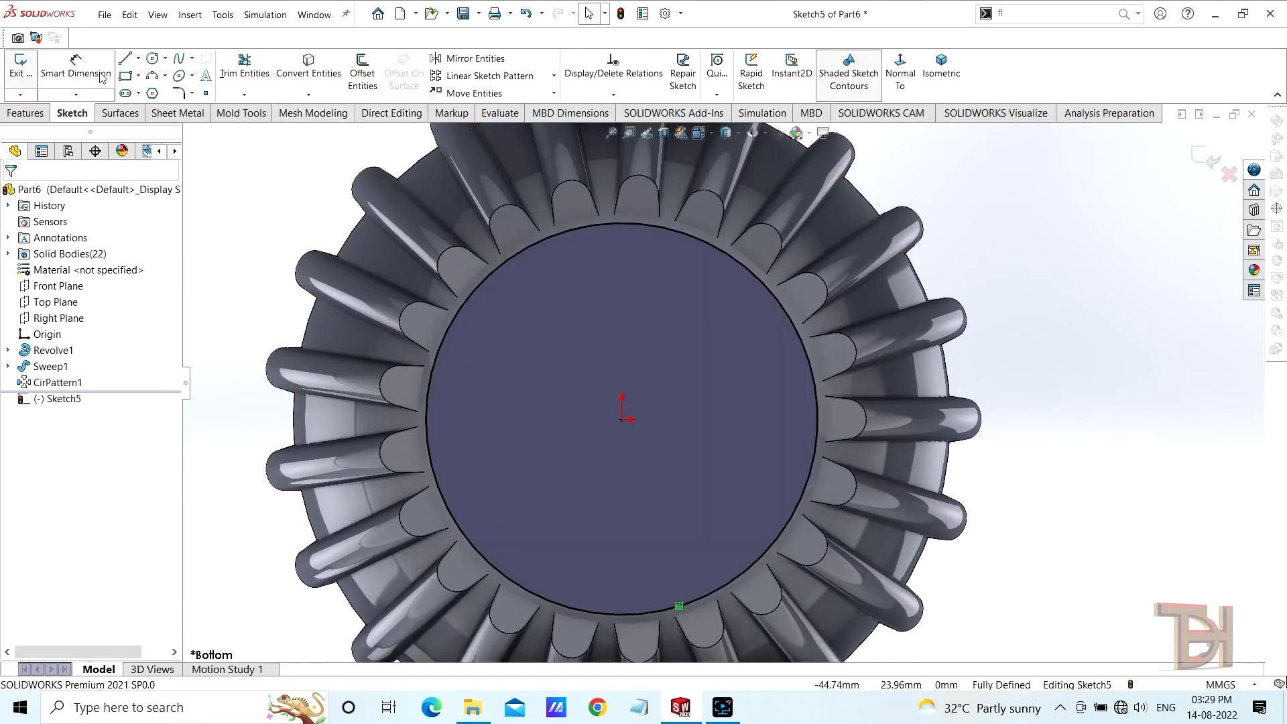
# Step: Extrude the bottom circle as a blind boss 1 mm downward with Merge result on
pyautogui.click(19, 114)
pyautogui.click(27, 74)
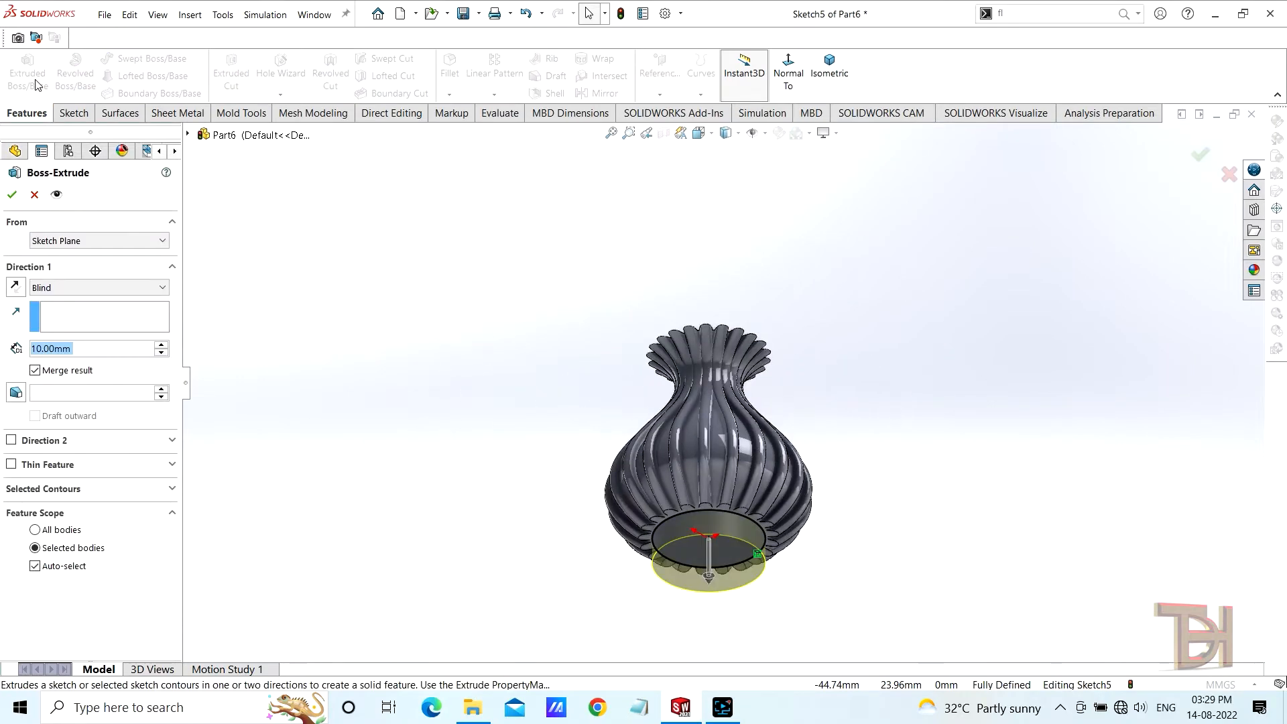
pyautogui.write('1')
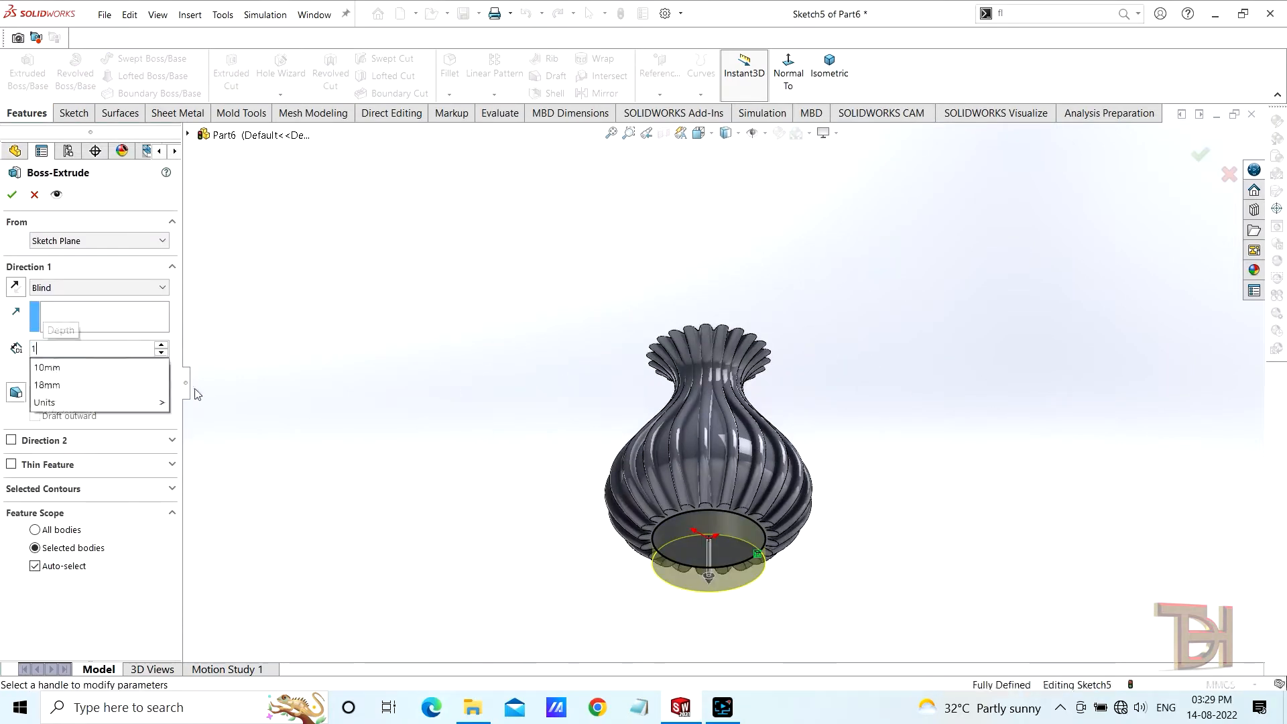
pyautogui.press('Return')
pyautogui.scroll(5, 703, 525)
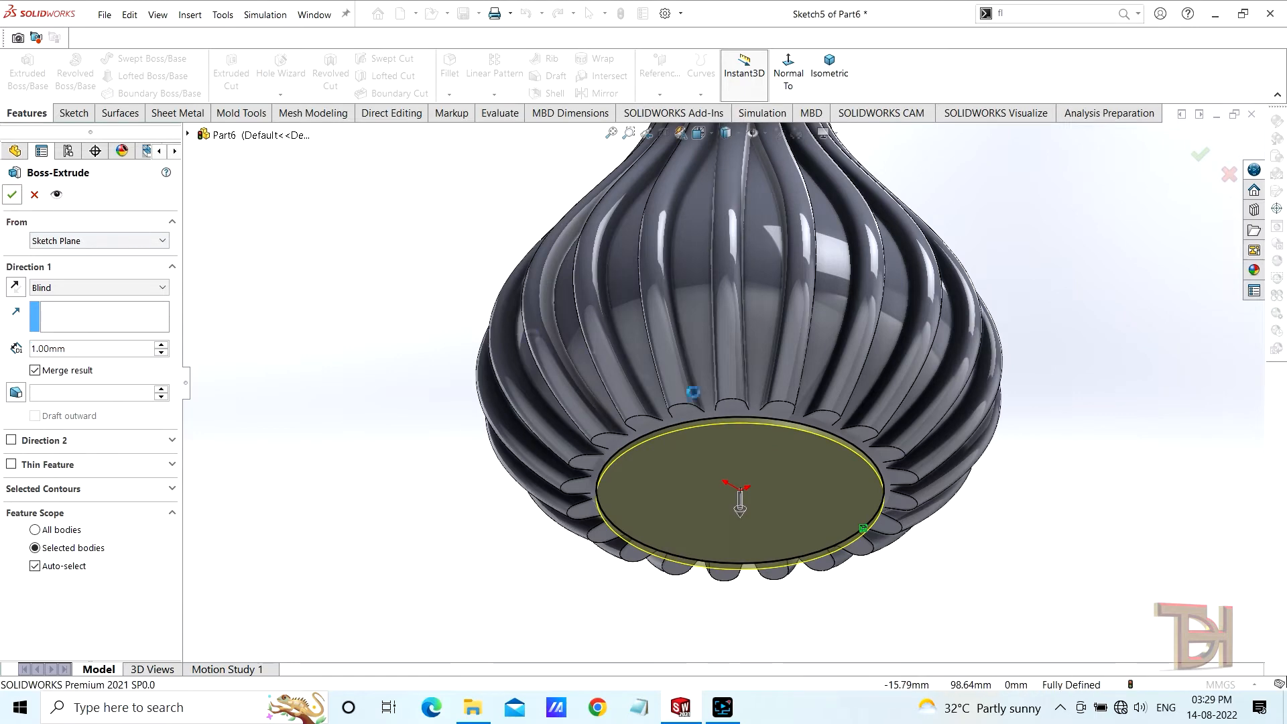
# Step: Start a sketch on the underside of the extruded base and convert its circular outline into sketch geometry
pyautogui.scroll(5, 851, 454)
pyautogui.click(647, 461)
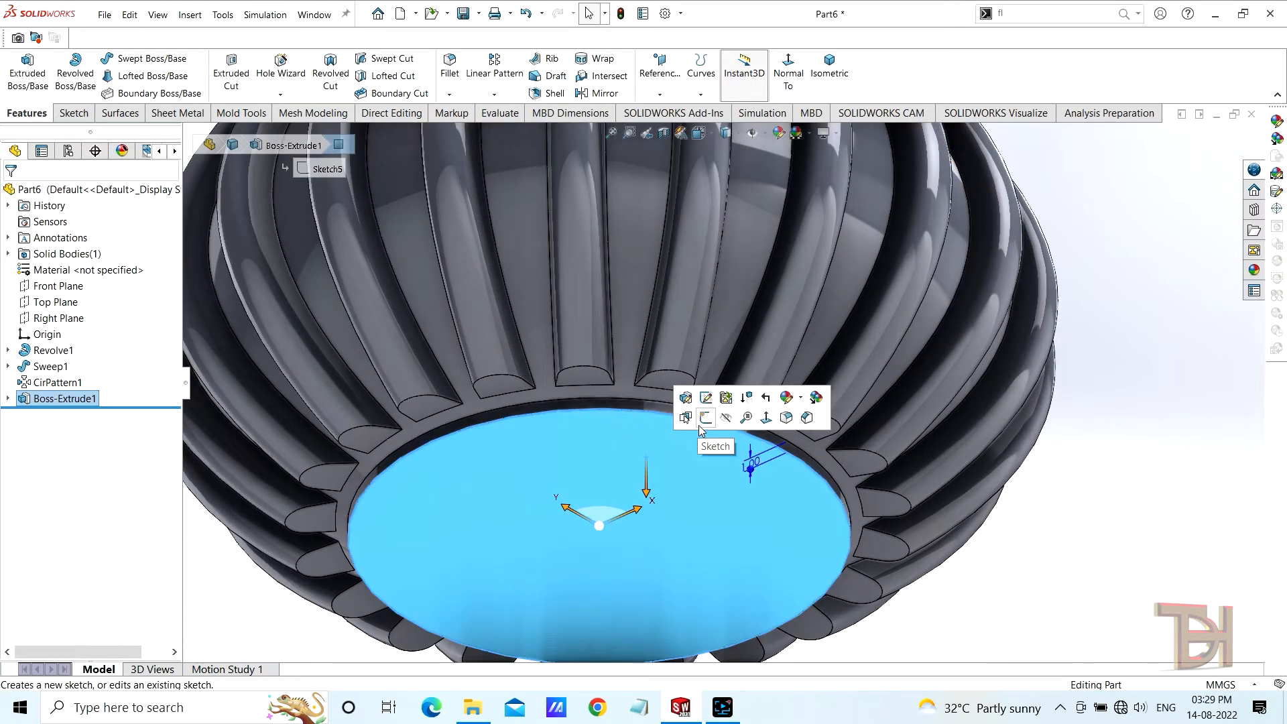
pyautogui.click(705, 430)
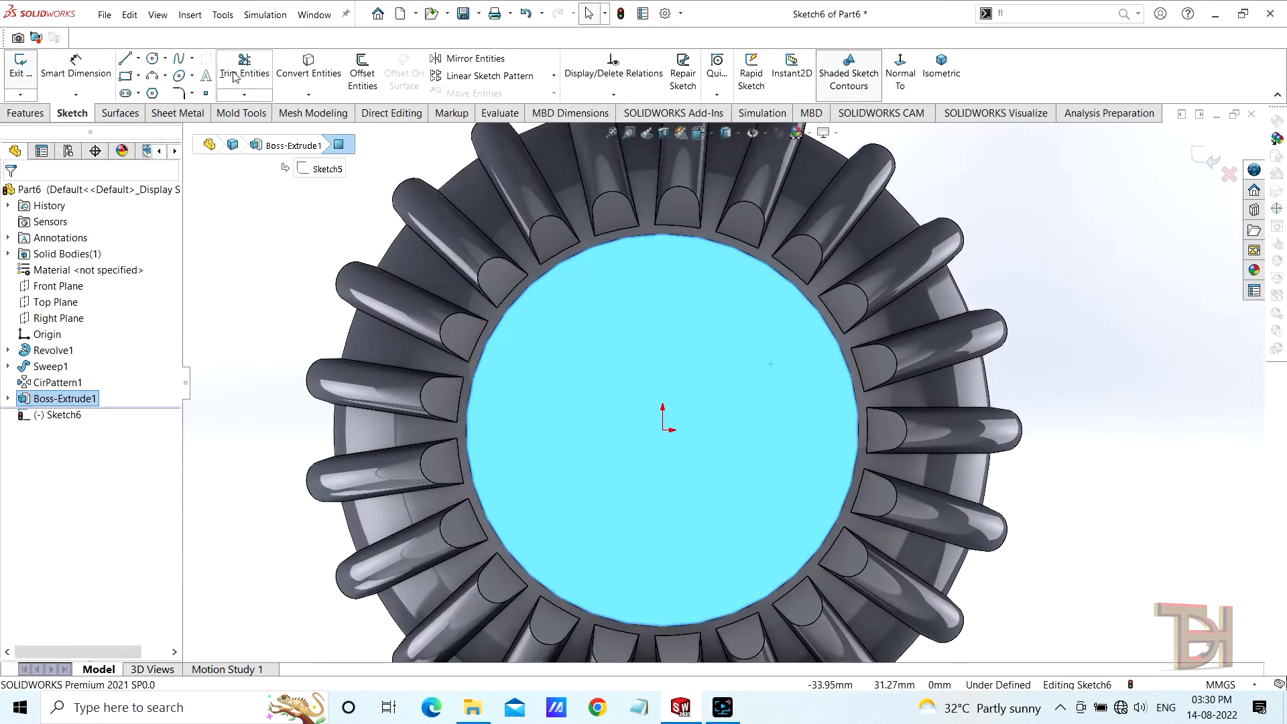
pyautogui.click(310, 70)
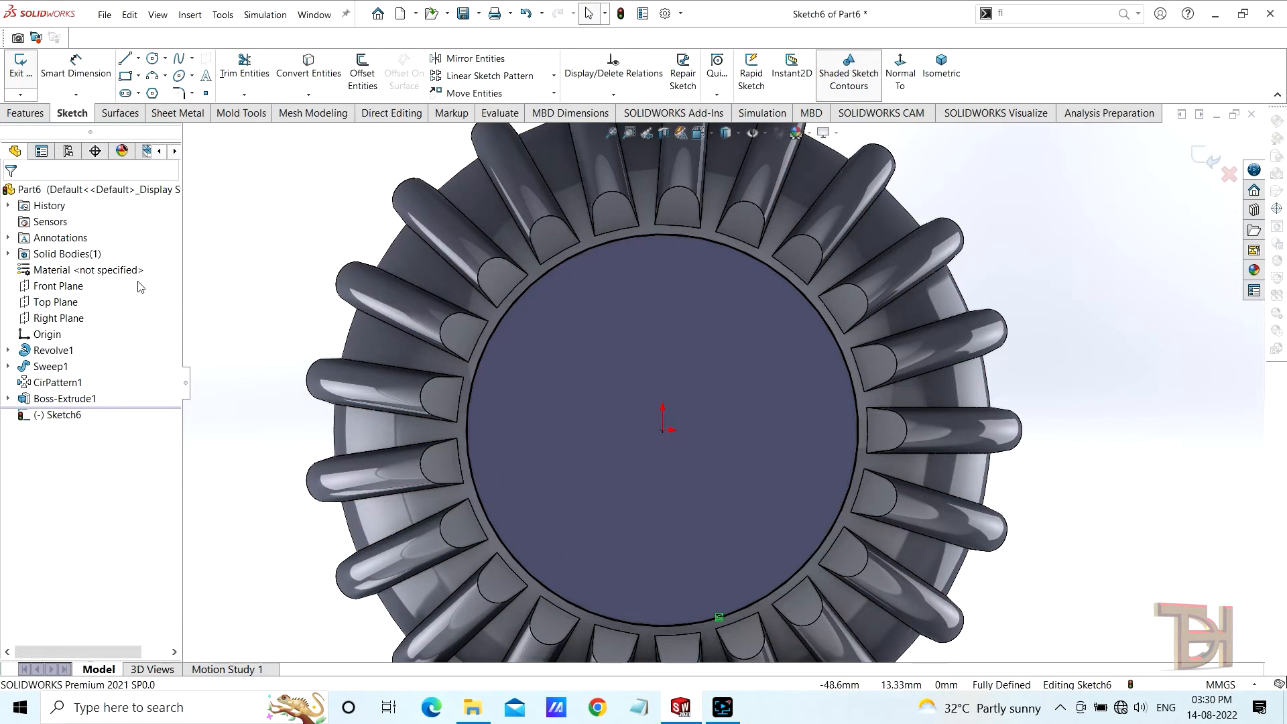
# Step: Offset the converted base circle 2 mm inward
pyautogui.click(356, 63)
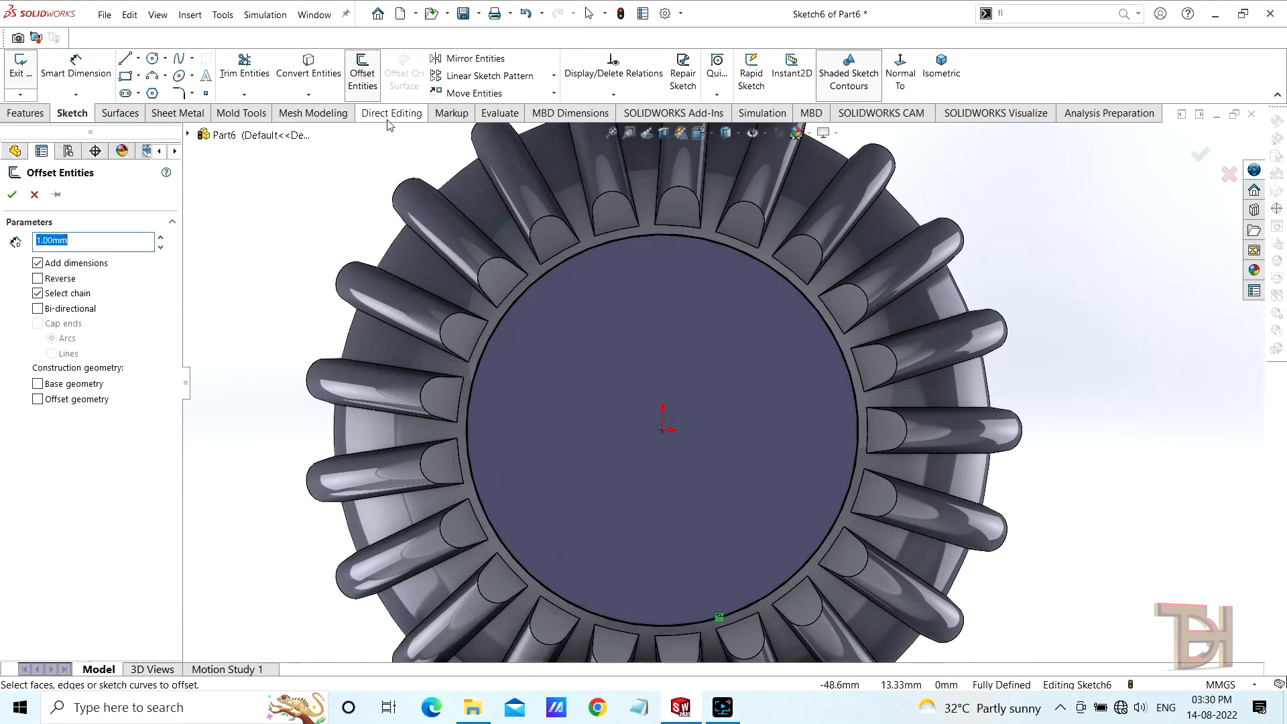
pyautogui.click(617, 239)
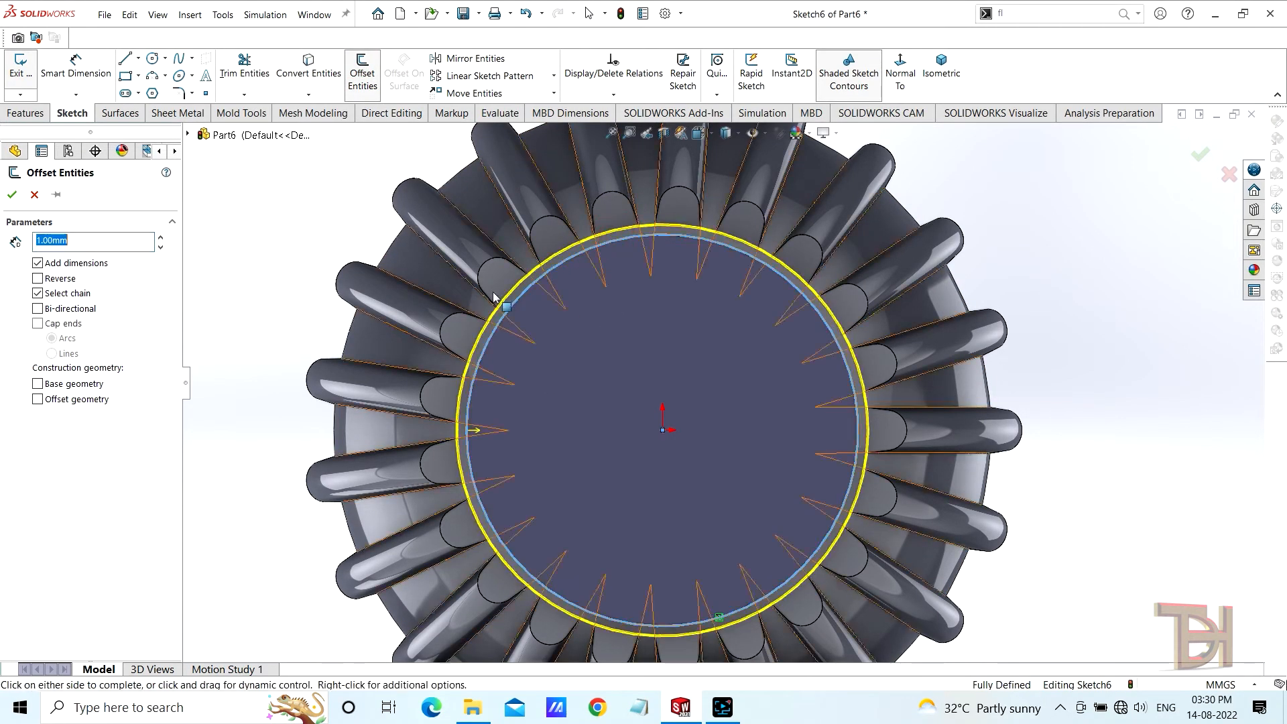
pyautogui.click(38, 279)
pyautogui.click(75, 239)
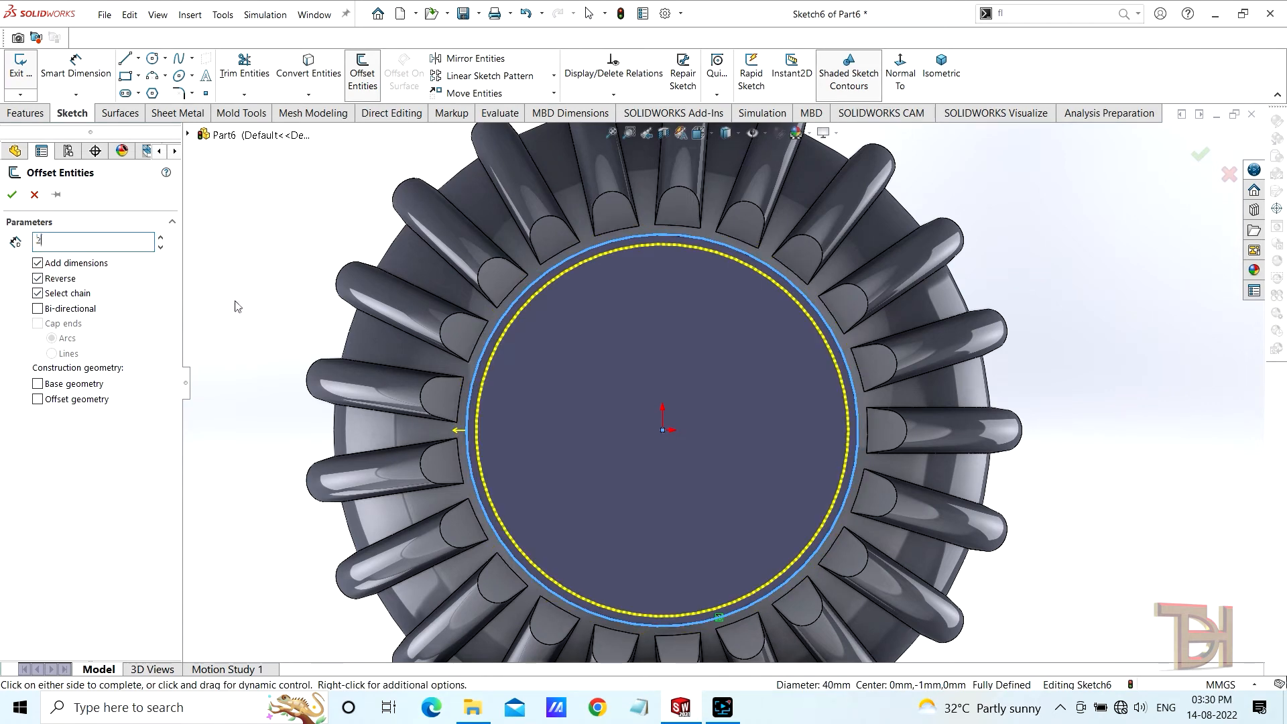
pyautogui.press('Return')
pyautogui.click(13, 194)
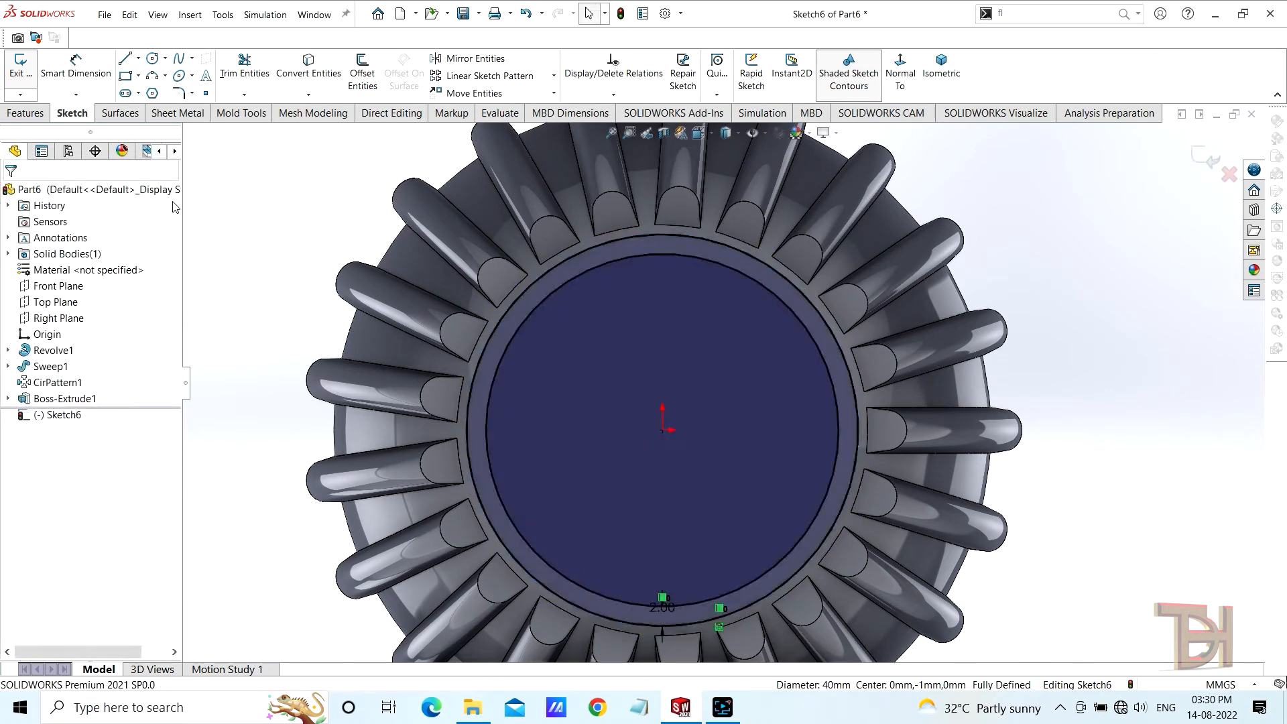
# Step: Cut the area inside the inner circle 1 mm deep, leaving a raised foot ring around the base
pyautogui.click(25, 113)
pyautogui.click(231, 67)
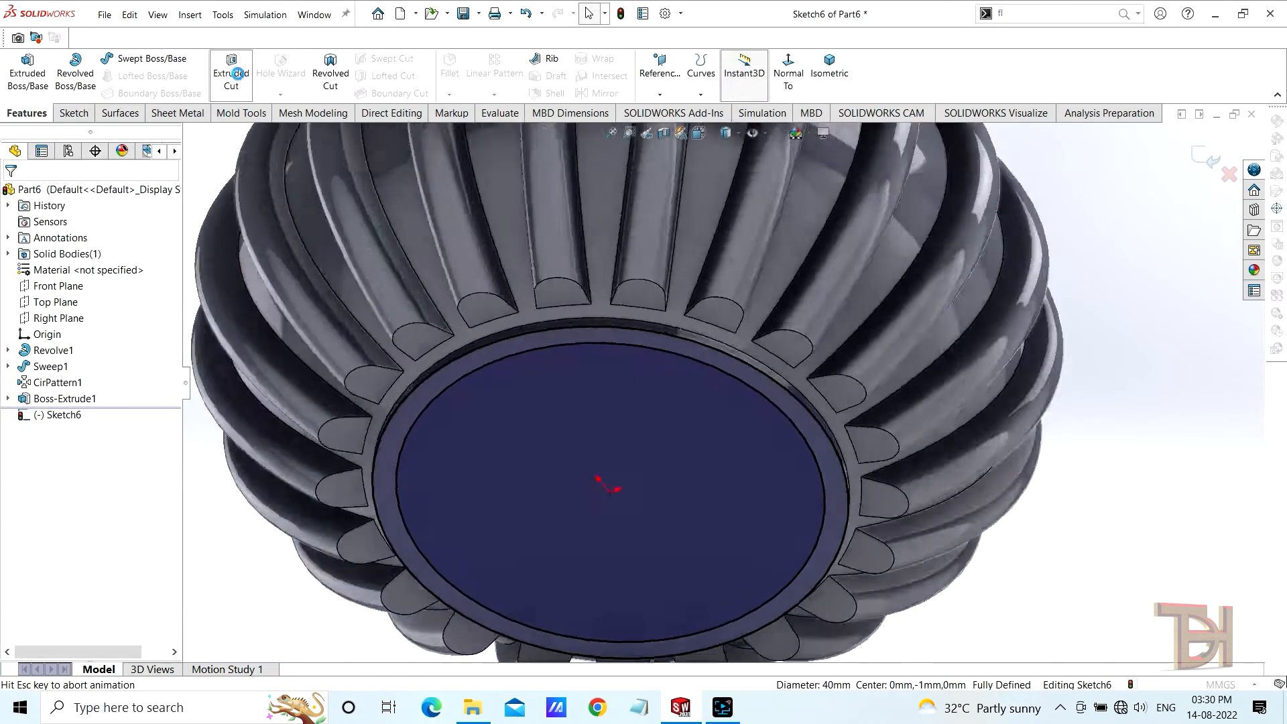
pyautogui.click(543, 474)
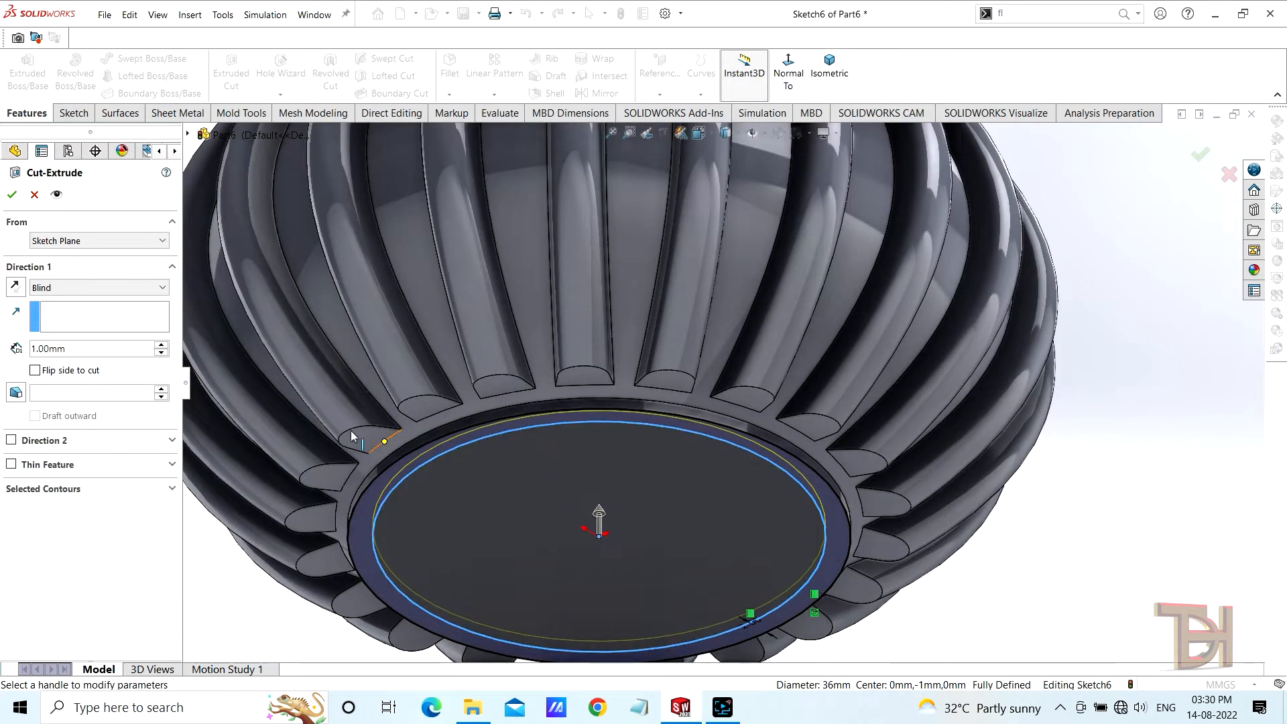
pyautogui.click(13, 194)
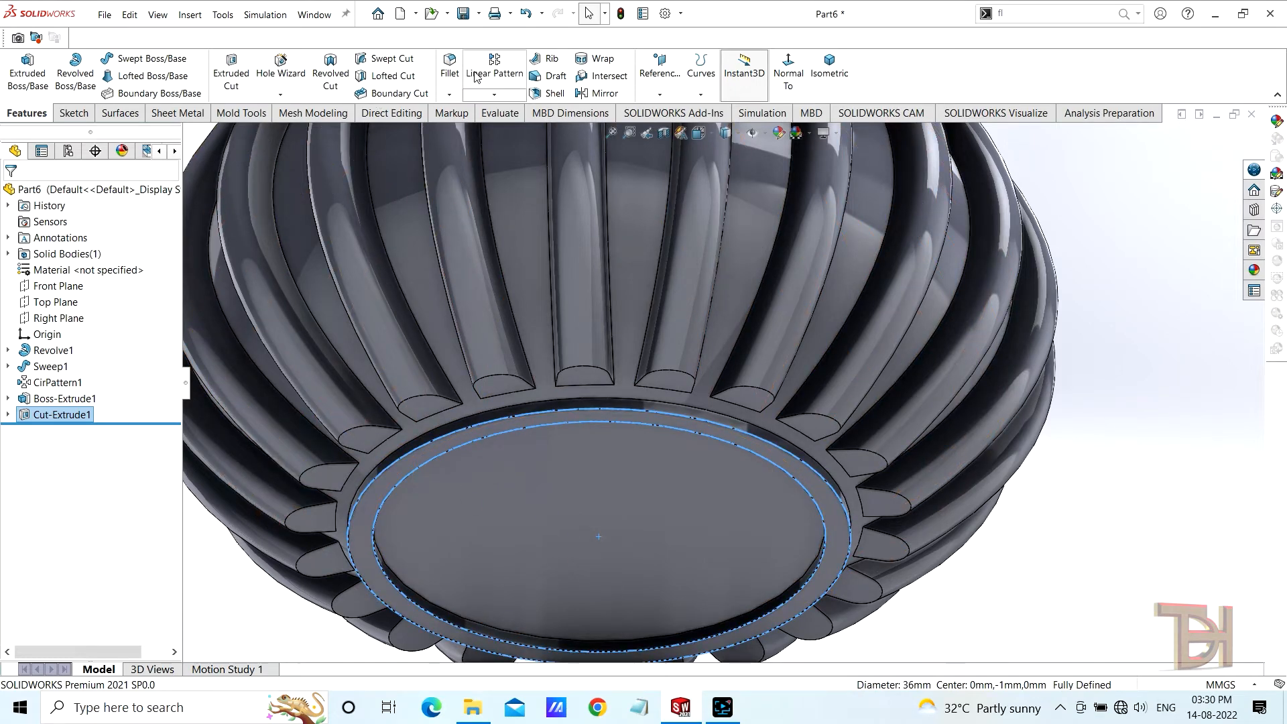
# Step: Fillet the edge where the foot ring meets the vase and the recess floor's edge with a 1 mm radius
pyautogui.click(449, 67)
pyautogui.scroll(-5, 530, 482)
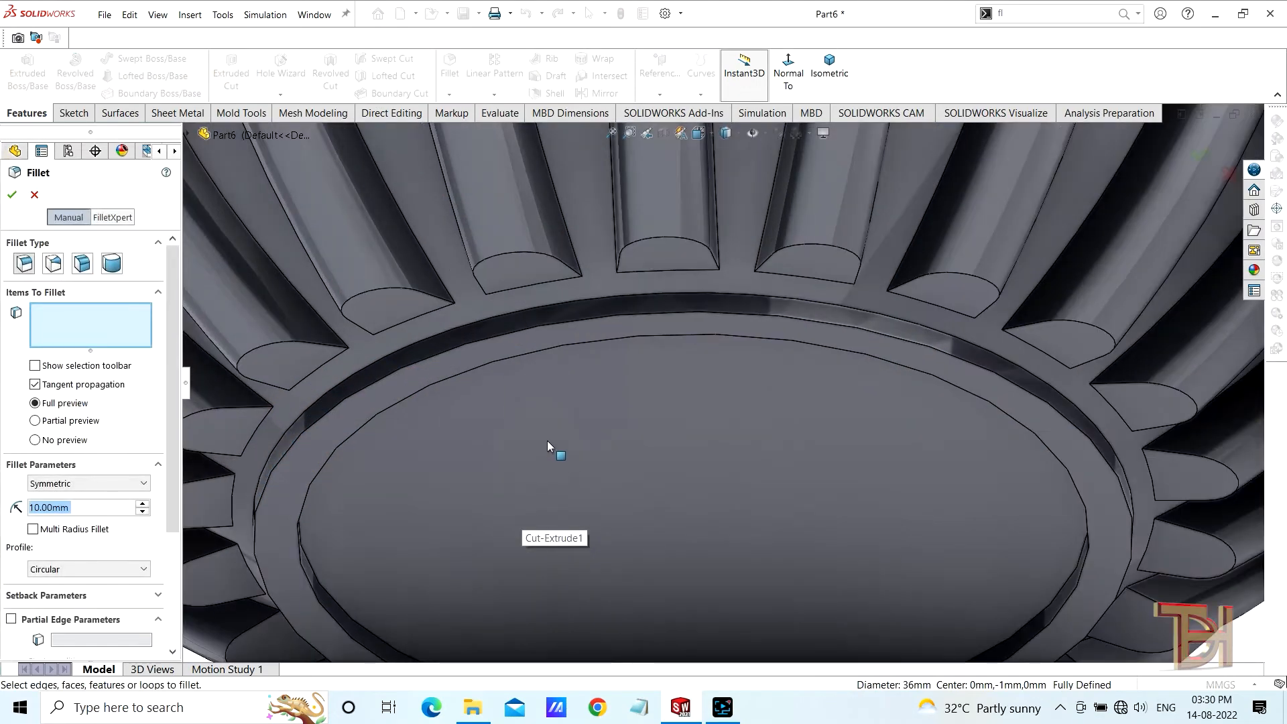
pyautogui.click(546, 445)
pyautogui.write('1')
pyautogui.press('Return')
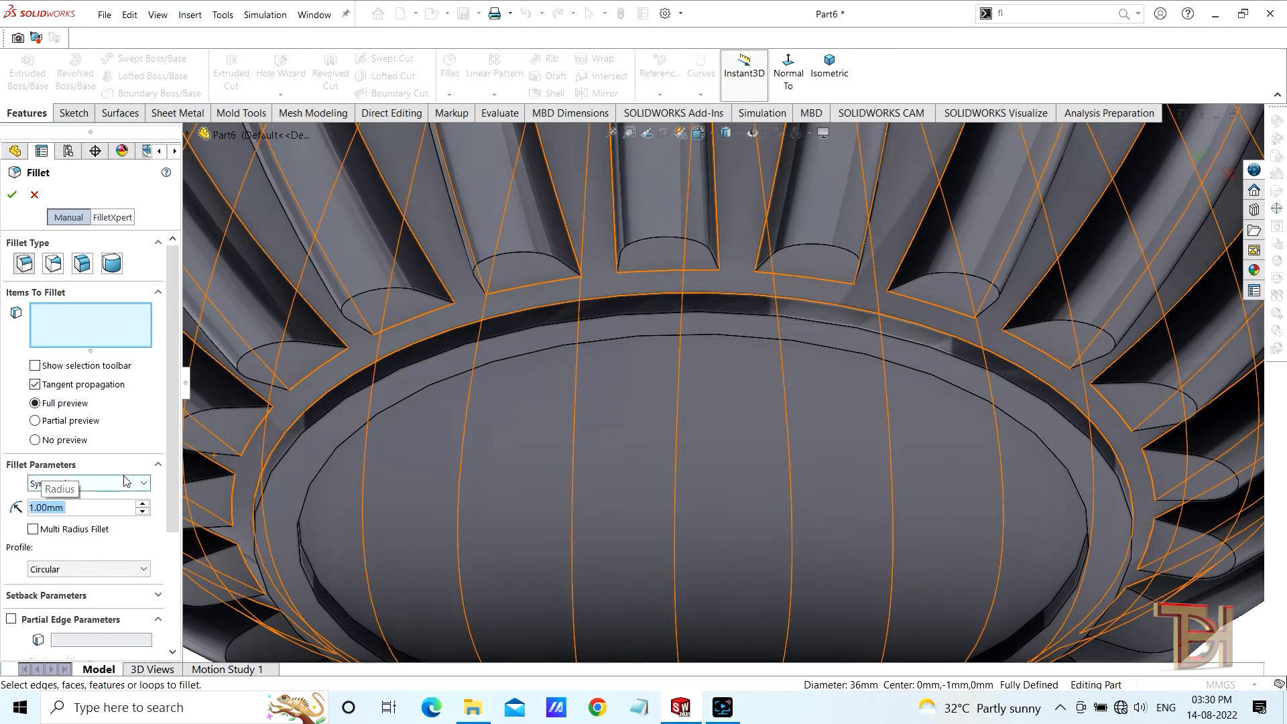
pyautogui.click(517, 316)
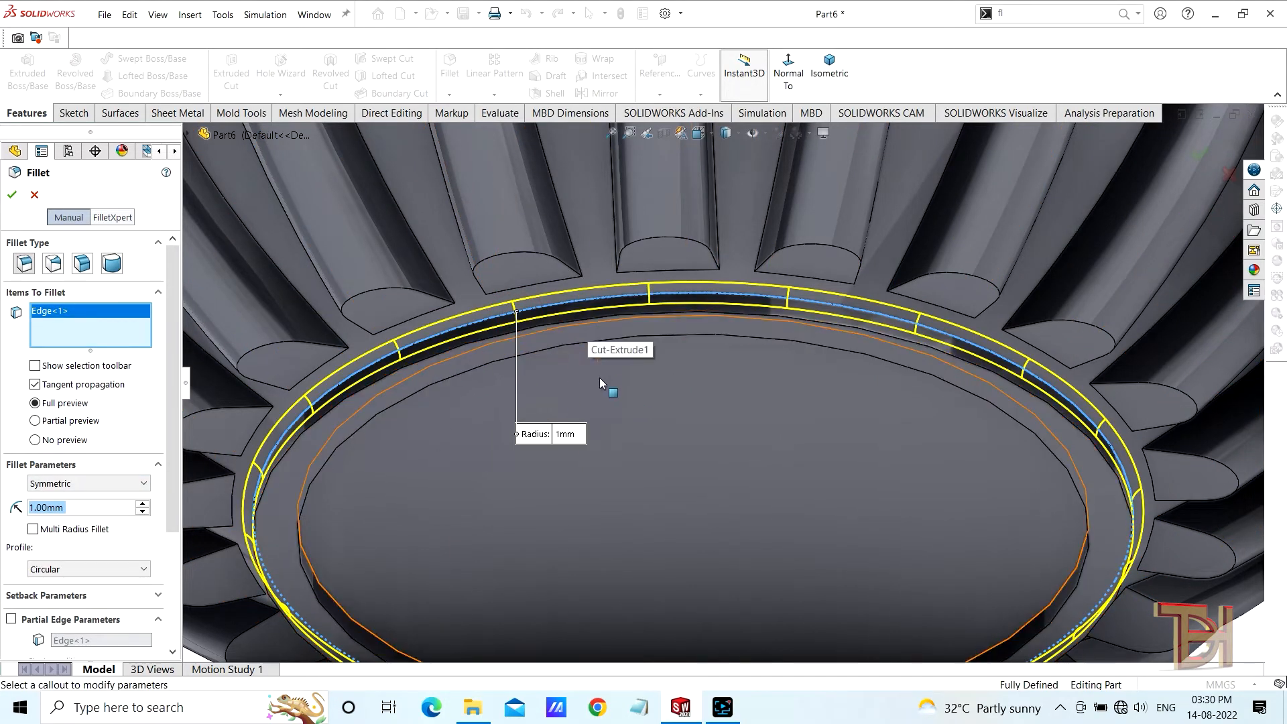
pyautogui.click(583, 334)
pyautogui.click(584, 335)
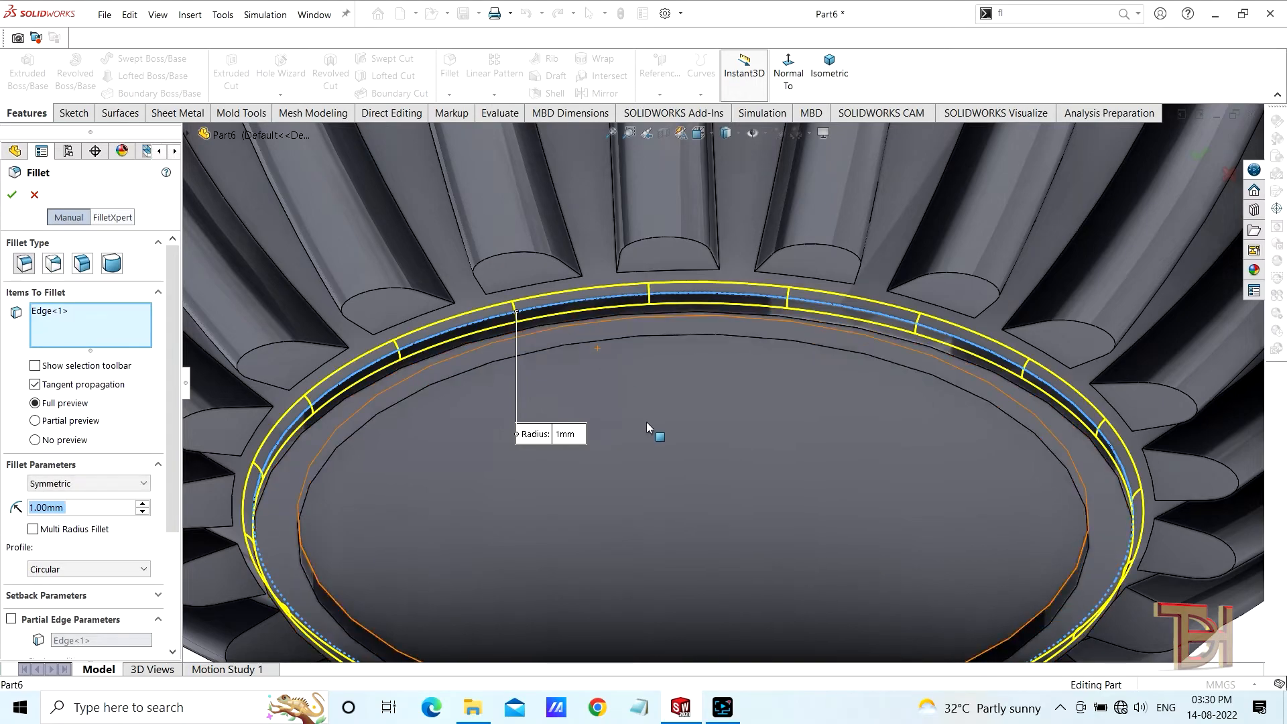
pyautogui.moveTo(646, 421); pyautogui.dragTo(509, 415, button='middle')
pyautogui.click(518, 496)
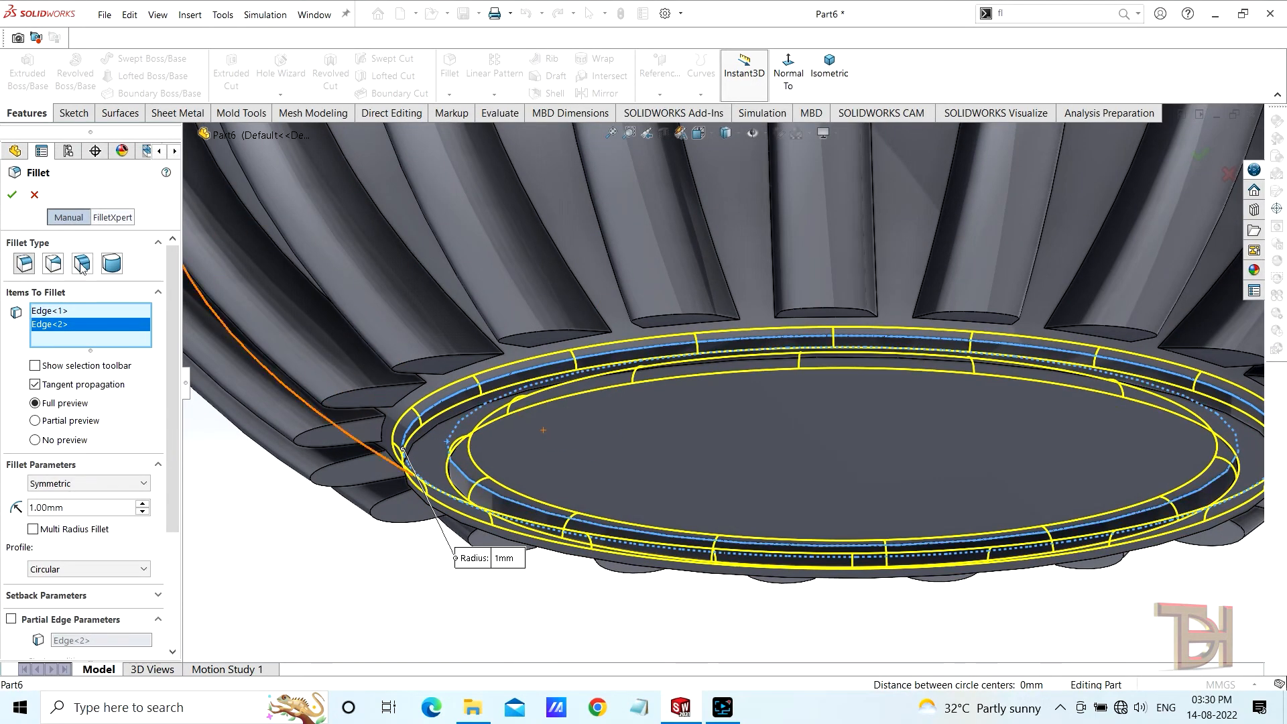
pyautogui.click(12, 194)
# Step: Fillet the outer and inner edges of the foot ring's bottom face with a 1 mm radius
pyautogui.moveTo(685, 447)
pyautogui.mouseDown(button='middle')
pyautogui.moveTo(726, 441)
pyautogui.moveTo(780, 404)
pyautogui.moveTo(604, 375)
pyautogui.mouseUp(button='middle')
pyautogui.click(539, 363)
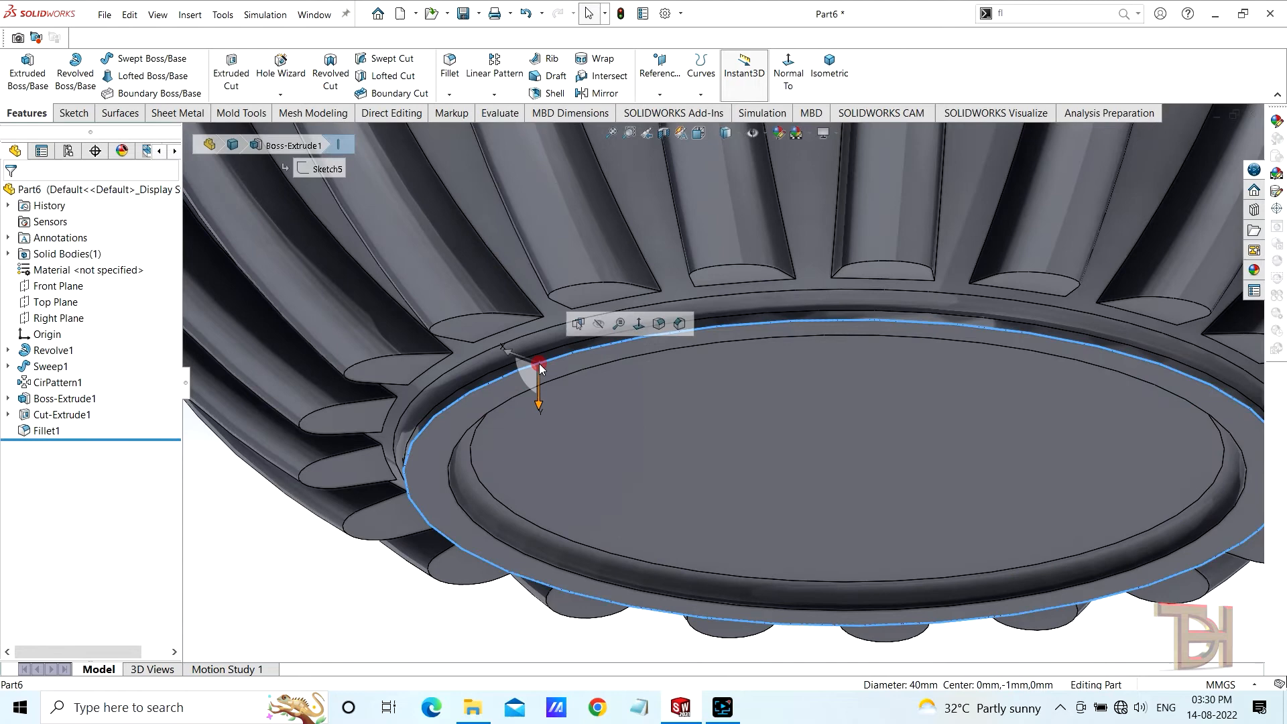
pyautogui.click(657, 321)
pyautogui.press('Return')
pyautogui.moveTo(637, 436); pyautogui.dragTo(600, 366, button='middle')
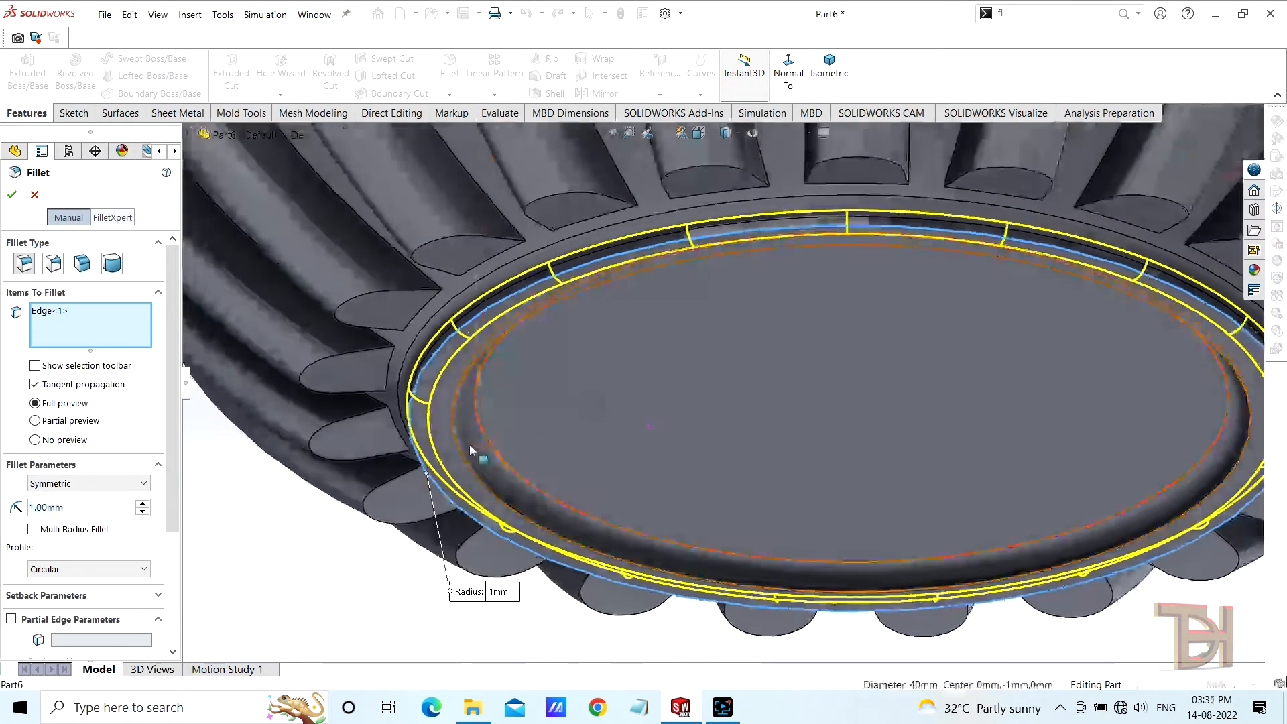
pyautogui.click(459, 452)
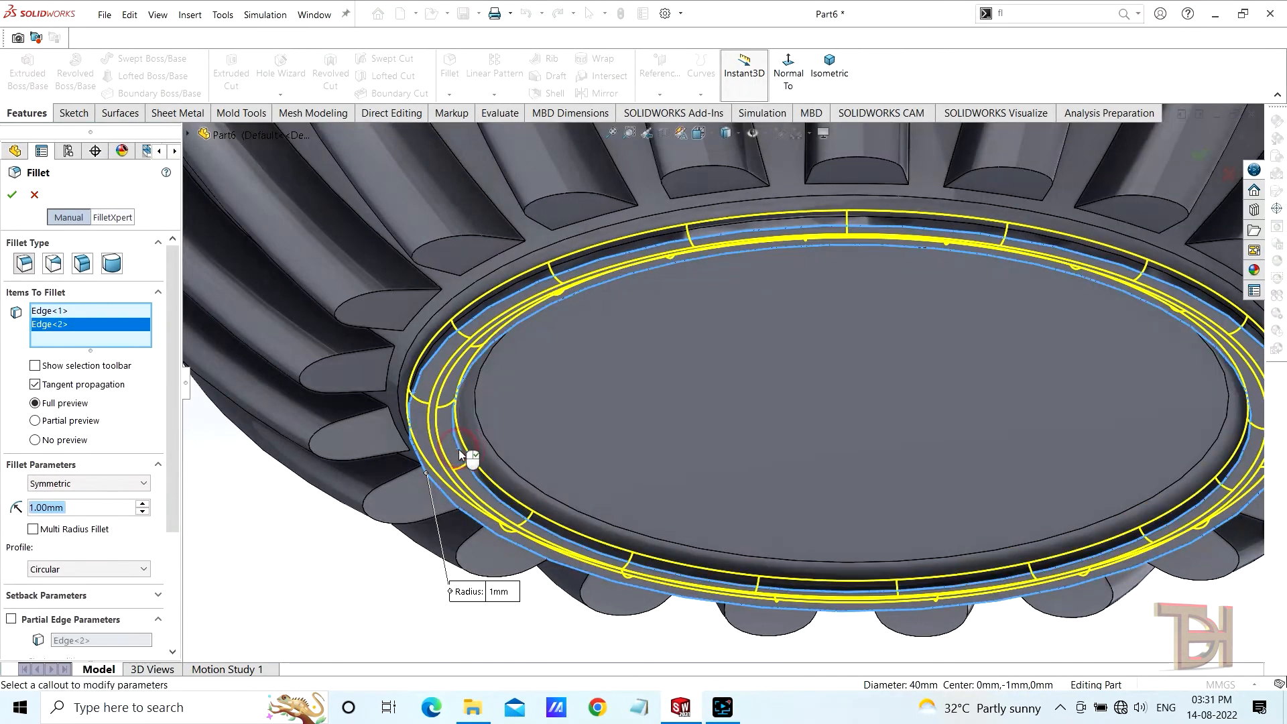
pyautogui.click(9, 195)
# Step: Examine the filleted foot ring, the ribbed body and the scalloped rim of the vase from several angles
pyautogui.scroll(5, 968, 465)
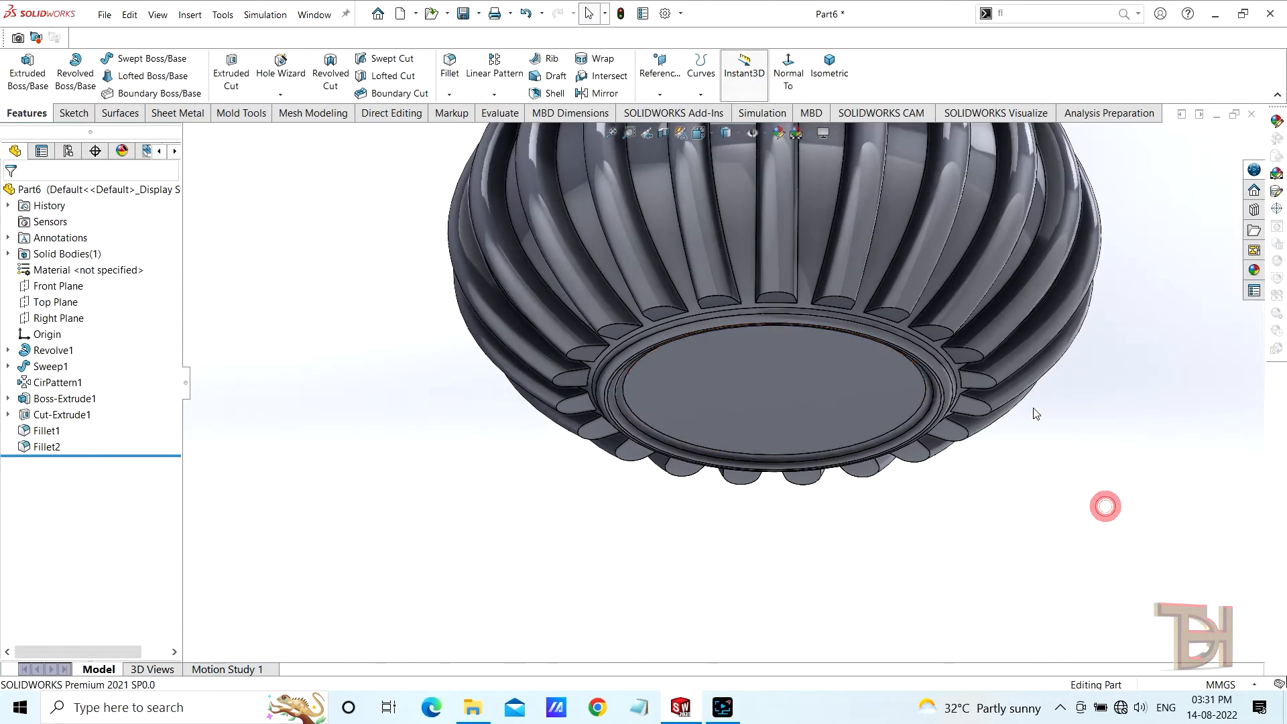
pyautogui.scroll(-3, 963, 385)
pyautogui.moveTo(963, 385); pyautogui.dragTo(877, 407, button='middle')
pyautogui.scroll(6, 878, 408)
pyautogui.scroll(-5, 770, 246)
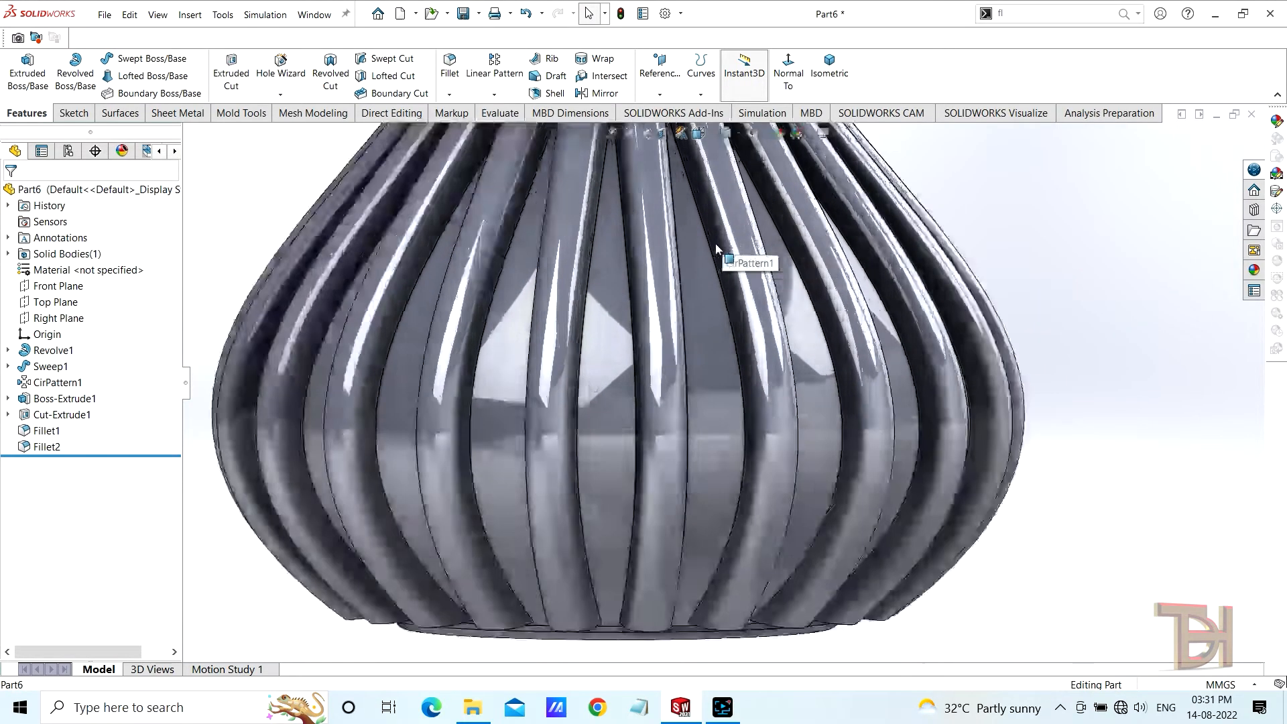
pyautogui.scroll(5, 714, 243)
pyautogui.scroll(-5, 702, 177)
pyautogui.scroll(5, 884, 416)
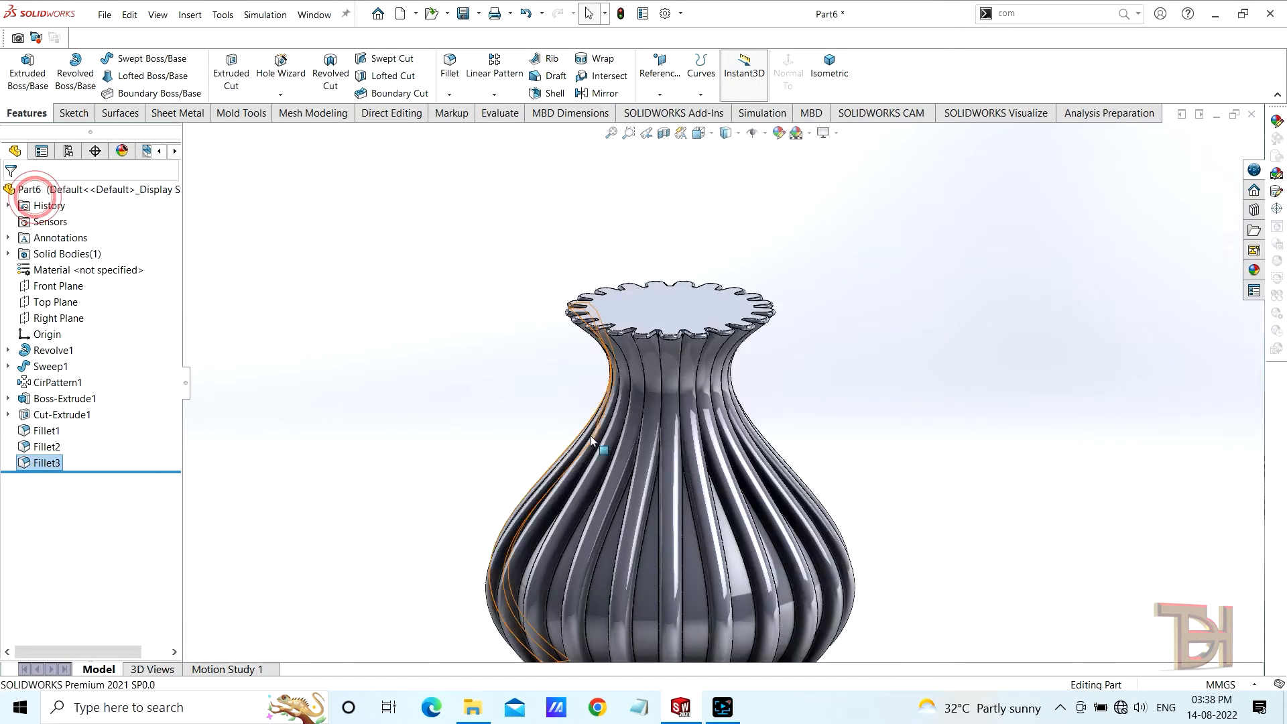
pyautogui.scroll(1, 718, 429)
pyautogui.moveTo(724, 436)
pyautogui.mouseDown(button='middle')
pyautogui.moveTo(732, 423)
pyautogui.moveTo(730, 437)
pyautogui.mouseUp(button='middle')
pyautogui.scroll(-2, 727, 437)
pyautogui.moveTo(727, 365); pyautogui.dragTo(711, 373, button='middle')
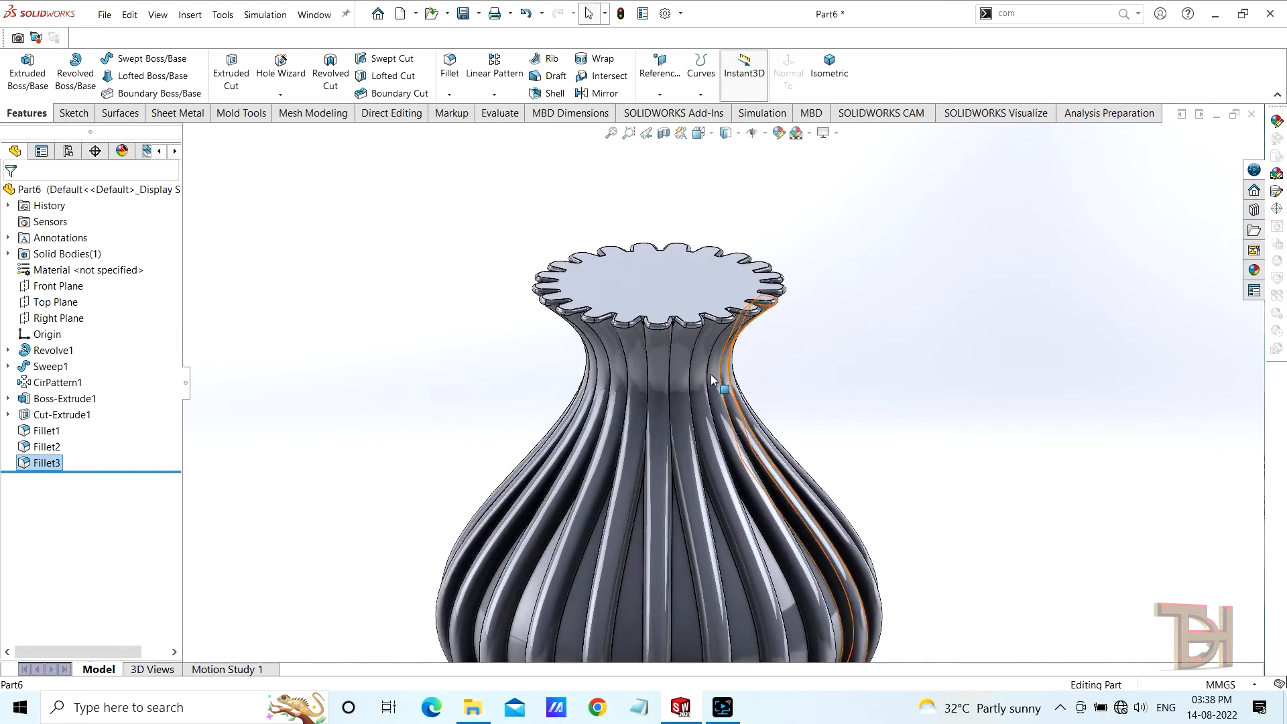
# Step: Start a sketch on the Front Plane and draw a vertical line about 80 mm long along the vase's axis, ending just above the base
pyautogui.click(59, 285)
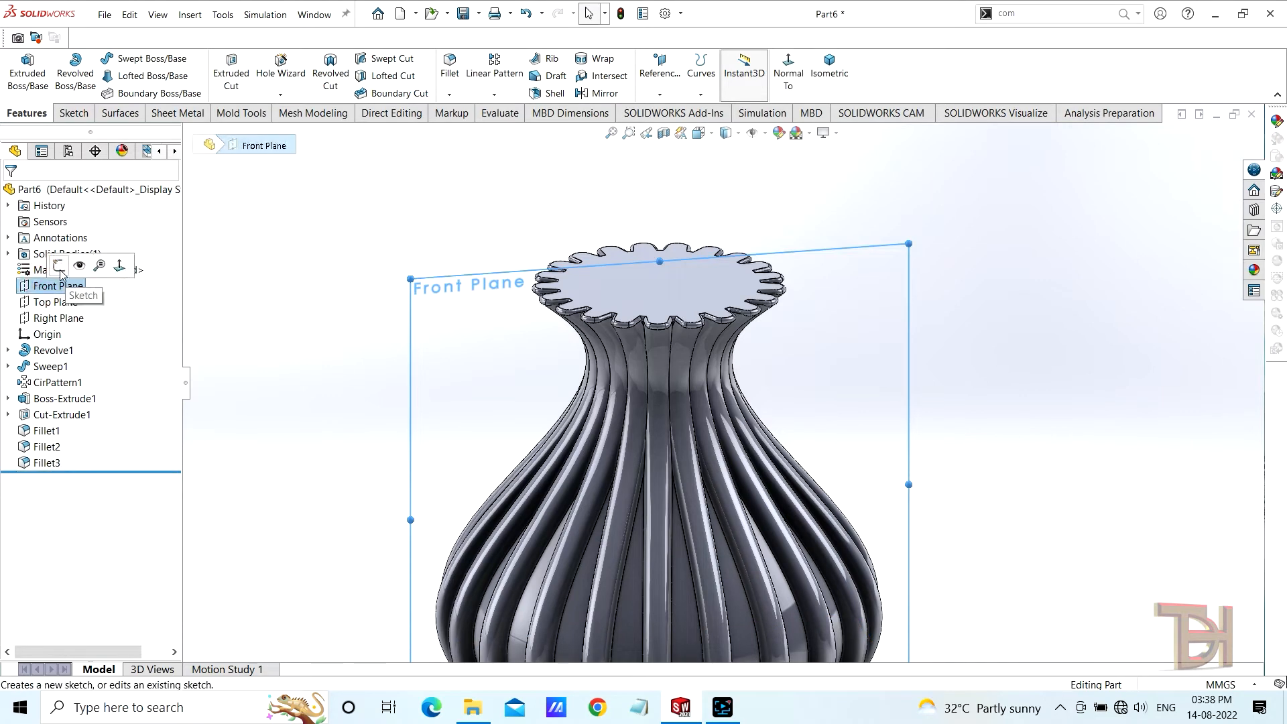
pyautogui.click(54, 261)
pyautogui.scroll(-1, 979, 390)
pyautogui.scroll(2, 977, 389)
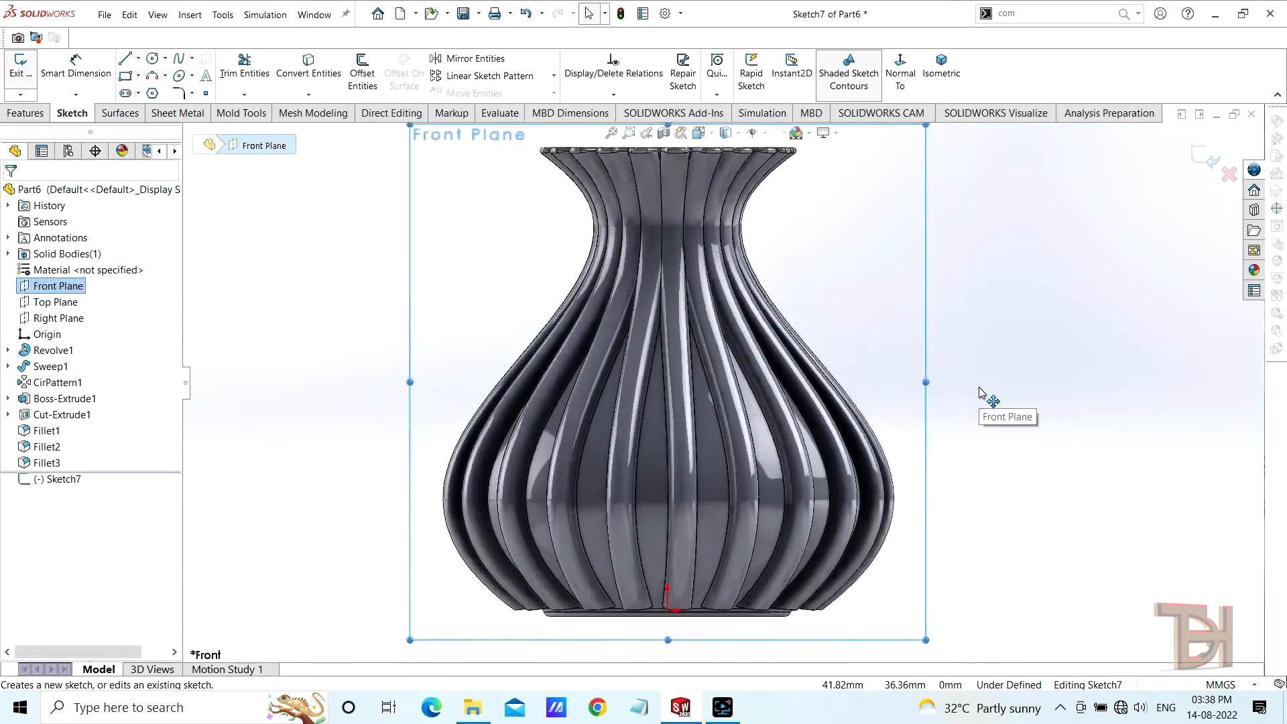
pyautogui.click(126, 60)
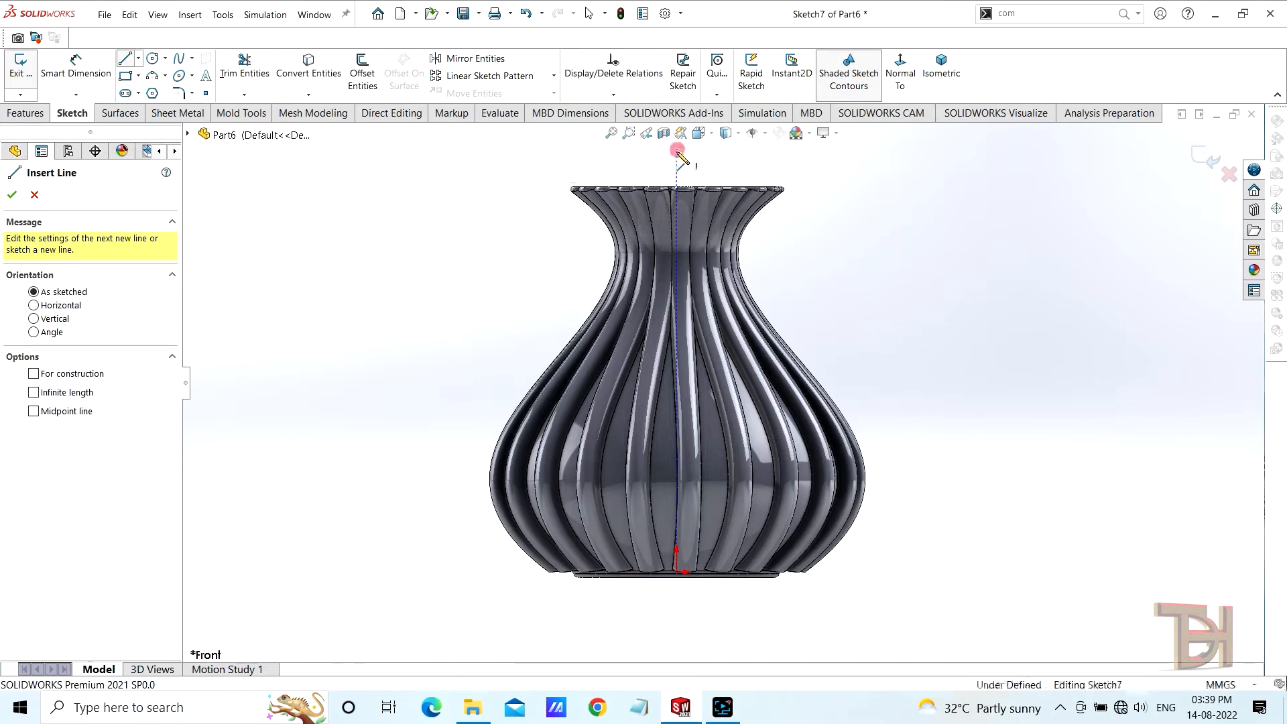
pyautogui.click(678, 156)
pyautogui.scroll(-3, 685, 533)
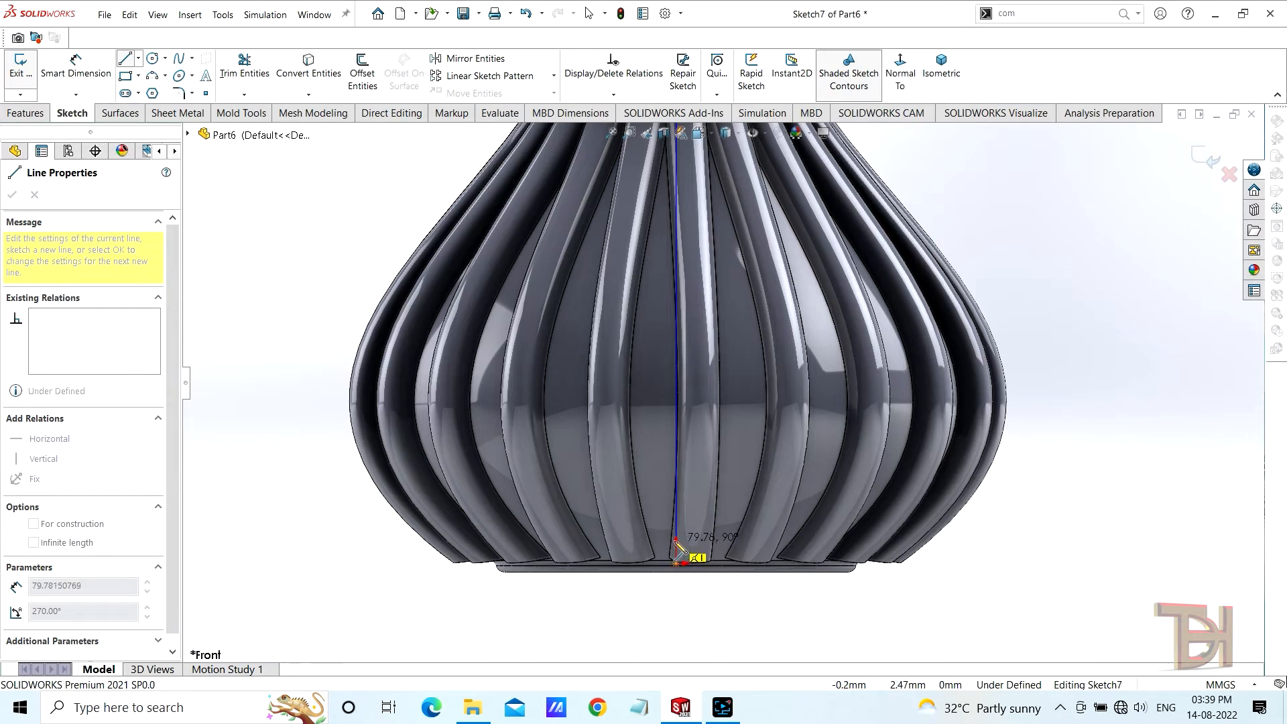
pyautogui.click(676, 542)
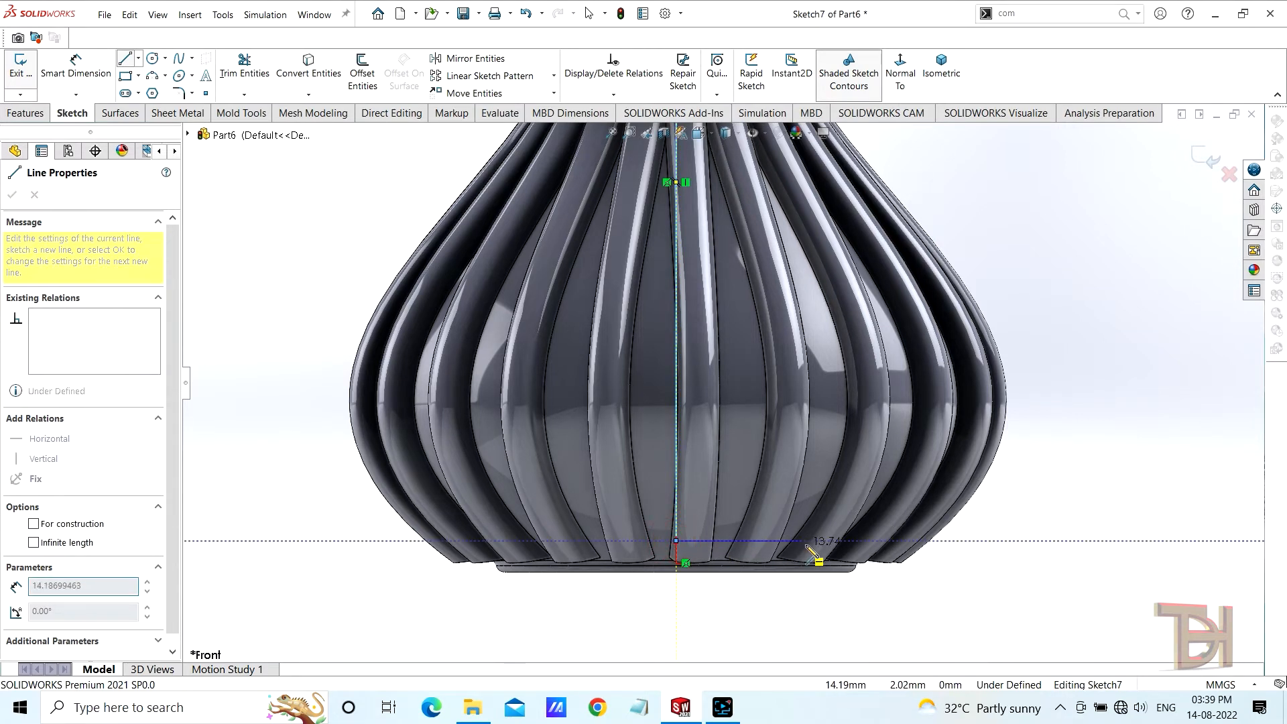
# Step: Draw a horizontal line outward from the axis line's lower end, staying within the radius of the foot ring
pyautogui.click(841, 541)
pyautogui.rightClick(1029, 525)
pyautogui.click(1076, 537)
# Step: Draw a spline from the horizontal line's outer end through the belly and the neck up to the rim, inside the vase's outline
pyautogui.scroll(-2, 1066, 330)
pyautogui.scroll(2, 965, 366)
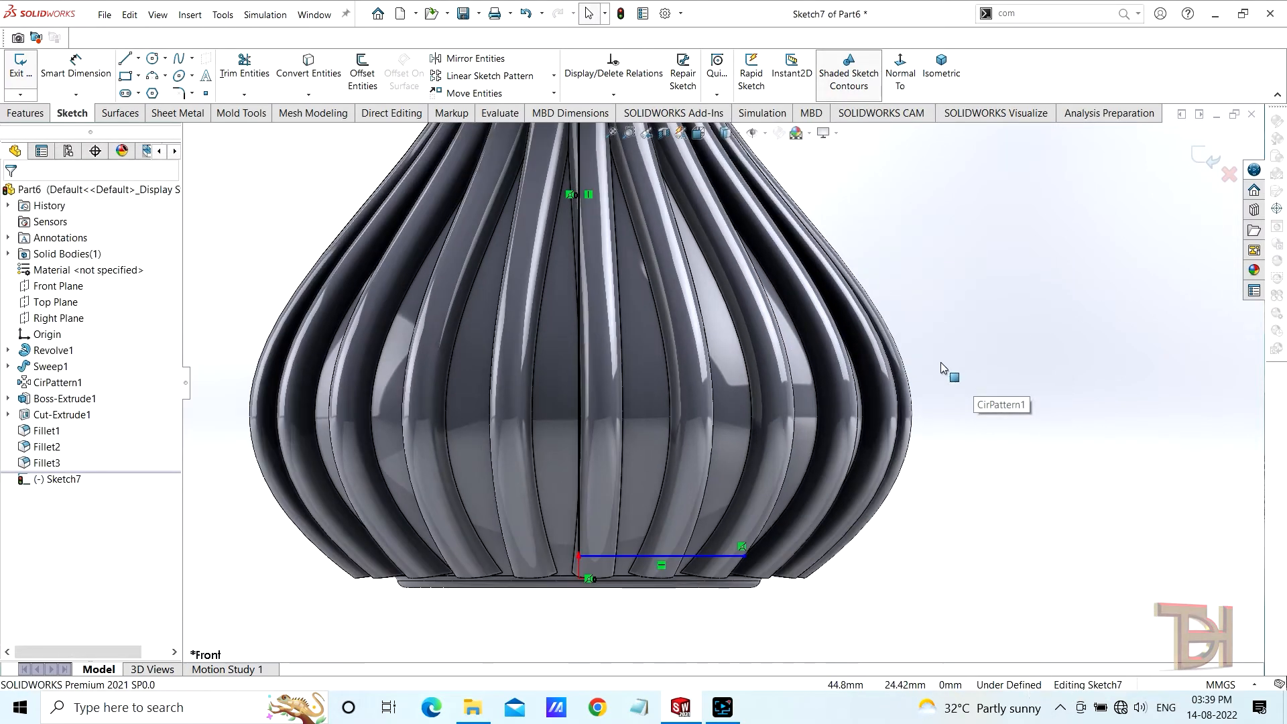
pyautogui.scroll(1, 720, 380)
pyautogui.scroll(-2, 862, 467)
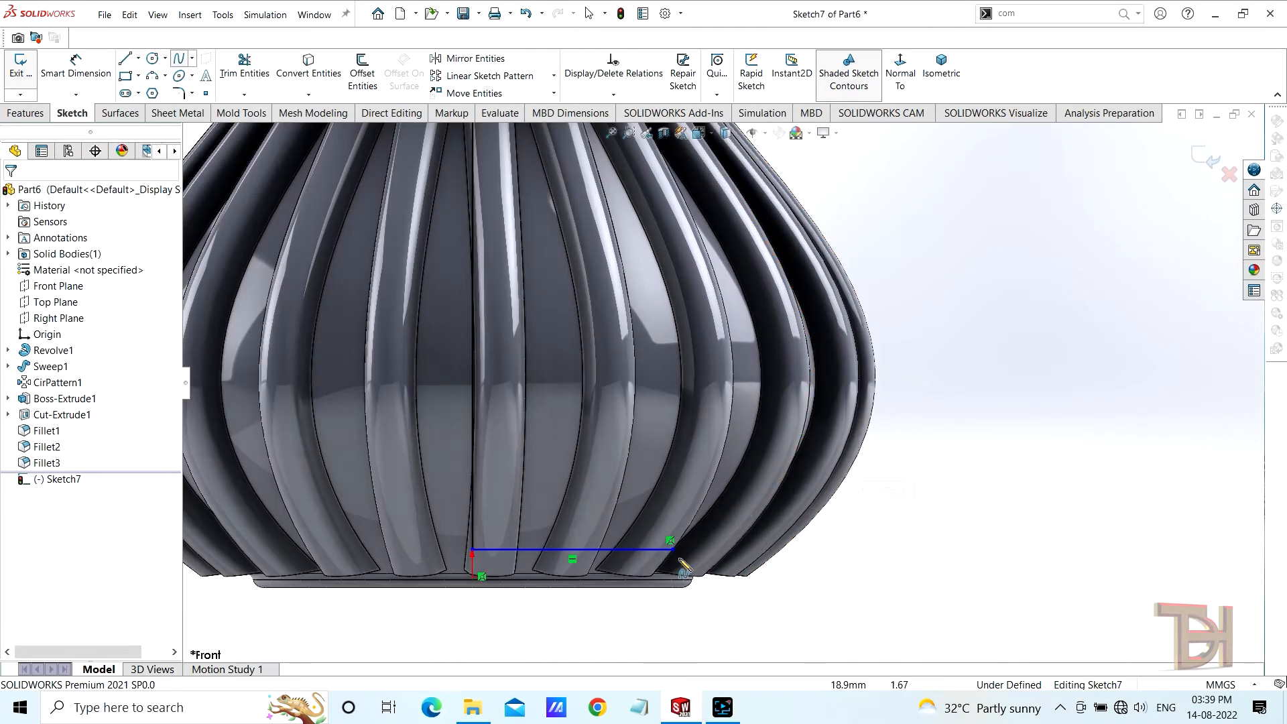
pyautogui.click(672, 550)
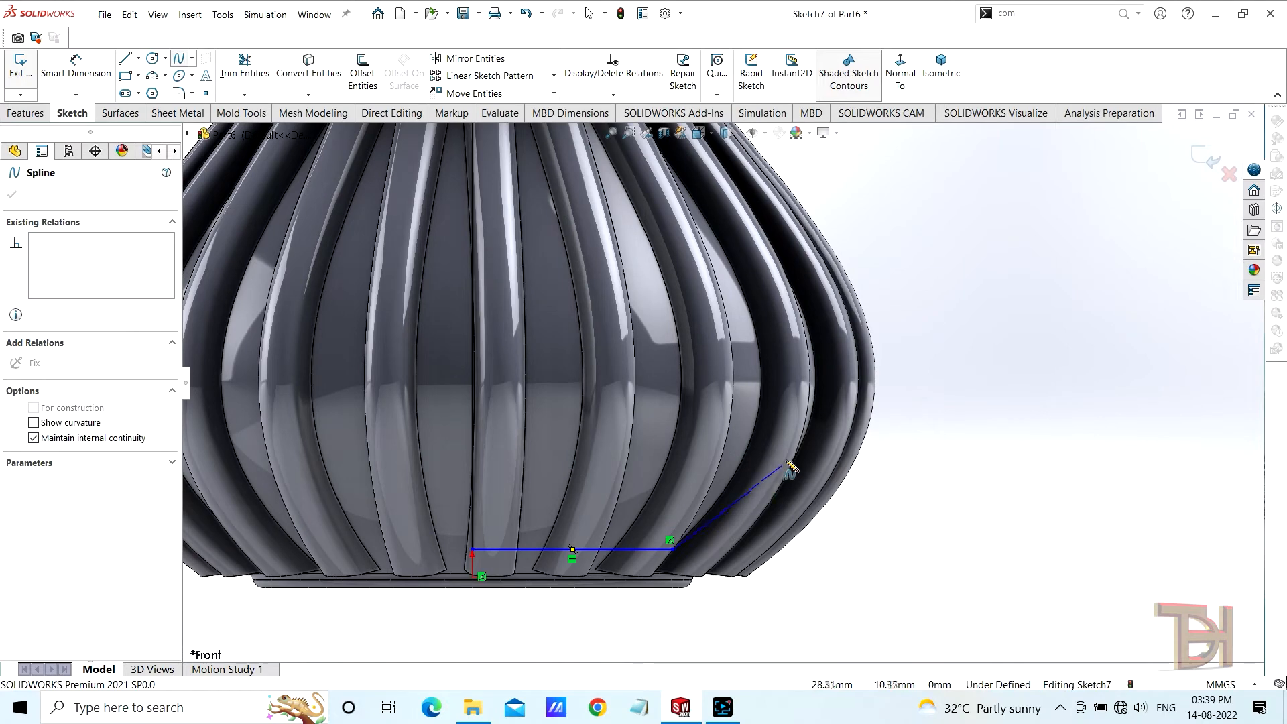
pyautogui.click(788, 395)
pyautogui.scroll(5, 784, 392)
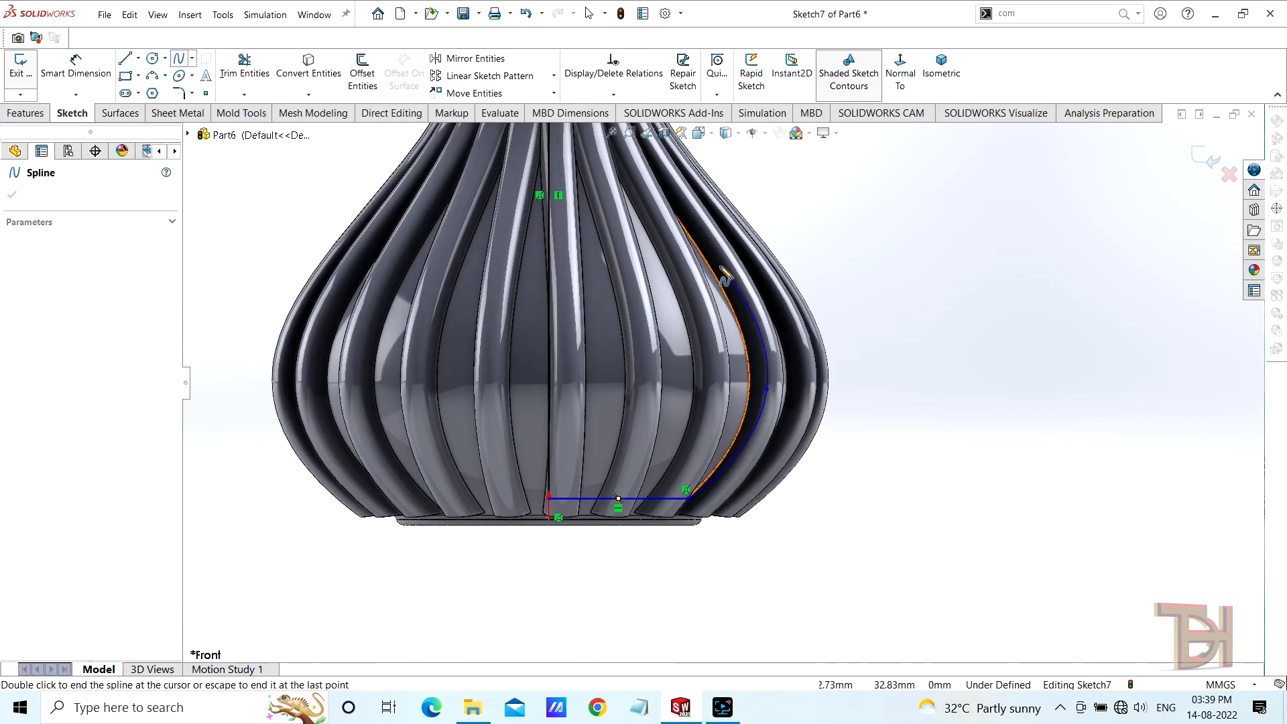
pyautogui.scroll(-4, 681, 252)
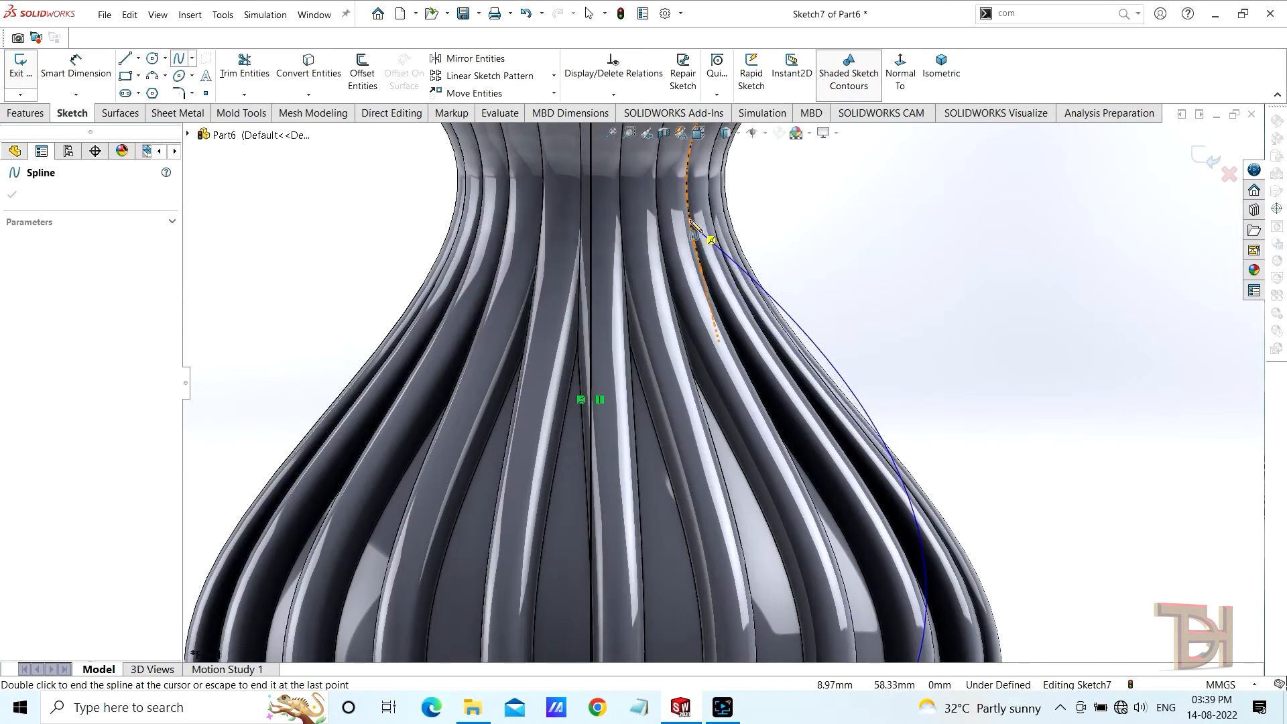
pyautogui.click(682, 216)
pyautogui.scroll(4, 704, 215)
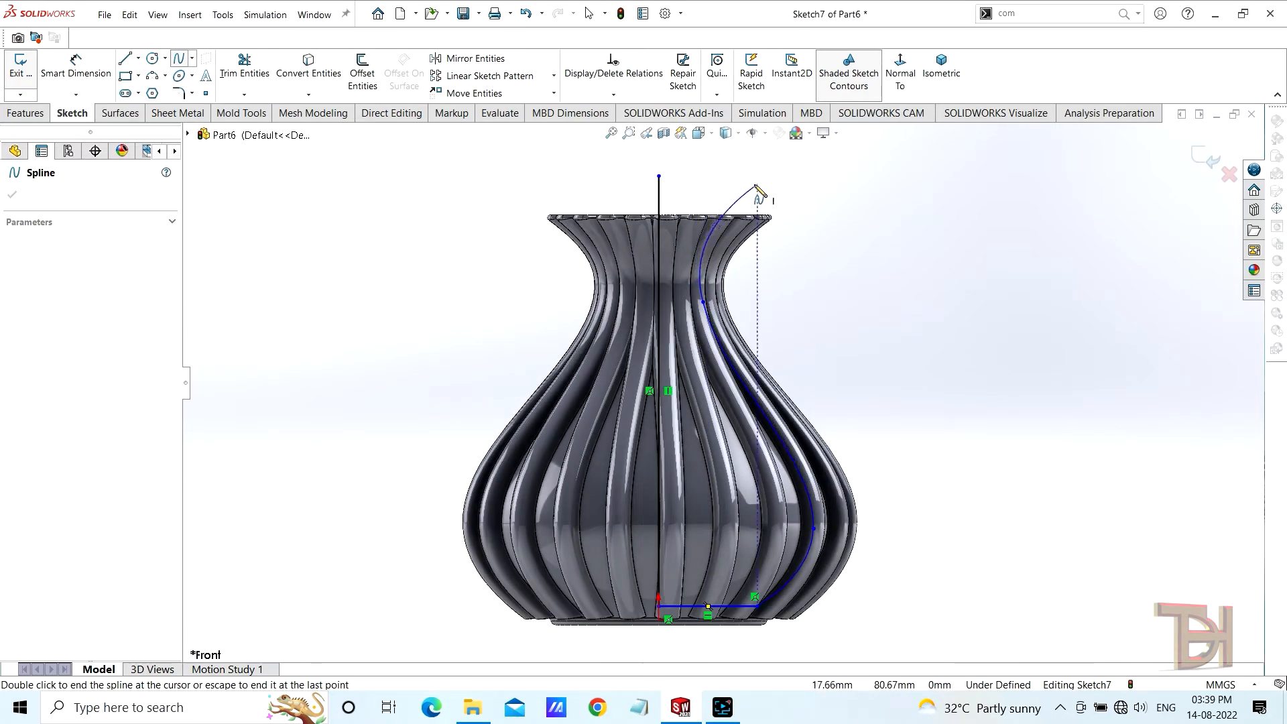
pyautogui.scroll(-4, 744, 216)
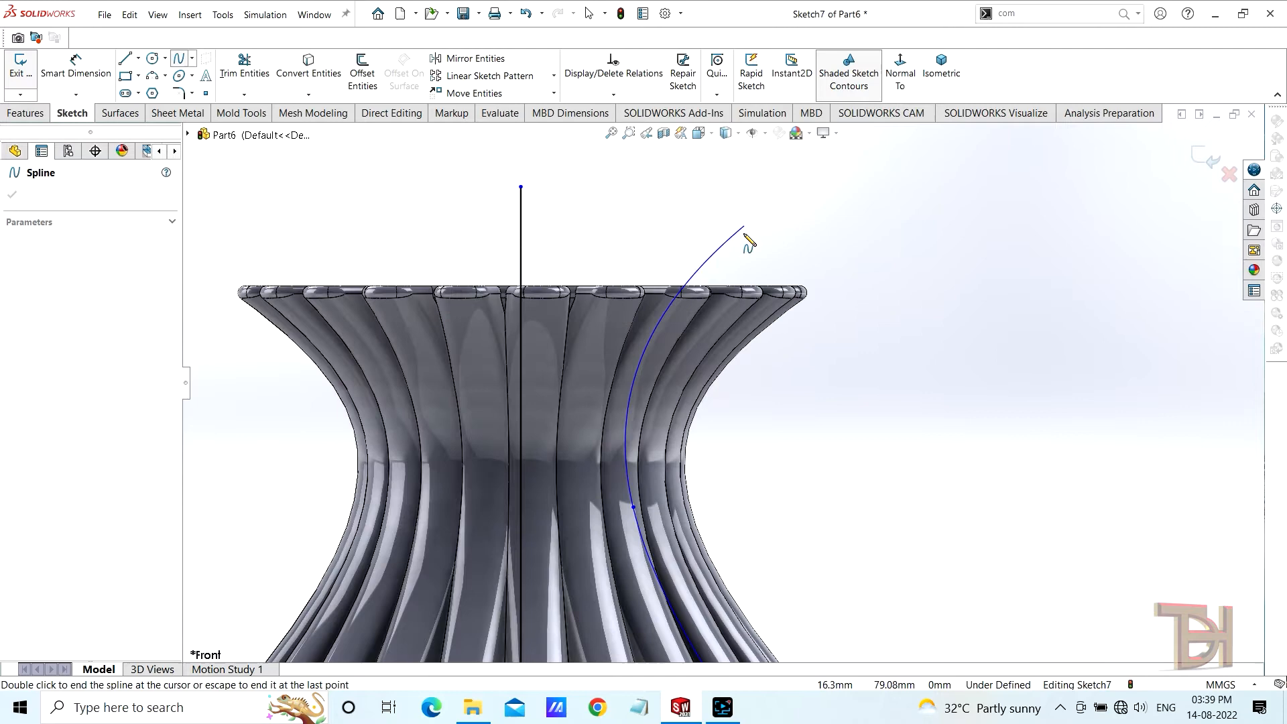
pyautogui.click(747, 286)
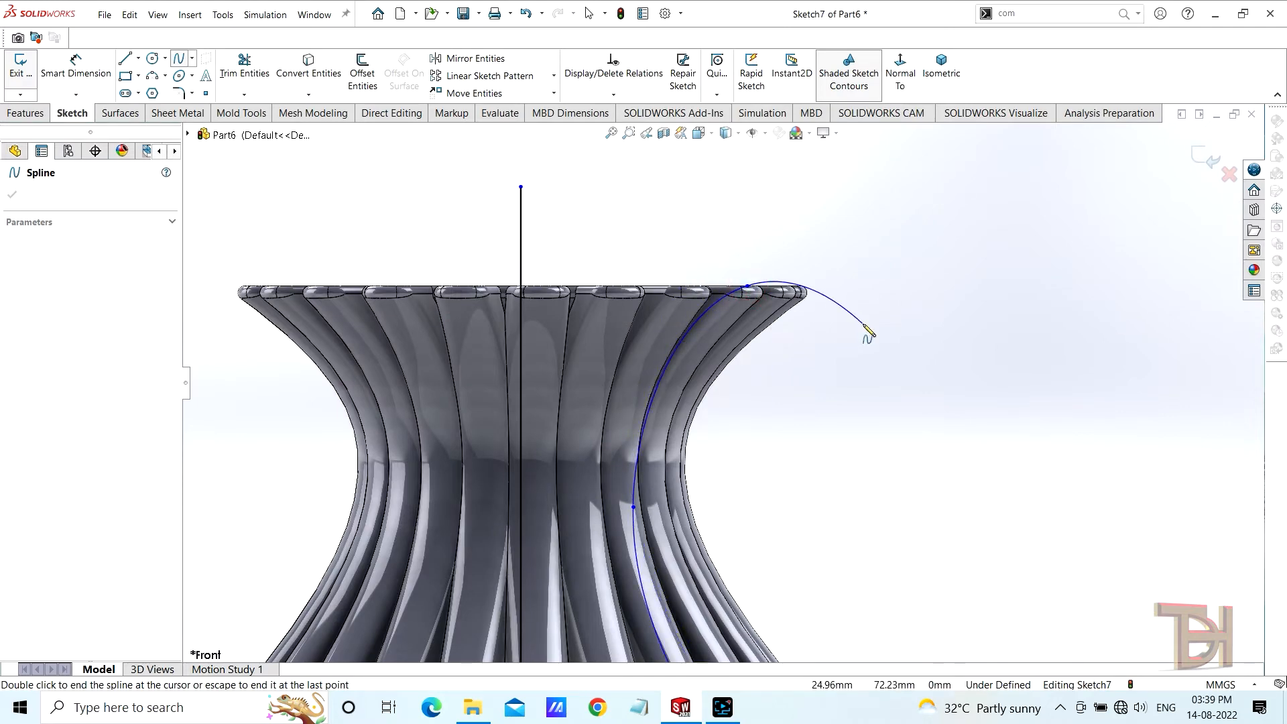
pyautogui.rightClick(863, 324)
pyautogui.click(912, 331)
# Step: Remove the coincident relation from the spline's upper end point and move the point inward to about 15.2 mm from the axis
pyautogui.moveTo(819, 337); pyautogui.dragTo(769, 271, button='middle')
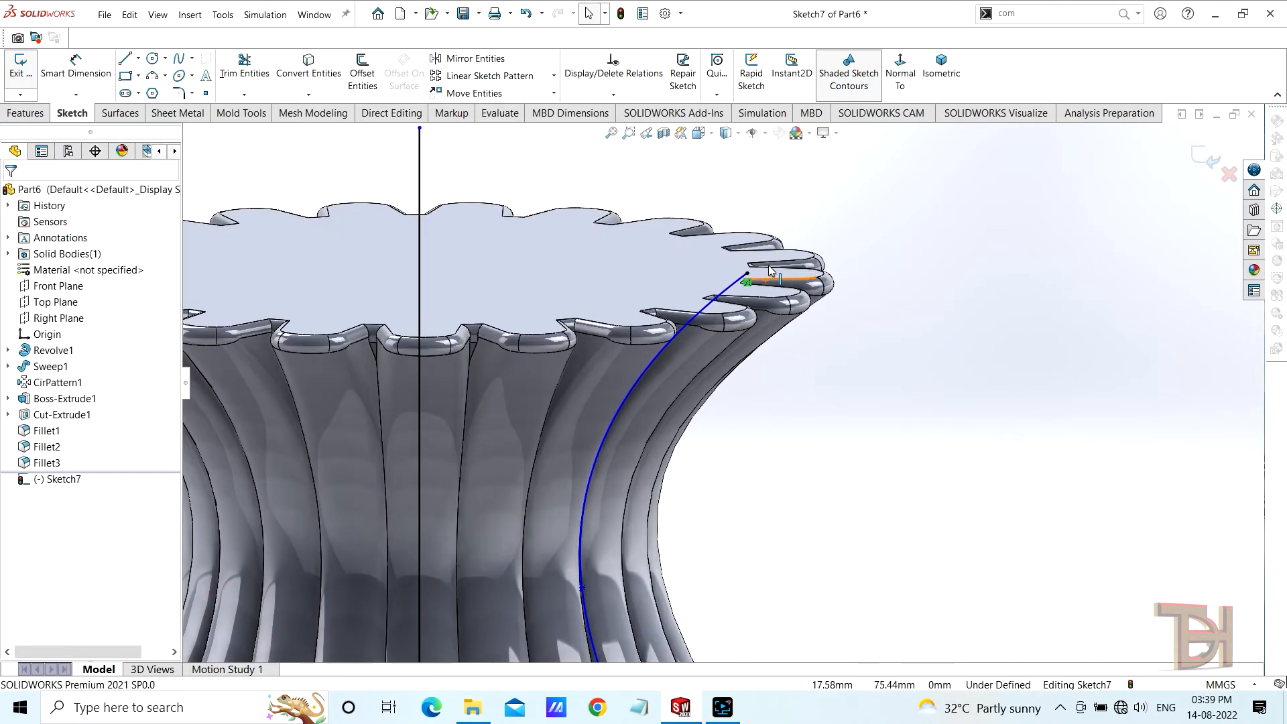
pyautogui.moveTo(747, 280); pyautogui.dragTo(722, 272)
pyautogui.click(751, 283)
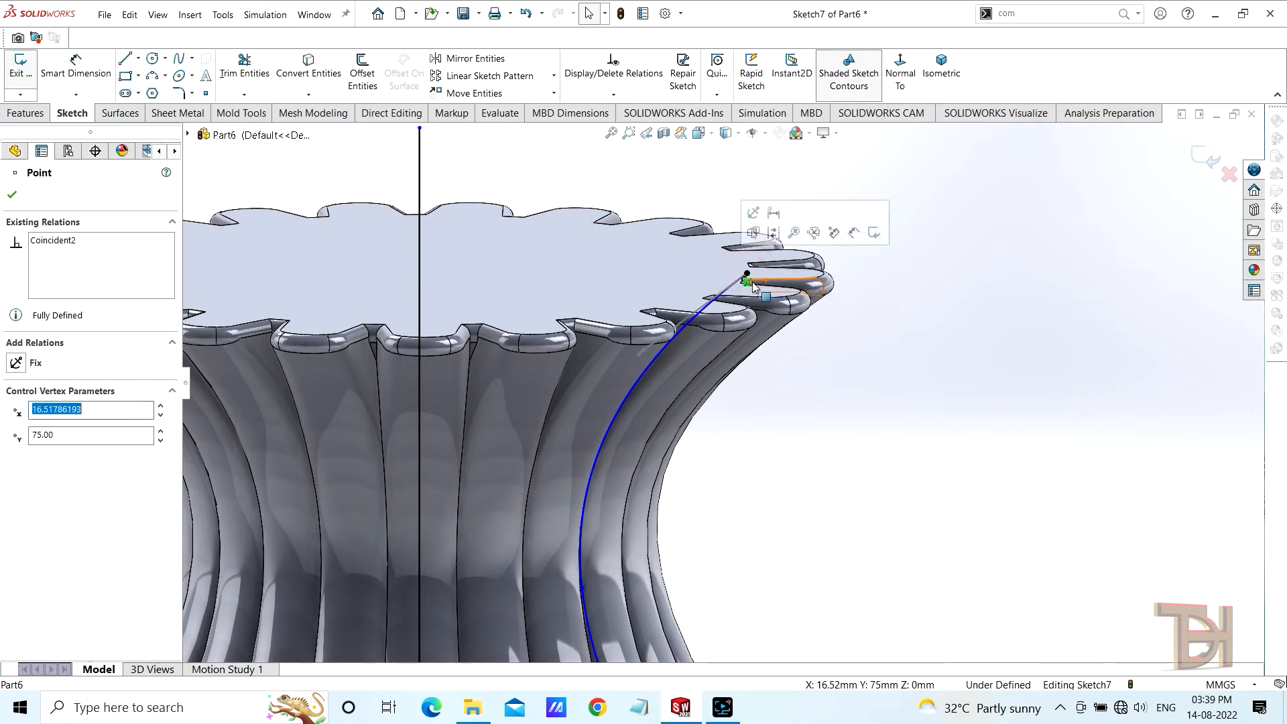
pyautogui.rightClick(750, 283)
pyautogui.click(795, 464)
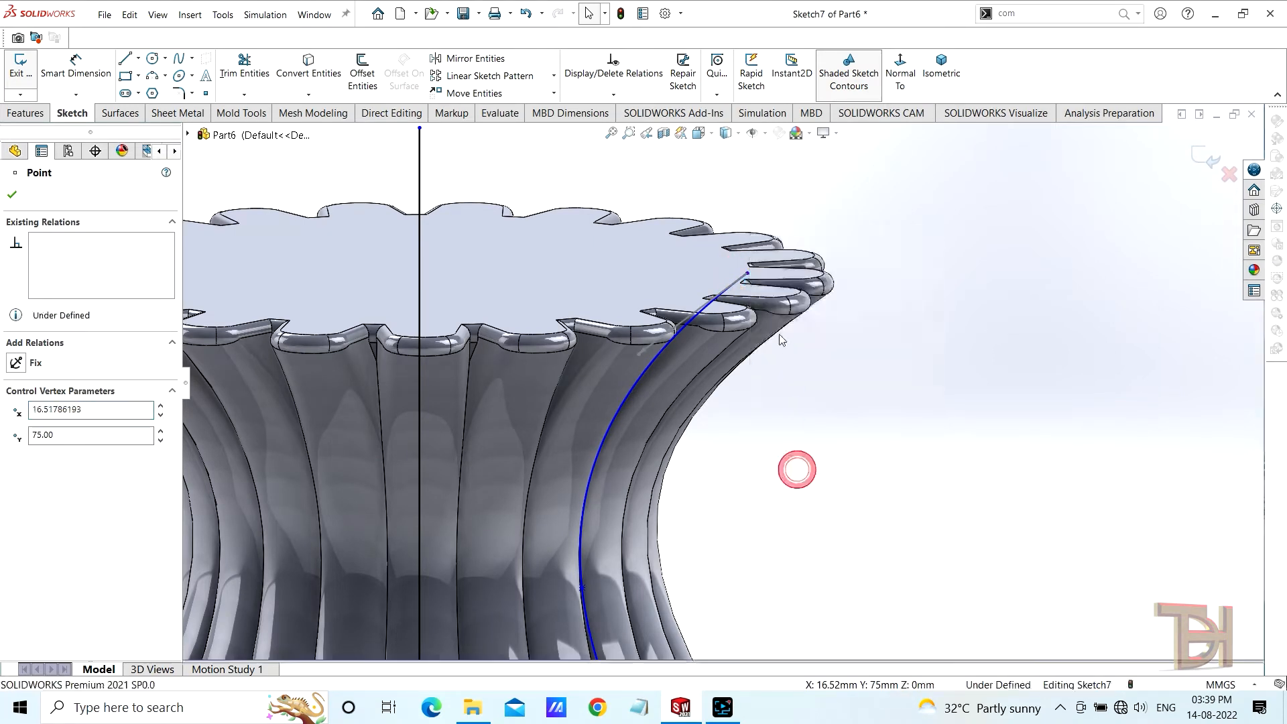
pyautogui.moveTo(746, 276); pyautogui.dragTo(721, 273)
pyautogui.press('z')
pyautogui.press('z')
# Step: Close the profile above the rim with a vertical line from the spline's end and a horizontal line about 15.2 mm long to the axis line
pyautogui.click(125, 61)
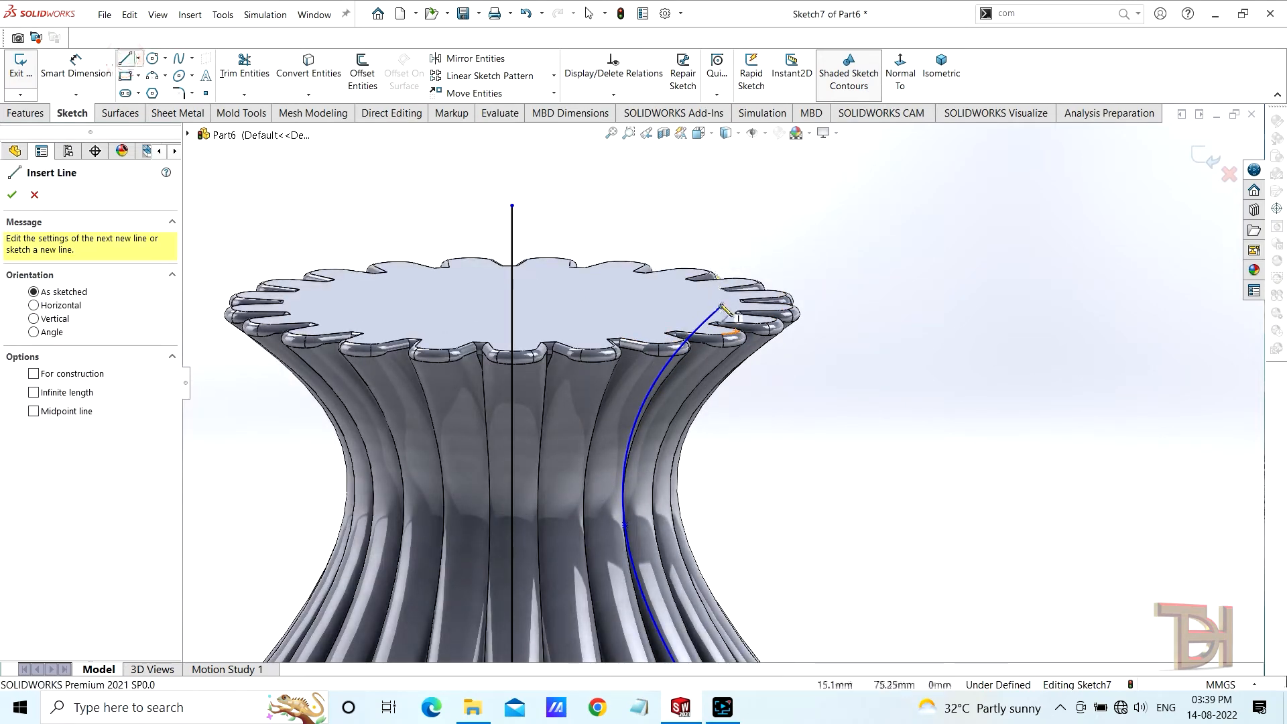
pyautogui.click(721, 307)
pyautogui.click(721, 207)
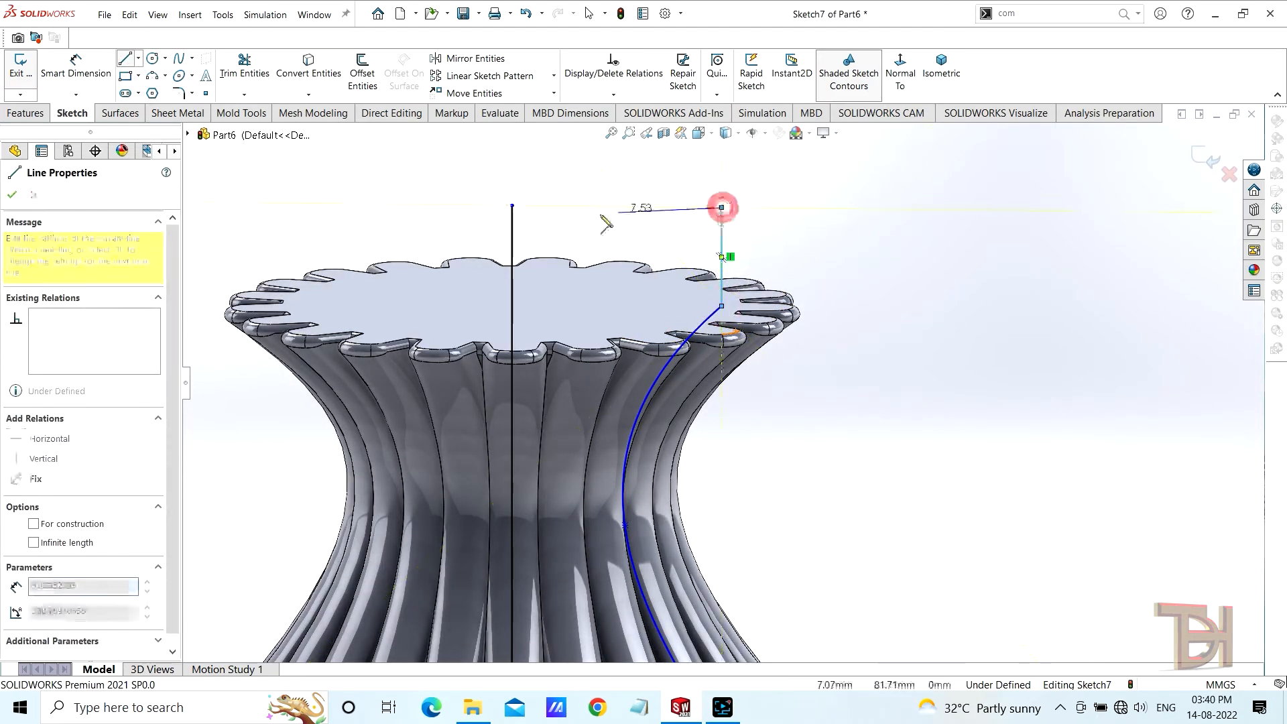
pyautogui.click(511, 205)
pyautogui.press('Escape')
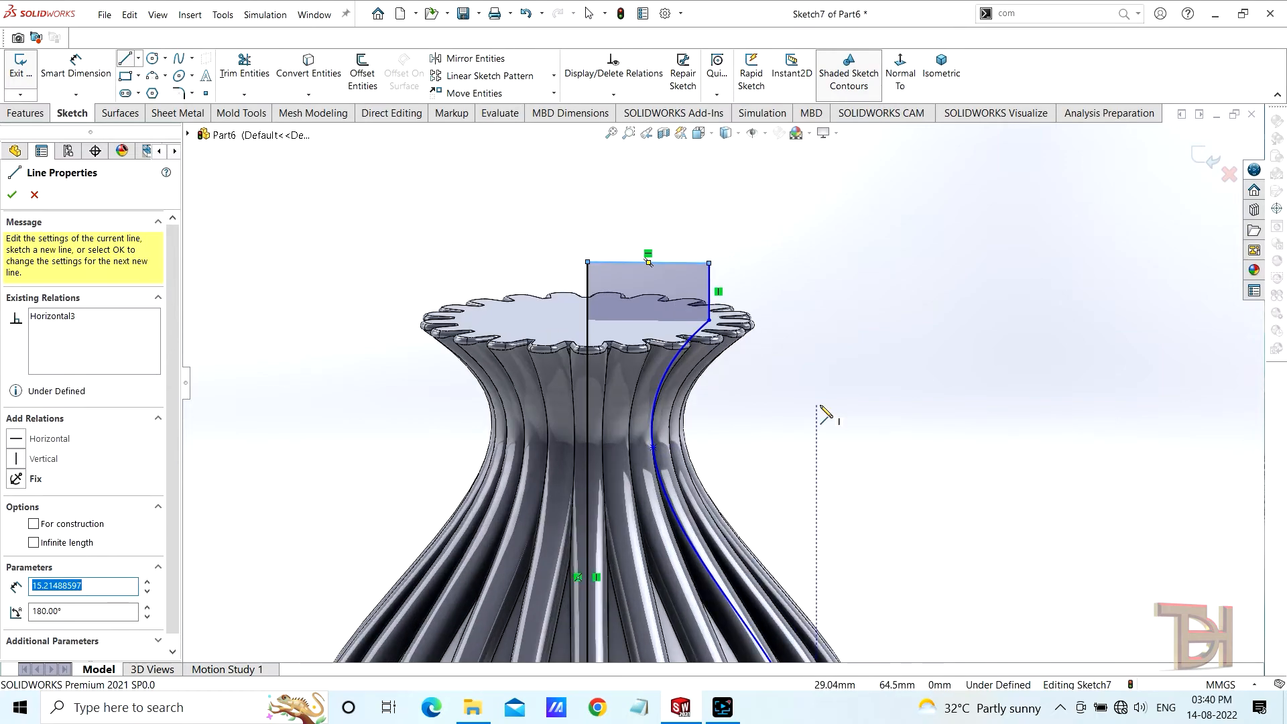
pyautogui.press('Escape')
# Step: Reshape the spline's belly by moving its middle control point to about X 29.18 mm, Y 24.62 mm
pyautogui.scroll(3, 726, 423)
pyautogui.scroll(-2, 776, 414)
pyautogui.scroll(-4, 776, 414)
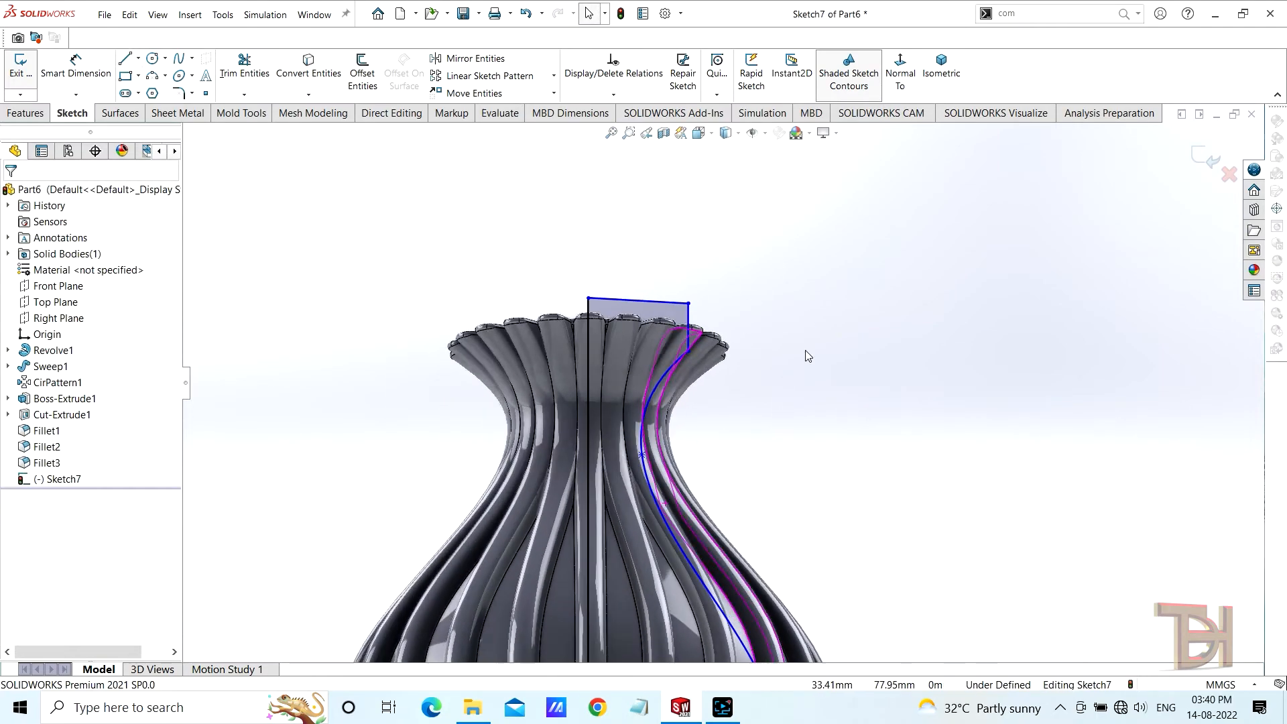
pyautogui.scroll(6, 726, 521)
pyautogui.scroll(3, 726, 521)
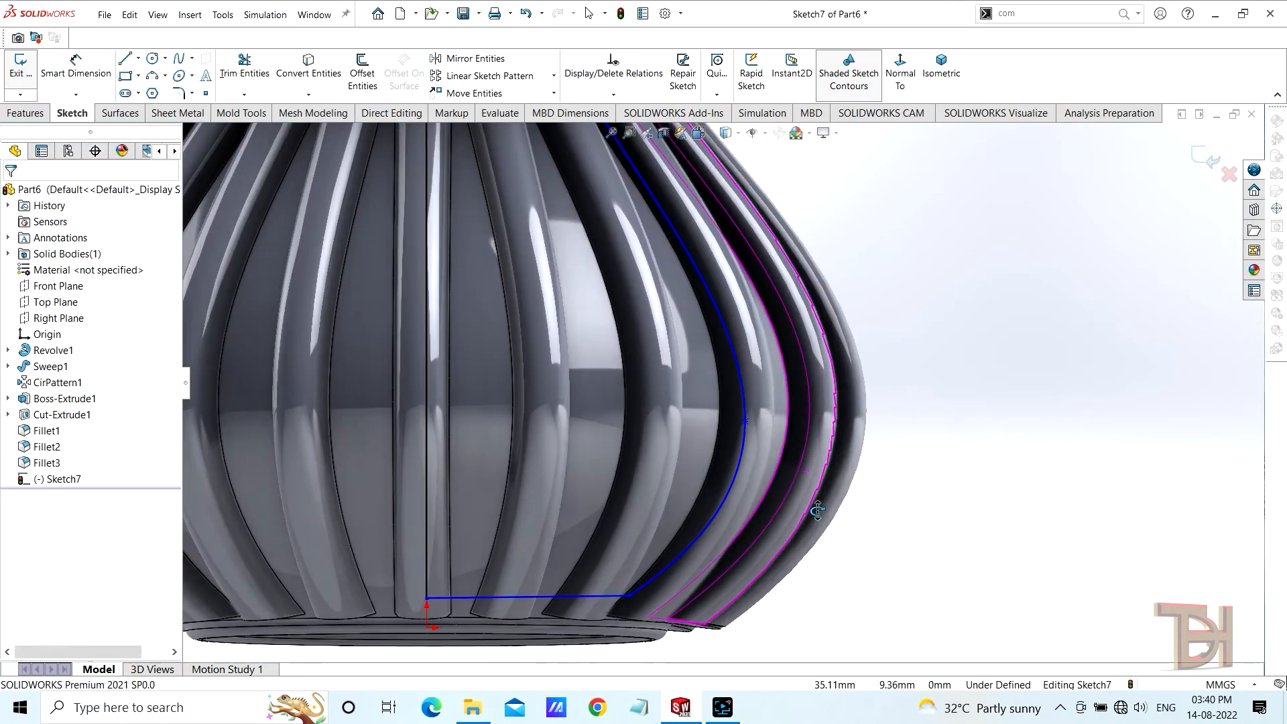
pyautogui.click(740, 417)
pyautogui.moveTo(740, 417); pyautogui.dragTo(750, 327)
pyautogui.scroll(-2, 939, 517)
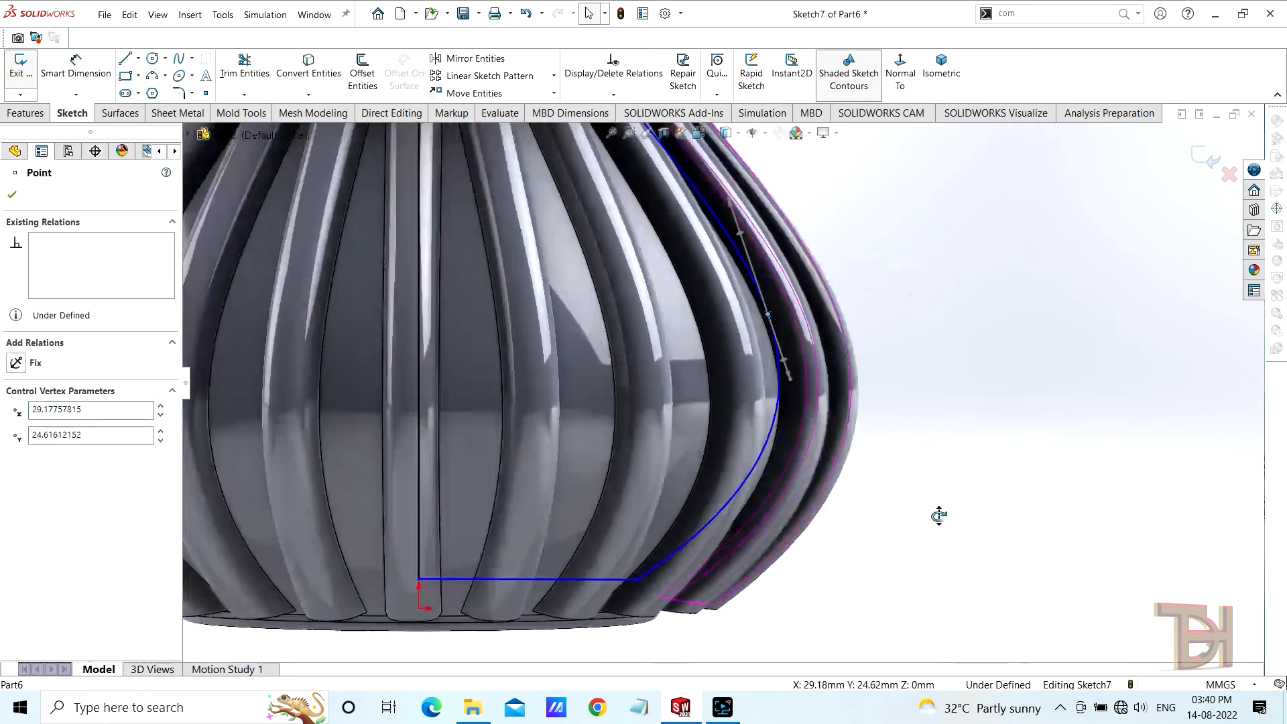
# Step: Hollow the vase with a 360-degree Revolved Cut of the inner profile about the sketch's vertical axis line
pyautogui.moveTo(939, 517); pyautogui.dragTo(816, 551, button='middle')
pyautogui.scroll(6, 838, 520)
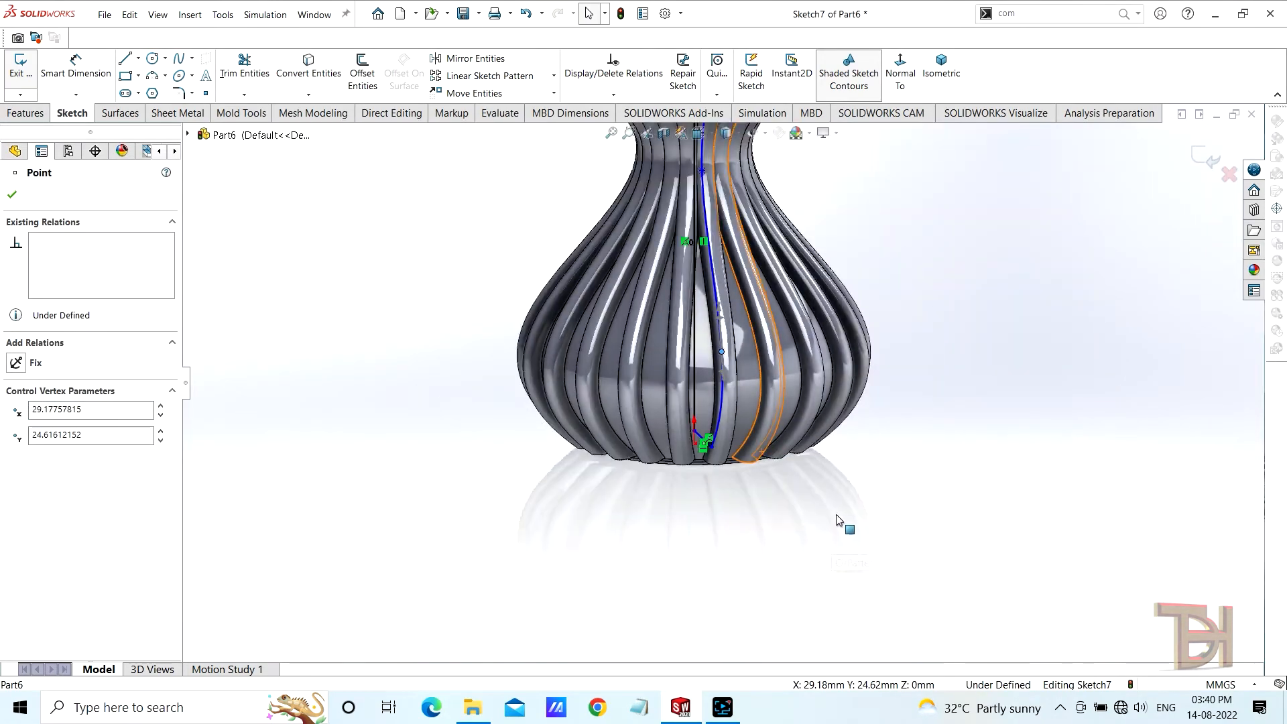
pyautogui.scroll(-3, 750, 285)
pyautogui.moveTo(753, 293)
pyautogui.mouseDown(button='middle')
pyautogui.moveTo(853, 368)
pyautogui.moveTo(892, 372)
pyautogui.mouseUp(button='middle')
pyautogui.scroll(-3, 614, 363)
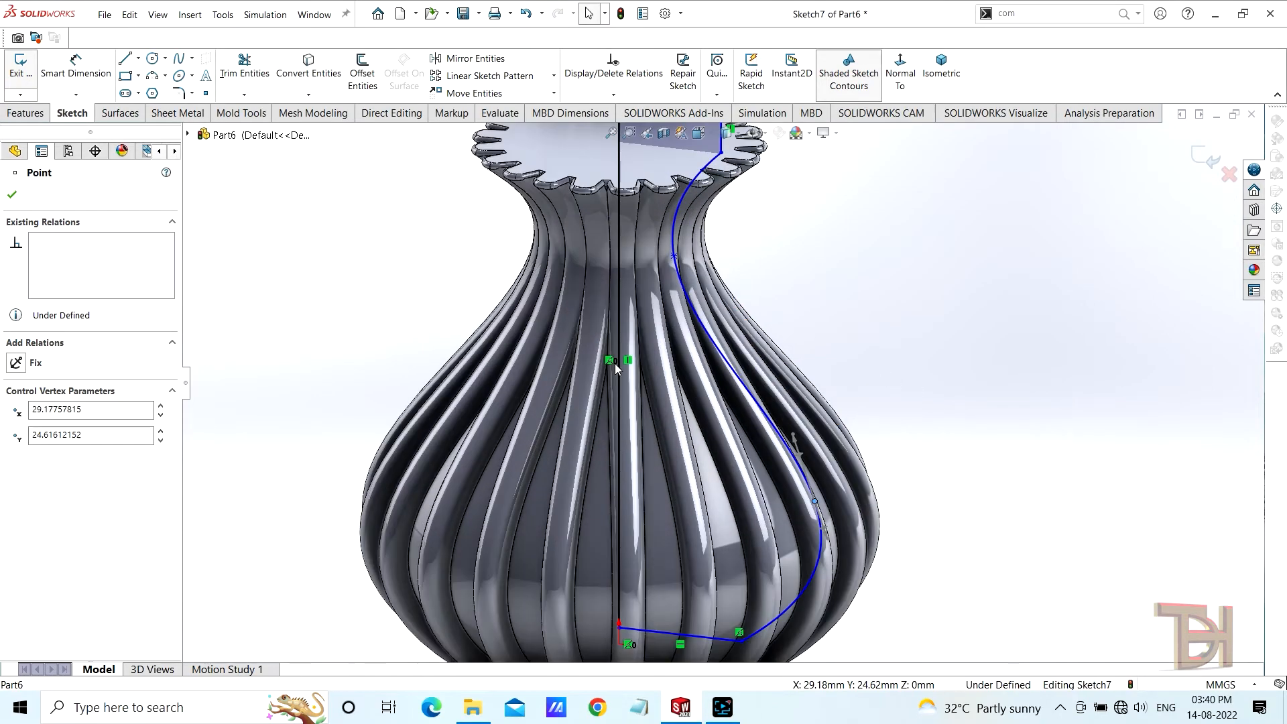
pyautogui.click(27, 113)
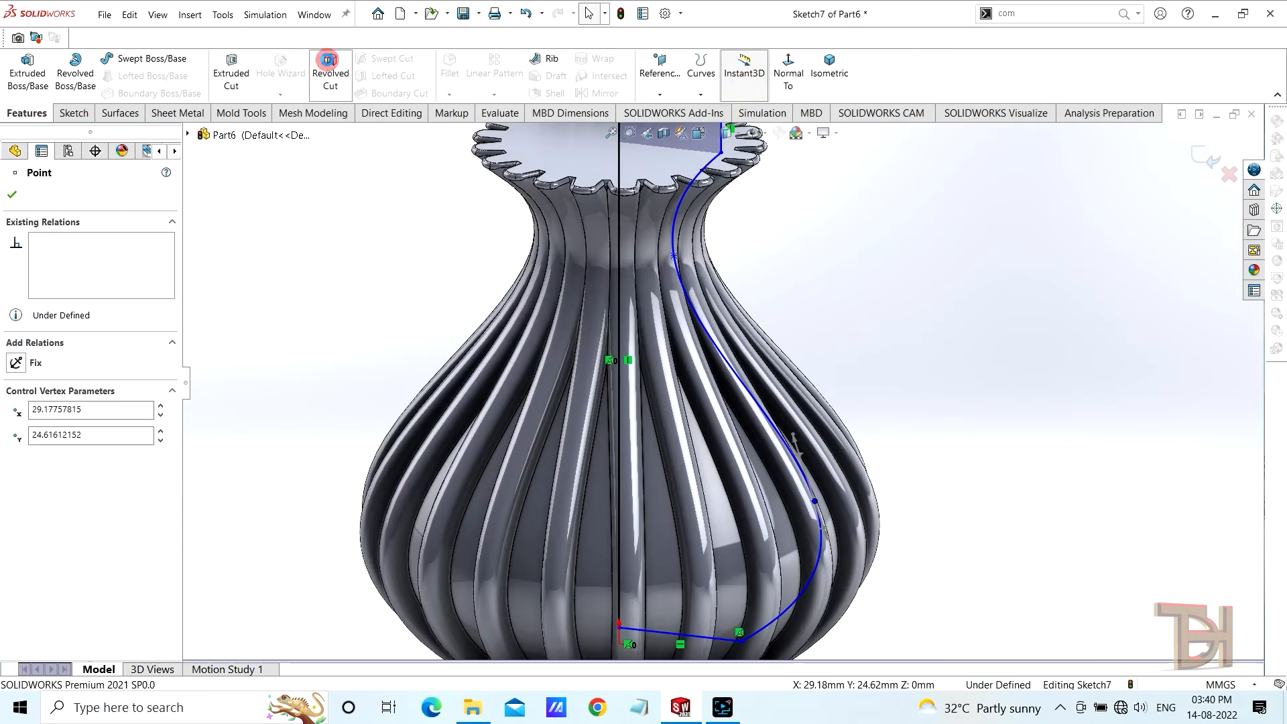
pyautogui.click(331, 74)
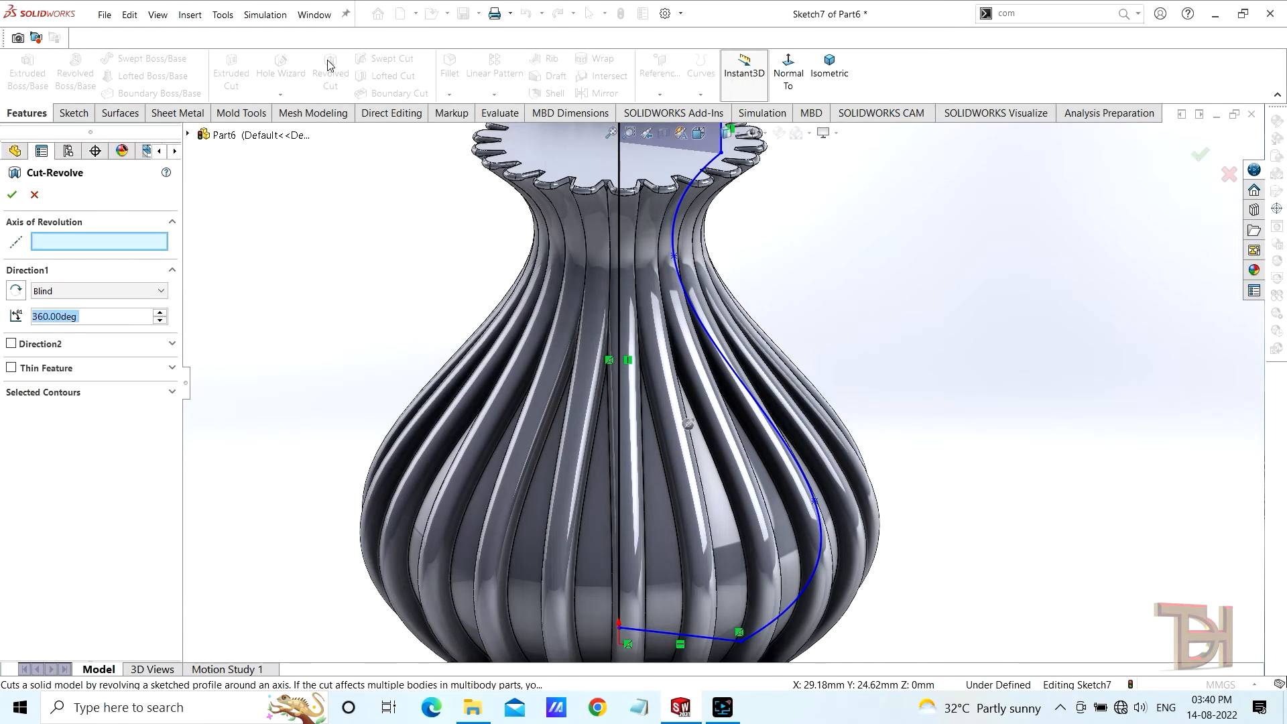
pyautogui.click(619, 165)
pyautogui.scroll(1, 638, 371)
pyautogui.moveTo(638, 371)
pyautogui.mouseDown(button='middle')
pyautogui.moveTo(511, 330)
pyautogui.moveTo(460, 339)
pyautogui.moveTo(654, 373)
pyautogui.mouseUp(button='middle')
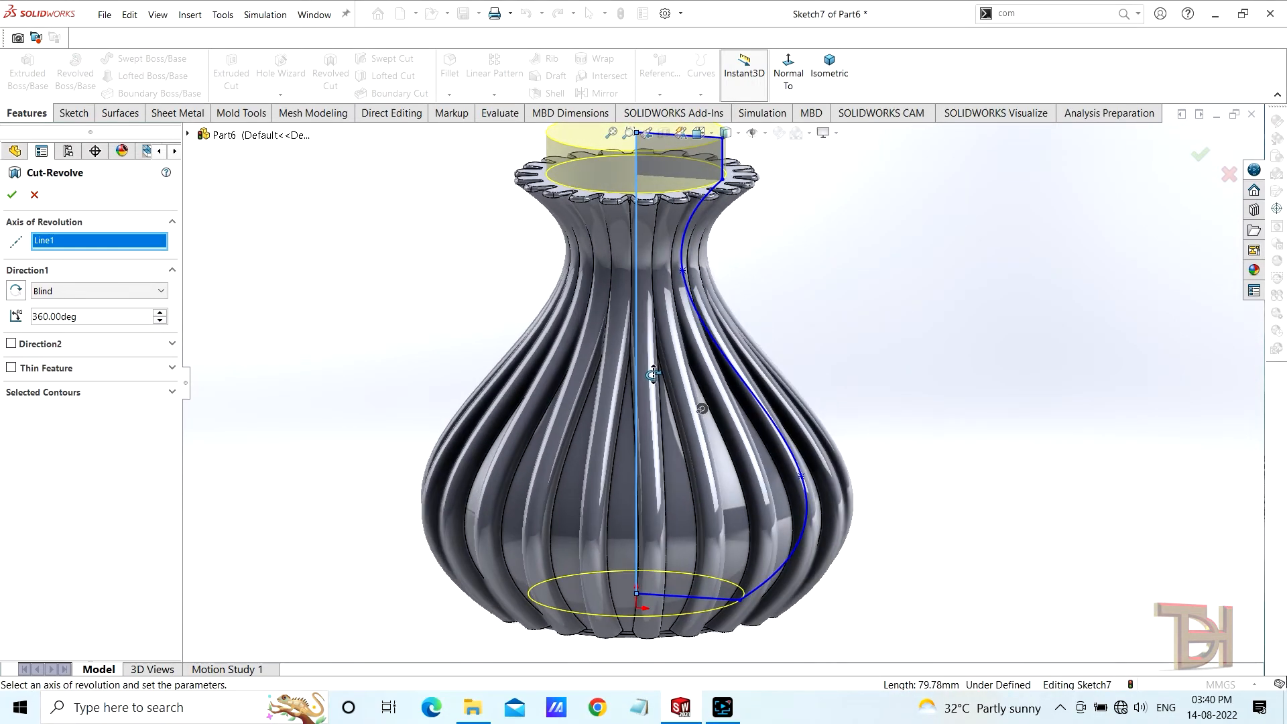
pyautogui.scroll(1, 682, 363)
pyautogui.moveTo(843, 409); pyautogui.dragTo(861, 428, button='middle')
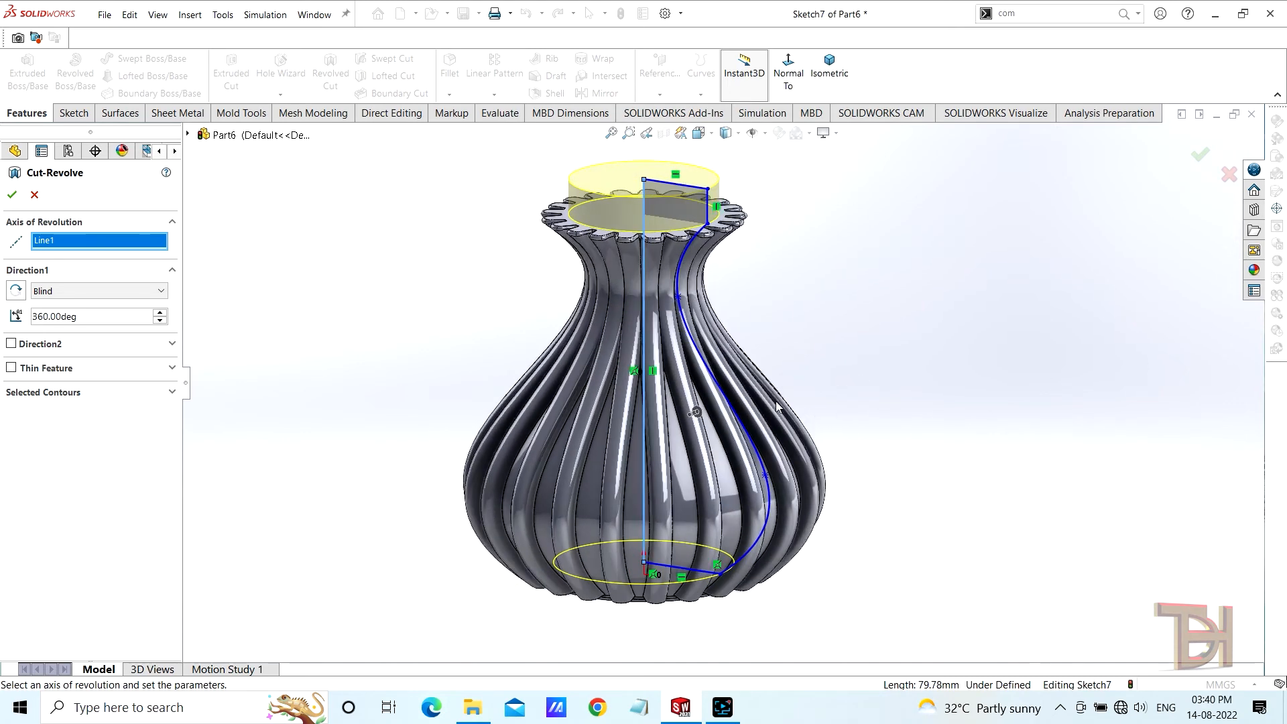
pyautogui.click(13, 194)
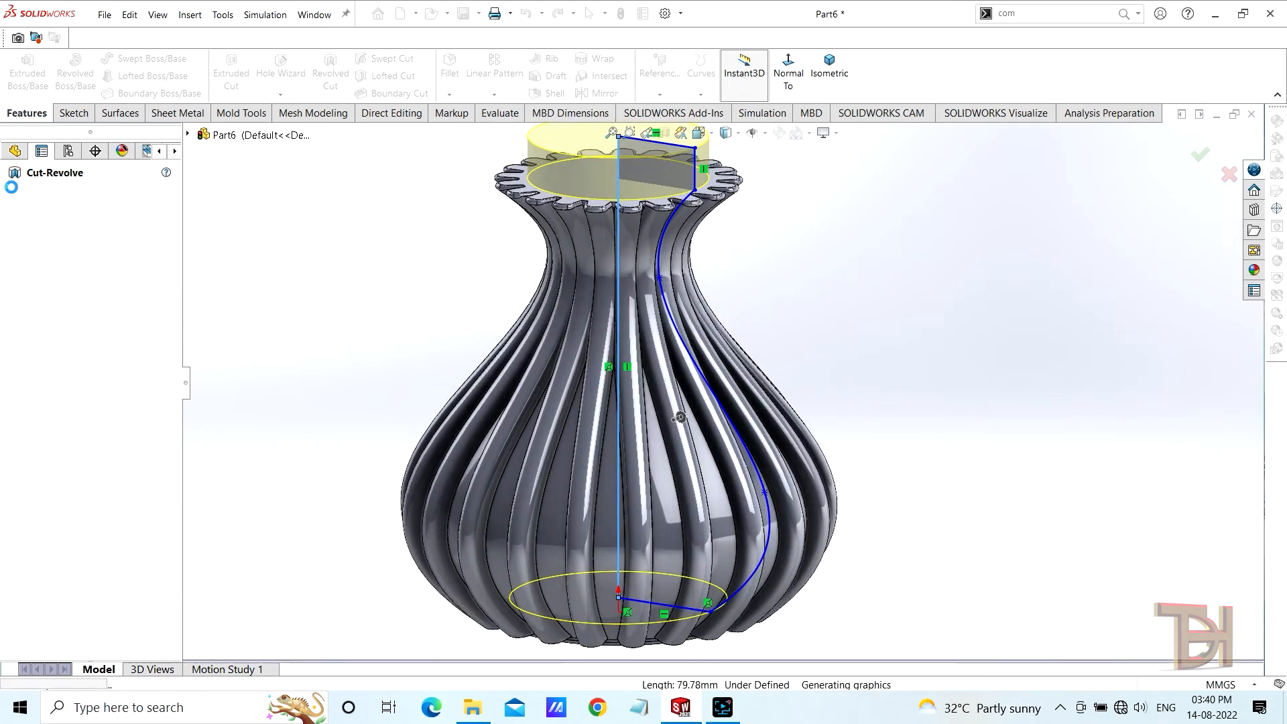
# Step: Inspect the vase's rim and hollowed interior from several angles
pyautogui.click(896, 448)
pyautogui.moveTo(879, 470); pyautogui.dragTo(891, 510, button='middle')
pyautogui.scroll(-5, 663, 284)
pyautogui.moveTo(764, 380); pyautogui.dragTo(865, 522, button='middle')
pyautogui.scroll(4, 922, 492)
pyautogui.scroll(-1, 865, 522)
pyautogui.moveTo(888, 396); pyautogui.dragTo(893, 427, button='middle')
# Step: Start a Flex feature and select the vase's solid body as the body to deform
pyautogui.click(1032, 20)
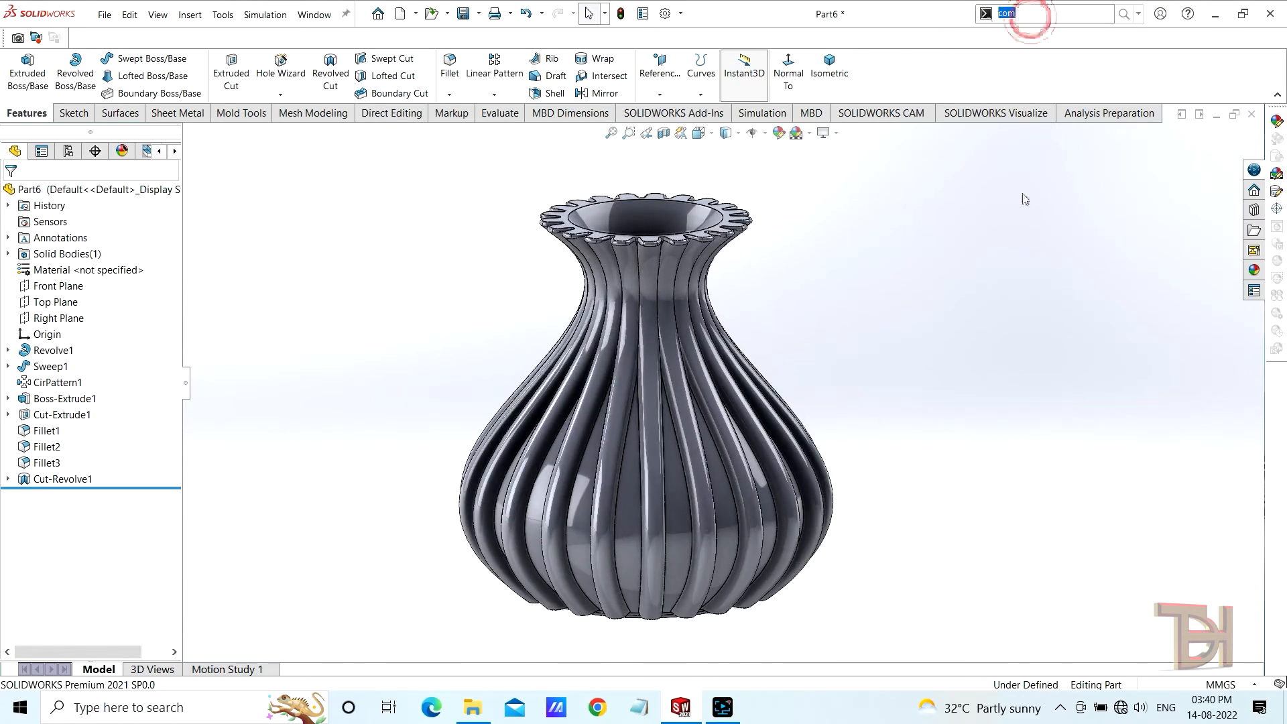
pyautogui.write('f')
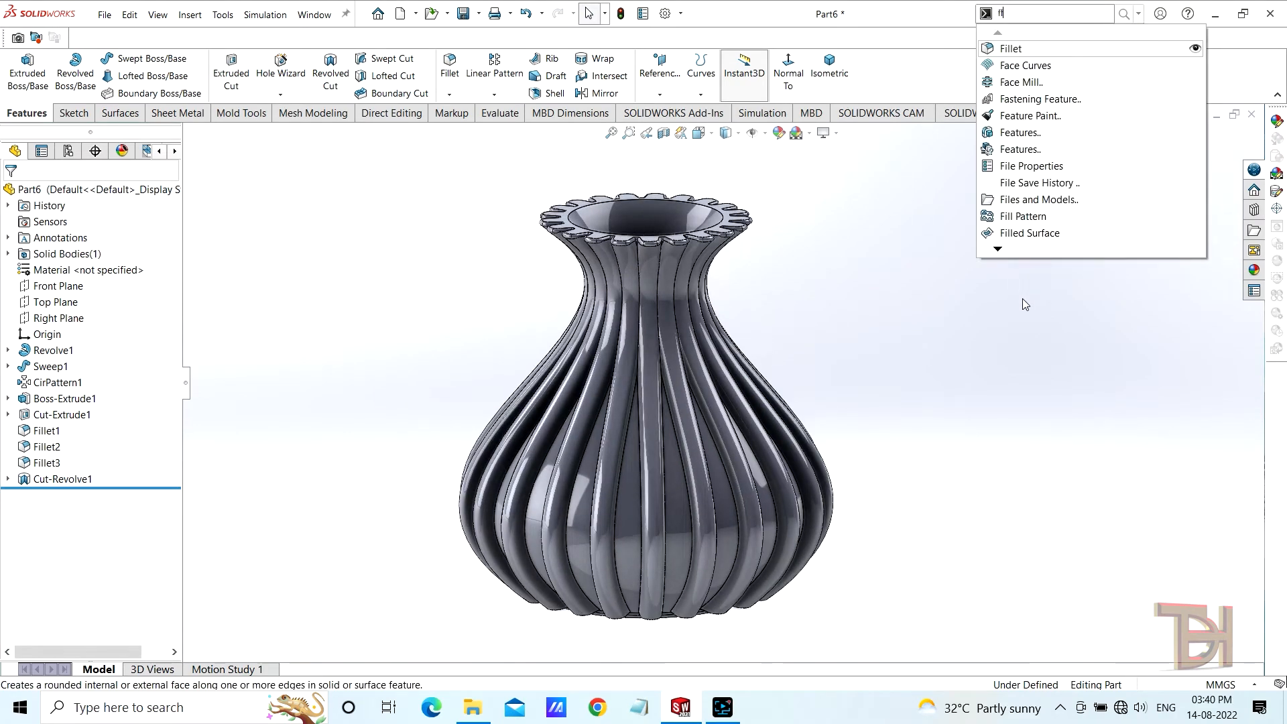
pyautogui.write('l')
pyautogui.press('Return')
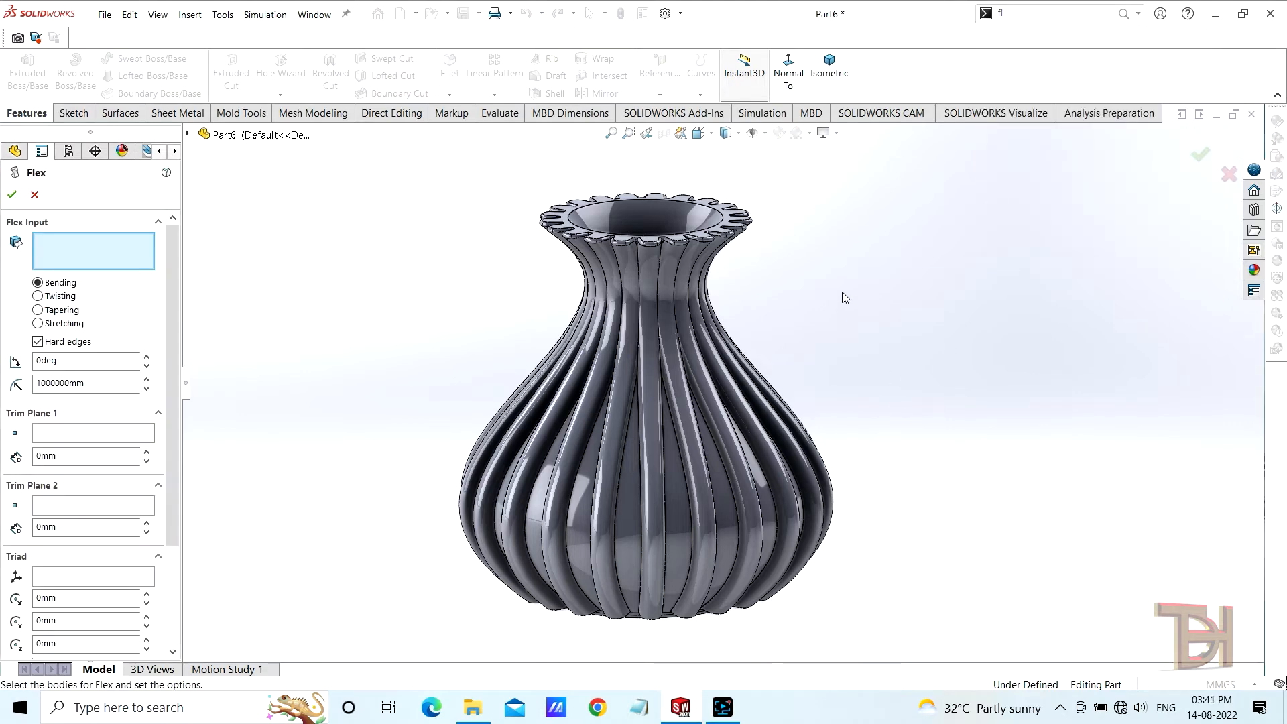
pyautogui.moveTo(842, 293); pyautogui.dragTo(772, 255, button='middle')
pyautogui.scroll(-4, 737, 261)
pyautogui.click(693, 261)
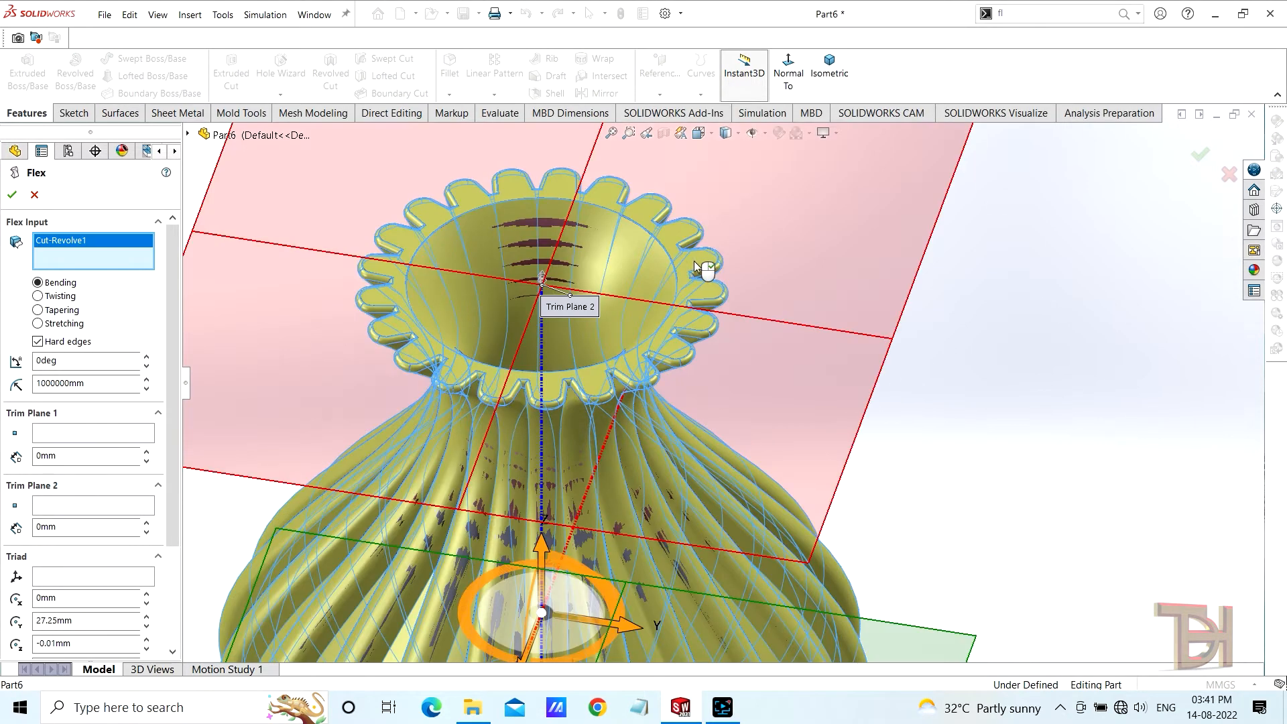
# Step: Set the Flex type to Twisting with a 90-degree angle and create the feature on the vase
pyautogui.scroll(4, 737, 303)
pyautogui.moveTo(839, 369); pyautogui.dragTo(893, 267, button='middle')
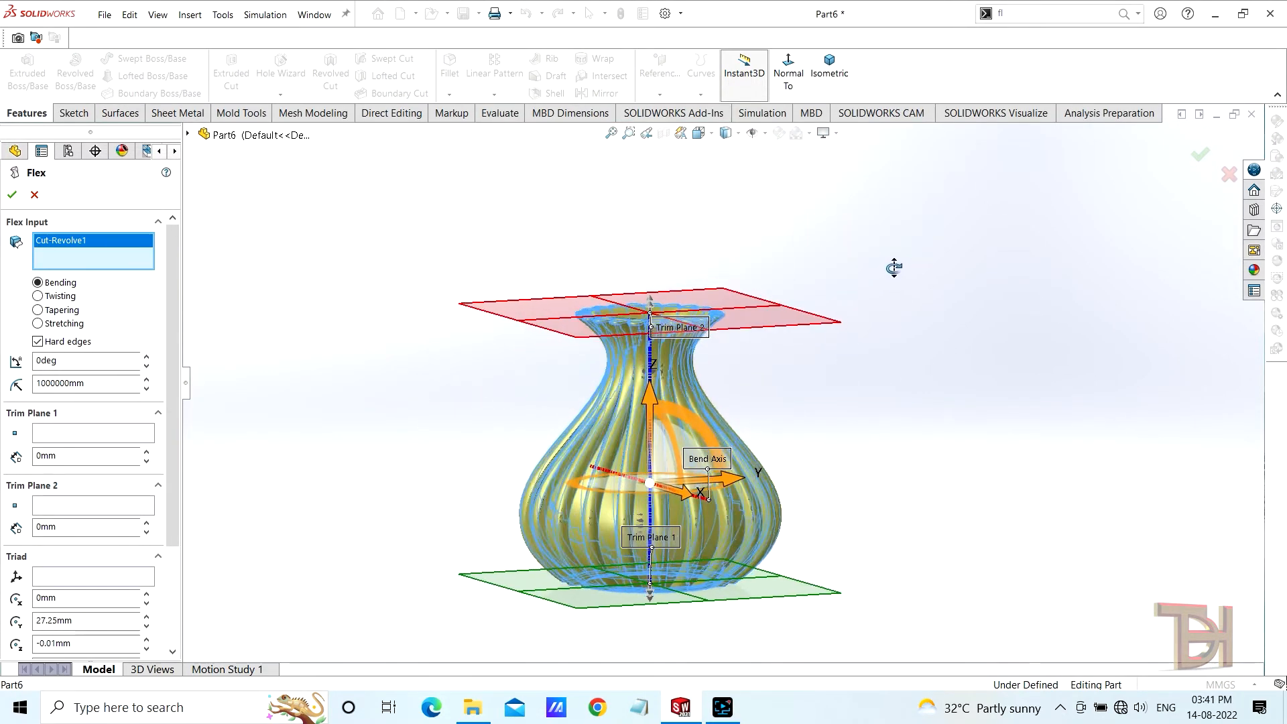
pyautogui.scroll(-2, 679, 482)
pyautogui.scroll(1, 878, 461)
pyautogui.moveTo(880, 460); pyautogui.dragTo(708, 495, button='middle')
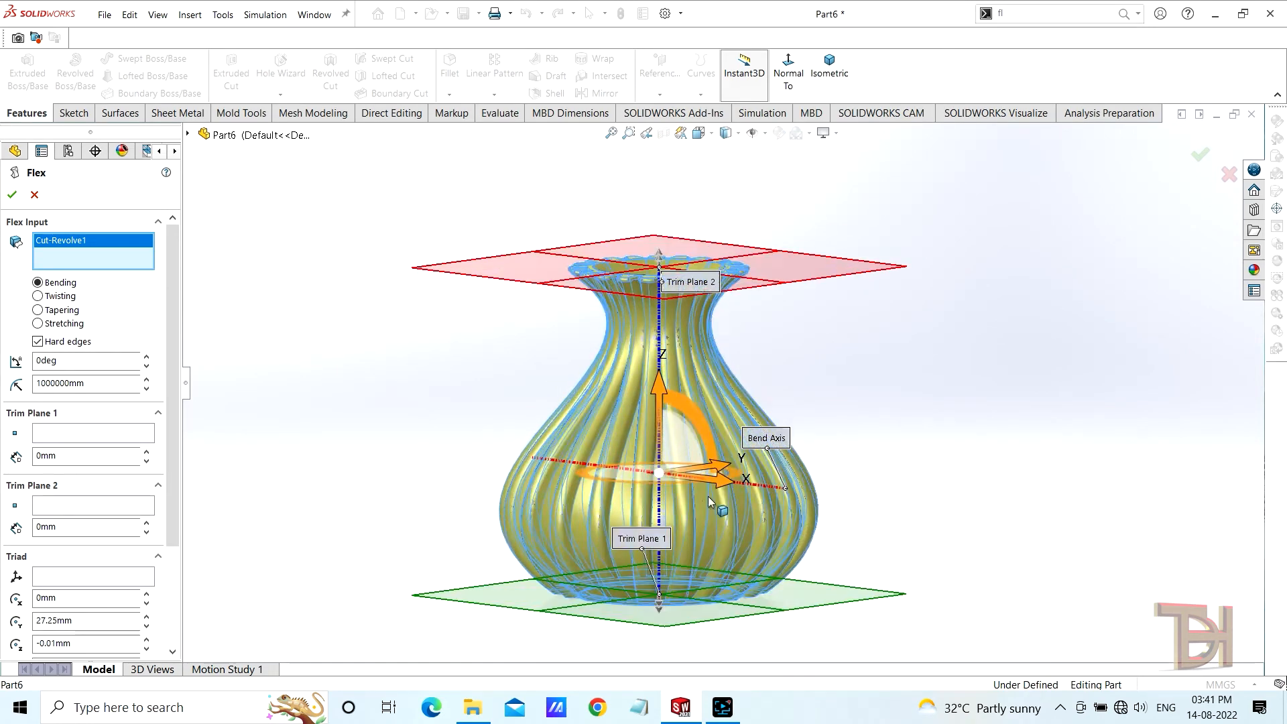
pyautogui.click(38, 296)
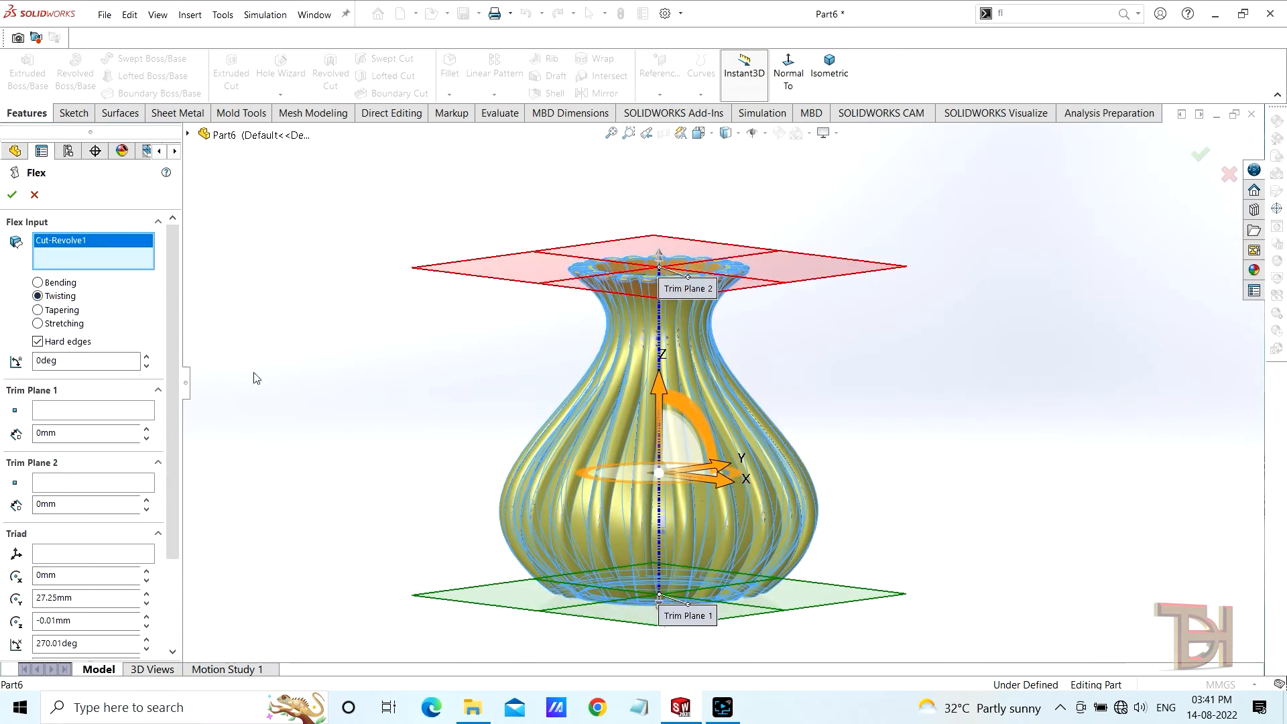
pyautogui.doubleClick(97, 364)
pyautogui.write('90')
pyautogui.press('Return')
pyautogui.moveTo(874, 423)
pyautogui.mouseDown(button='middle')
pyautogui.moveTo(974, 415)
pyautogui.moveTo(884, 432)
pyautogui.mouseUp(button='middle')
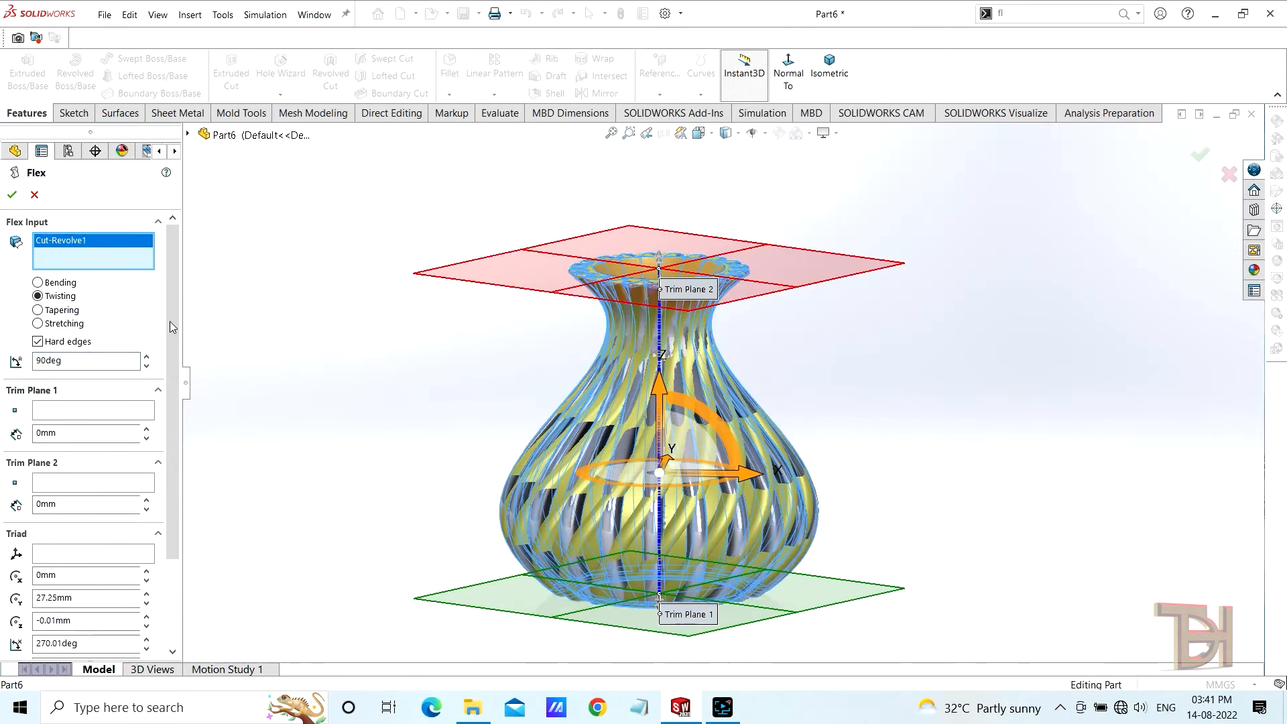
pyautogui.click(11, 196)
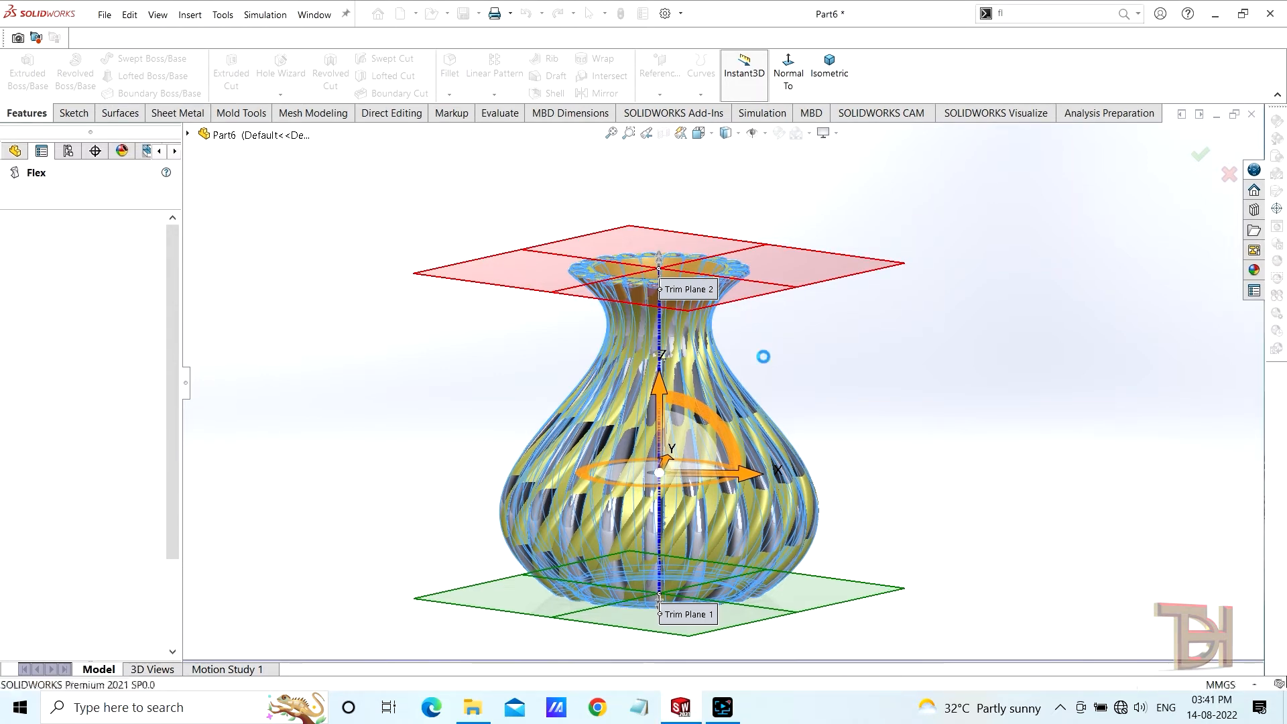
# Step: Examine the twisted ribs and rim of the vase from several angles
pyautogui.scroll(-3, 657, 507)
pyautogui.scroll(2, 717, 490)
pyautogui.moveTo(874, 494); pyautogui.dragTo(709, 494, button='middle')
pyautogui.scroll(-1, 887, 352)
pyautogui.scroll(2, 888, 352)
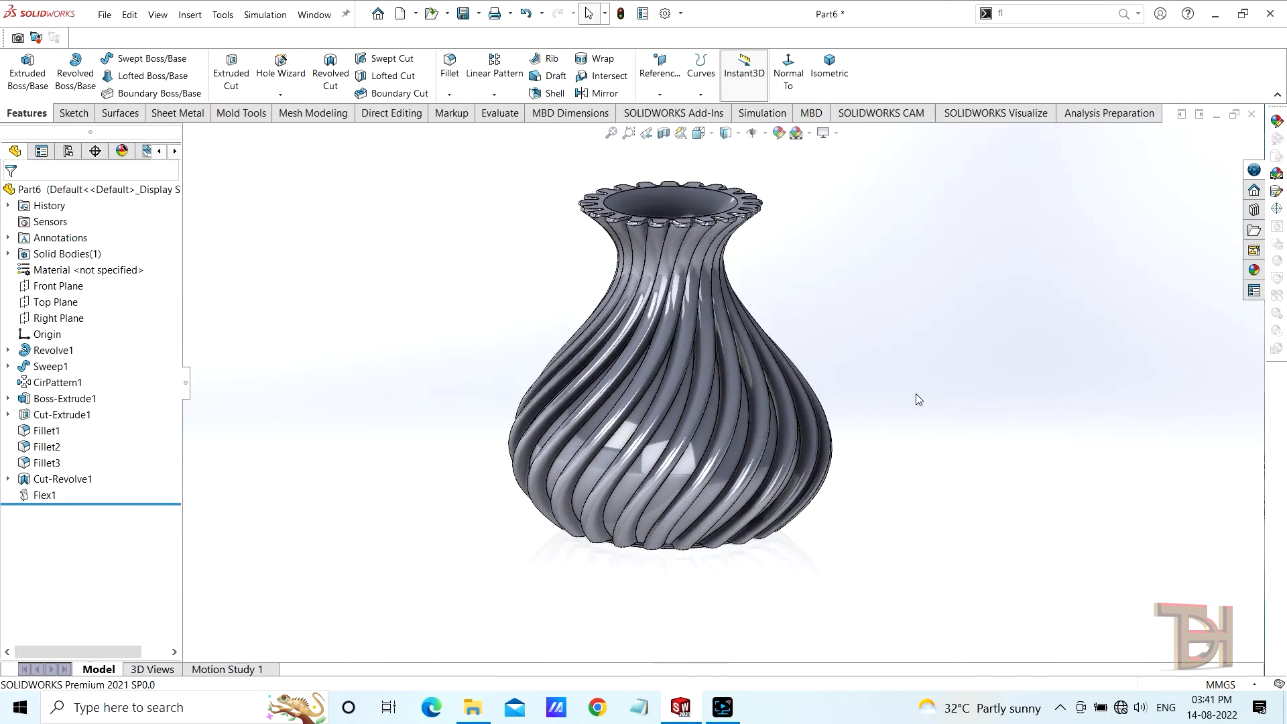
pyautogui.moveTo(916, 398); pyautogui.dragTo(961, 417, button='middle')
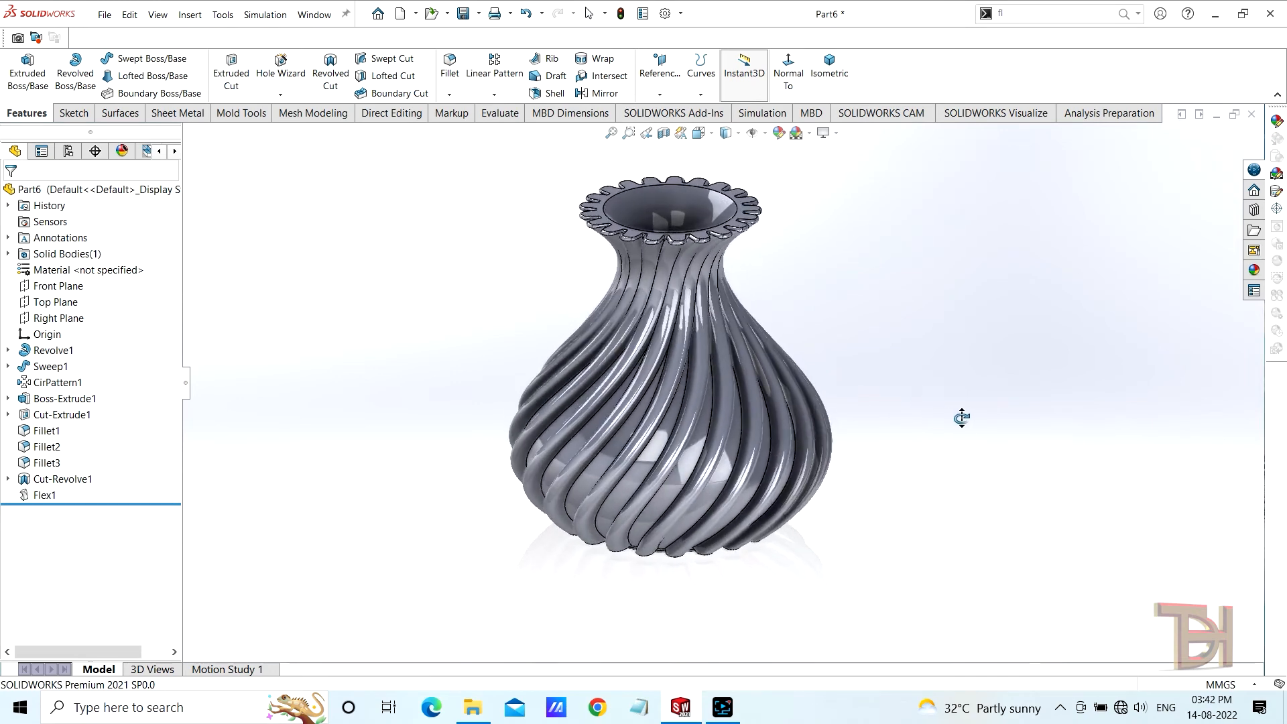
pyautogui.scroll(-3, 665, 378)
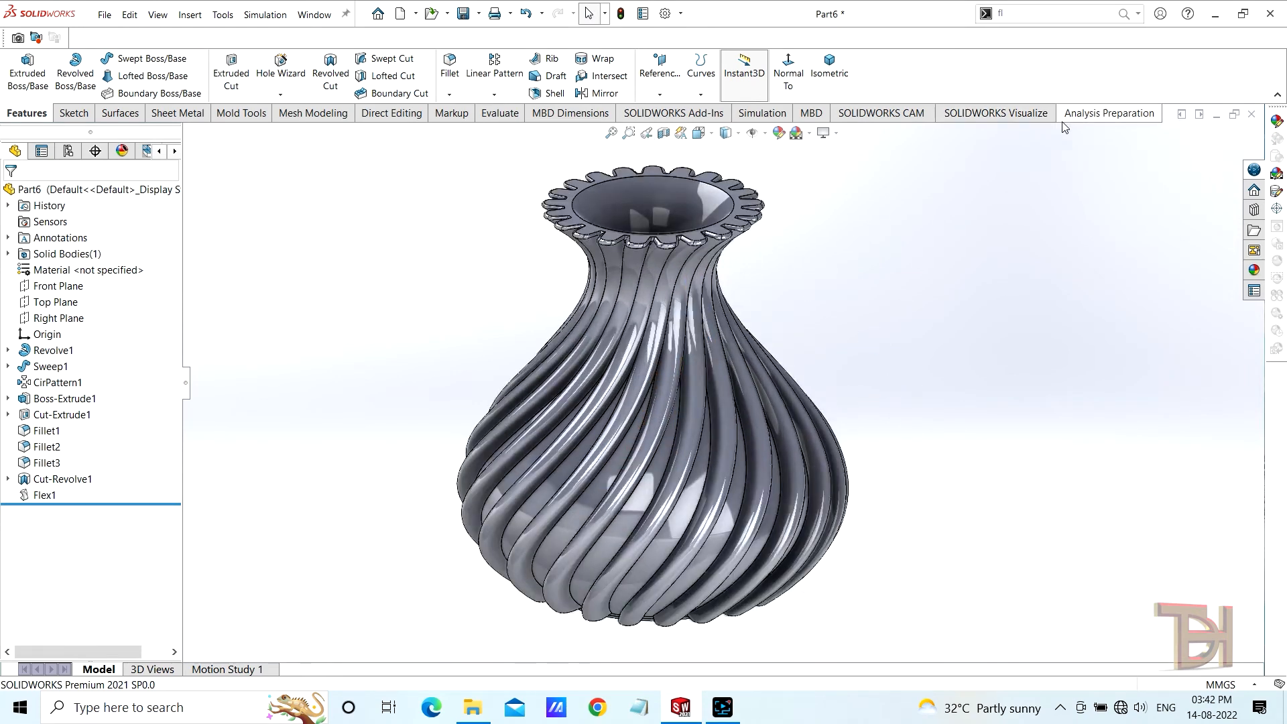
# Step: Send the vase to SOLIDWORKS Visualize with the advanced export, saving the part as "vas" in Documents
pyautogui.click(995, 112)
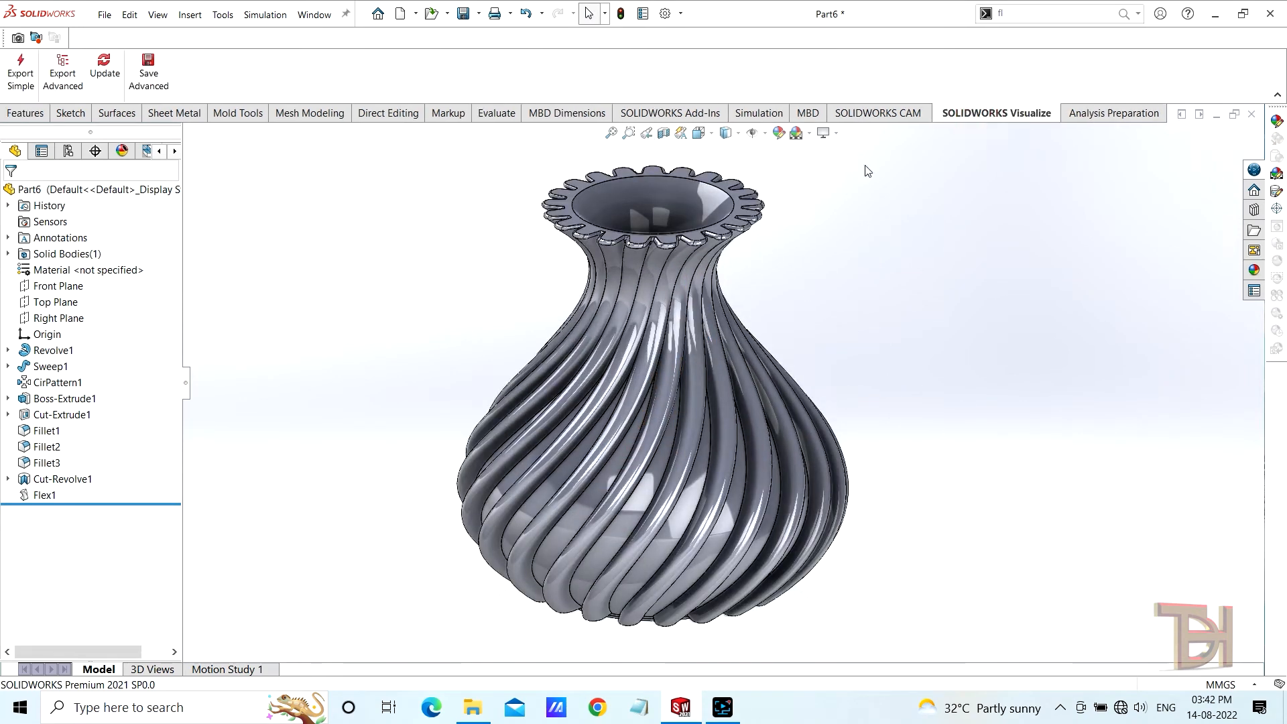
pyautogui.click(65, 67)
pyautogui.write('vas')
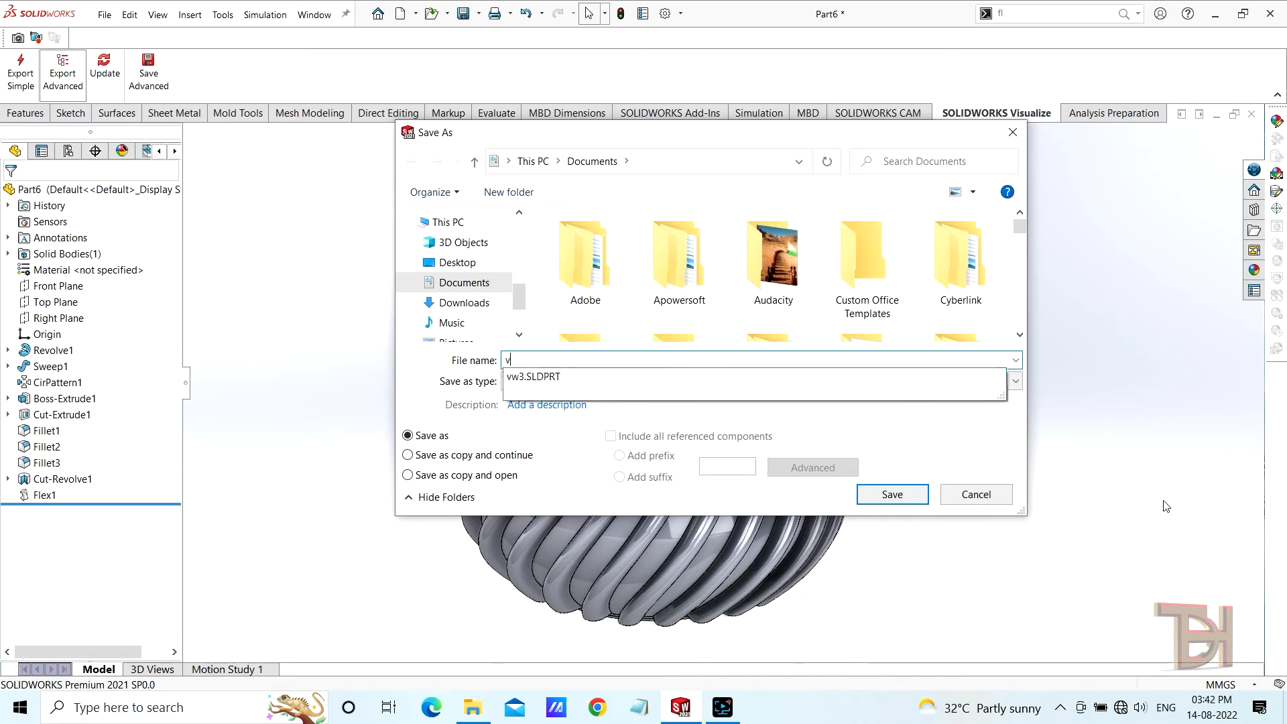
pyautogui.click(926, 504)
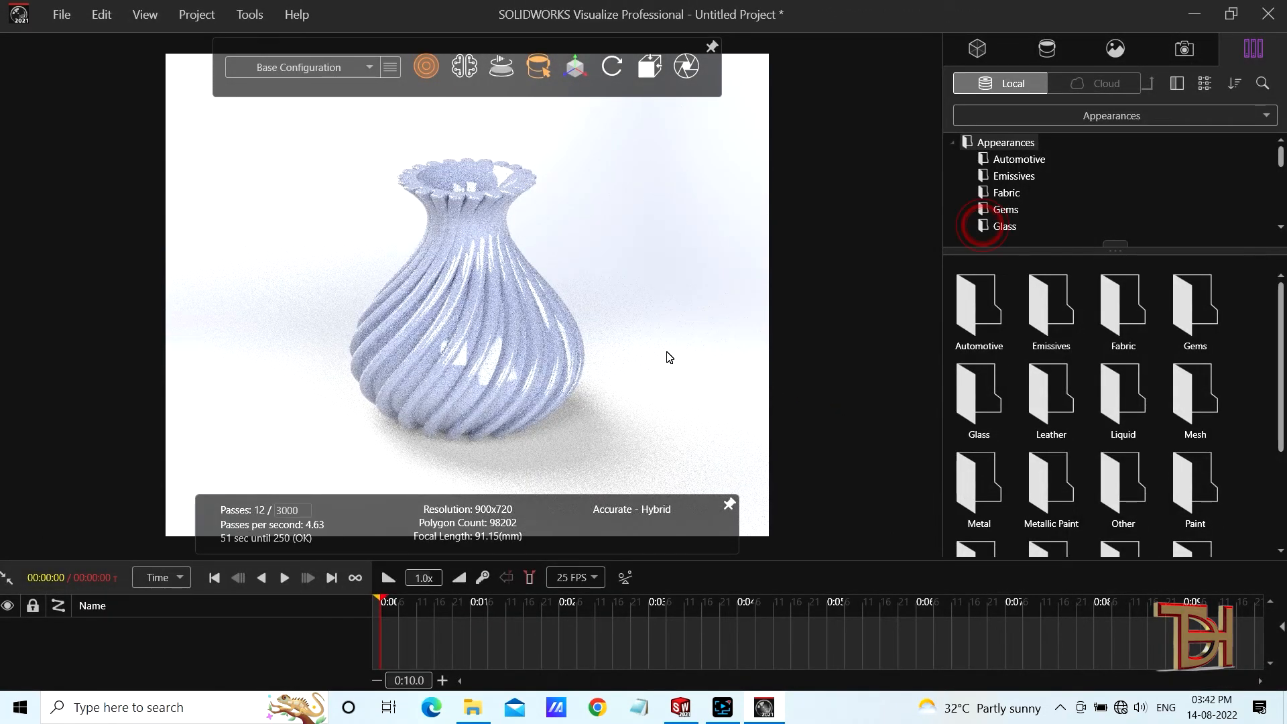
# Step: Change the appearance type of the vase's "color" appearance to Glass
pyautogui.click(1003, 227)
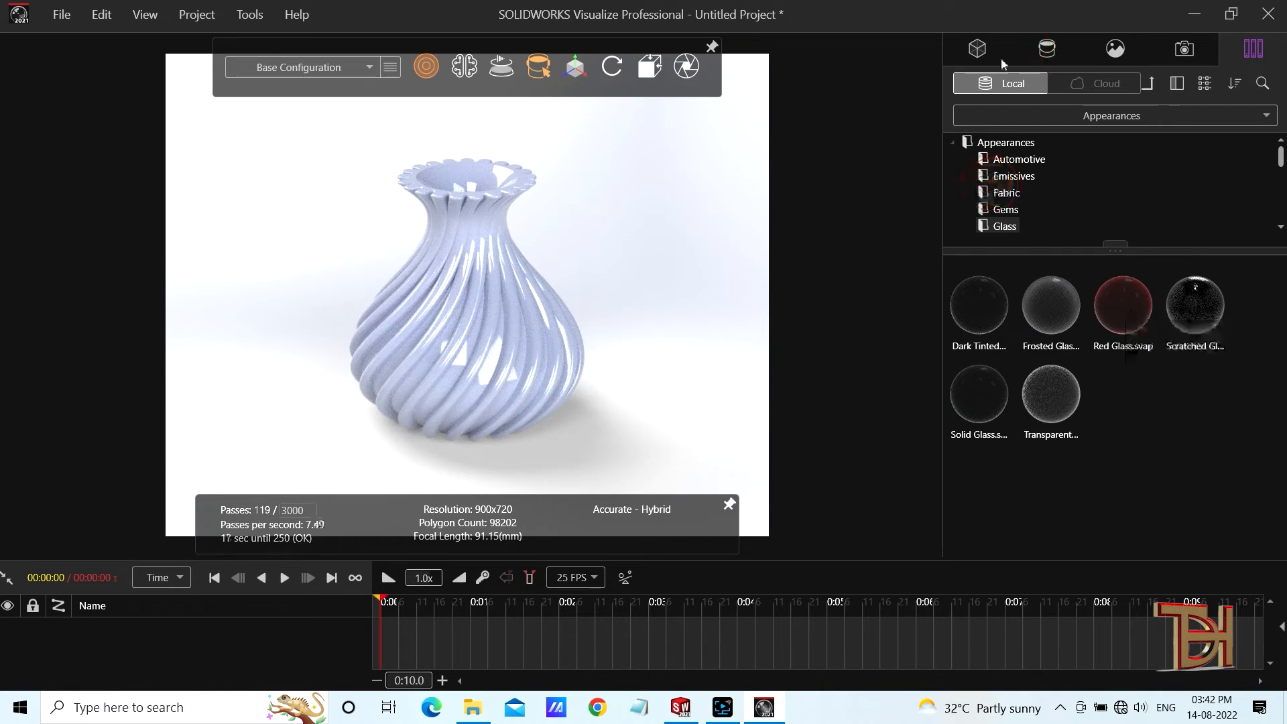
pyautogui.click(1047, 49)
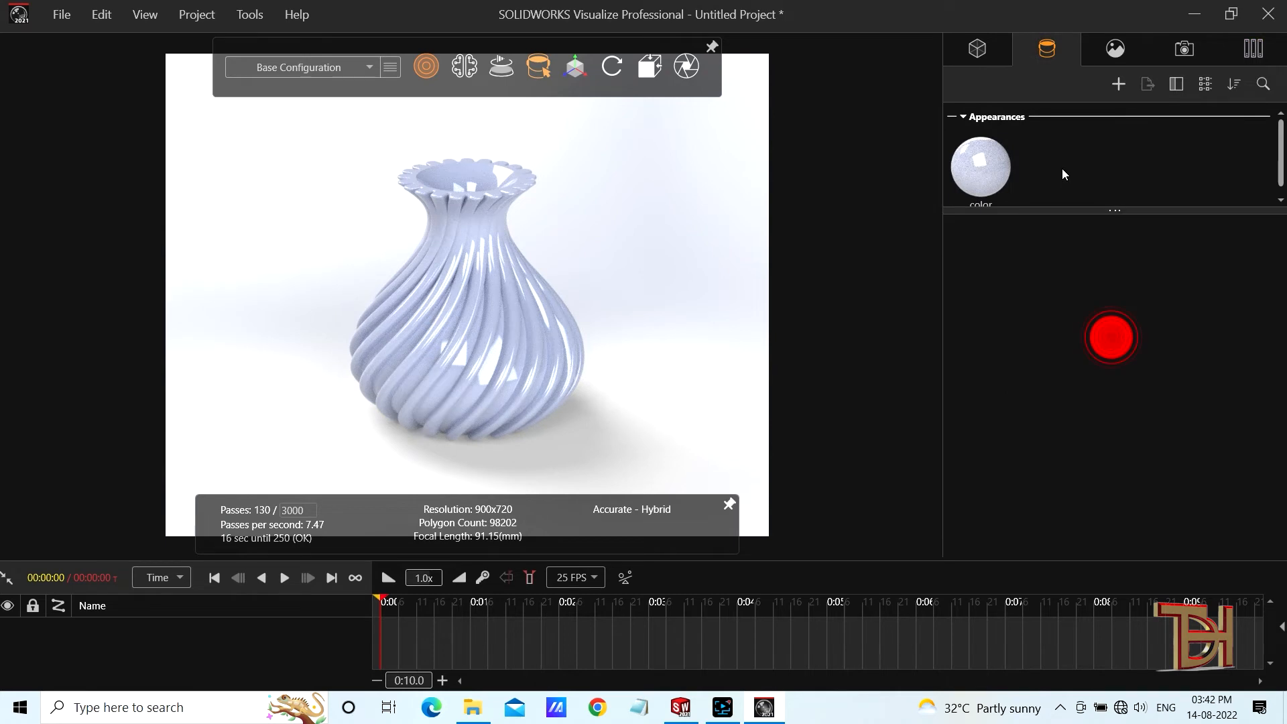
pyautogui.click(981, 164)
pyautogui.click(1111, 336)
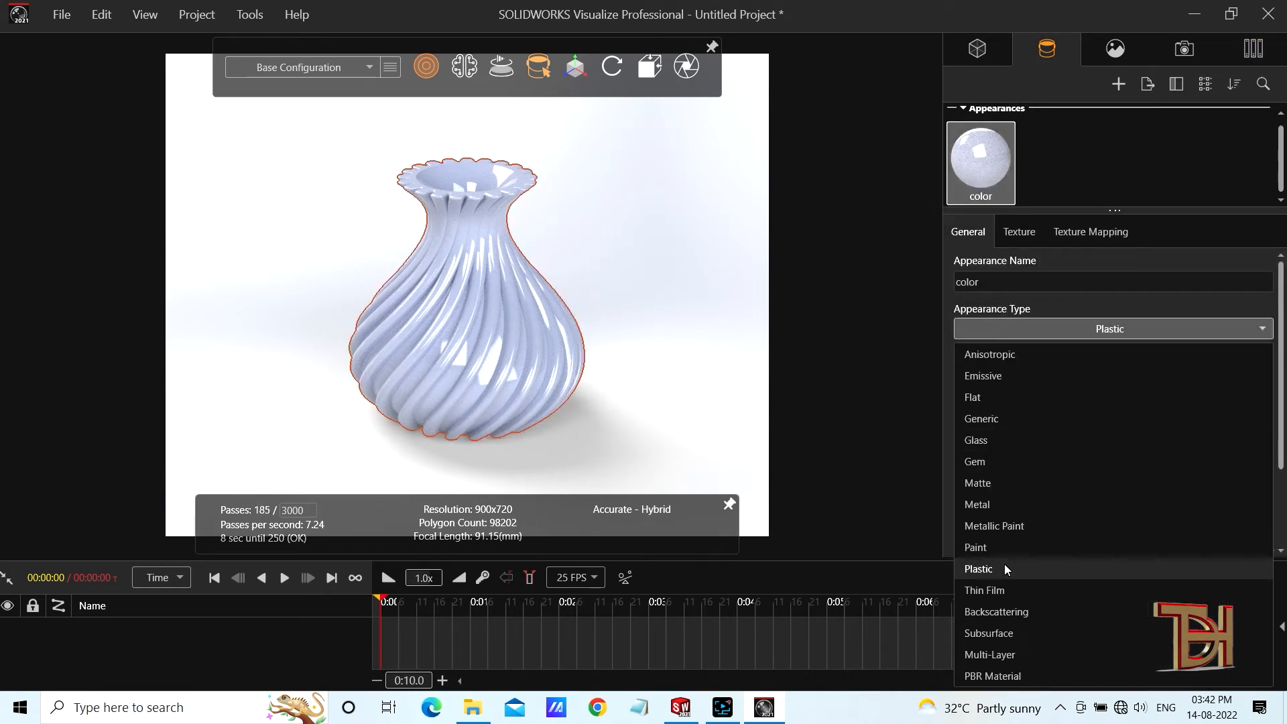
pyautogui.click(1019, 439)
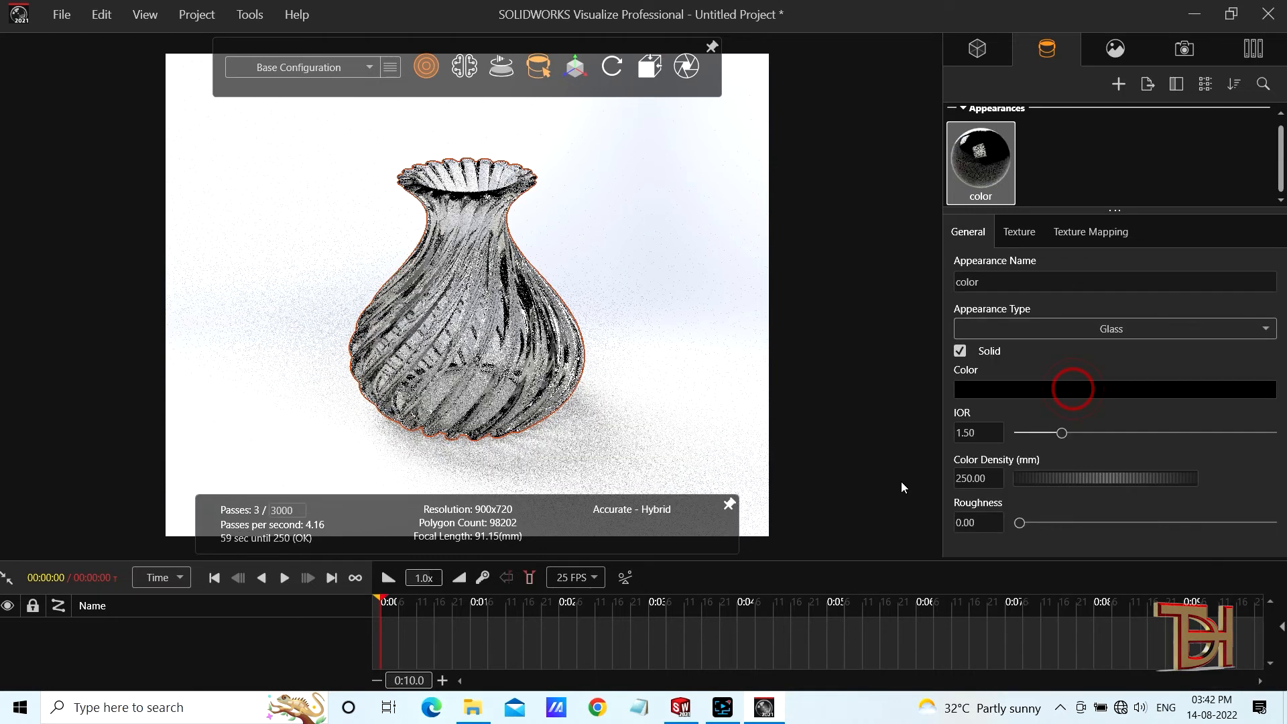
# Step: Set the glass color to a bright cyan with hue 190, saturation 85 and value 92
pyautogui.click(1072, 388)
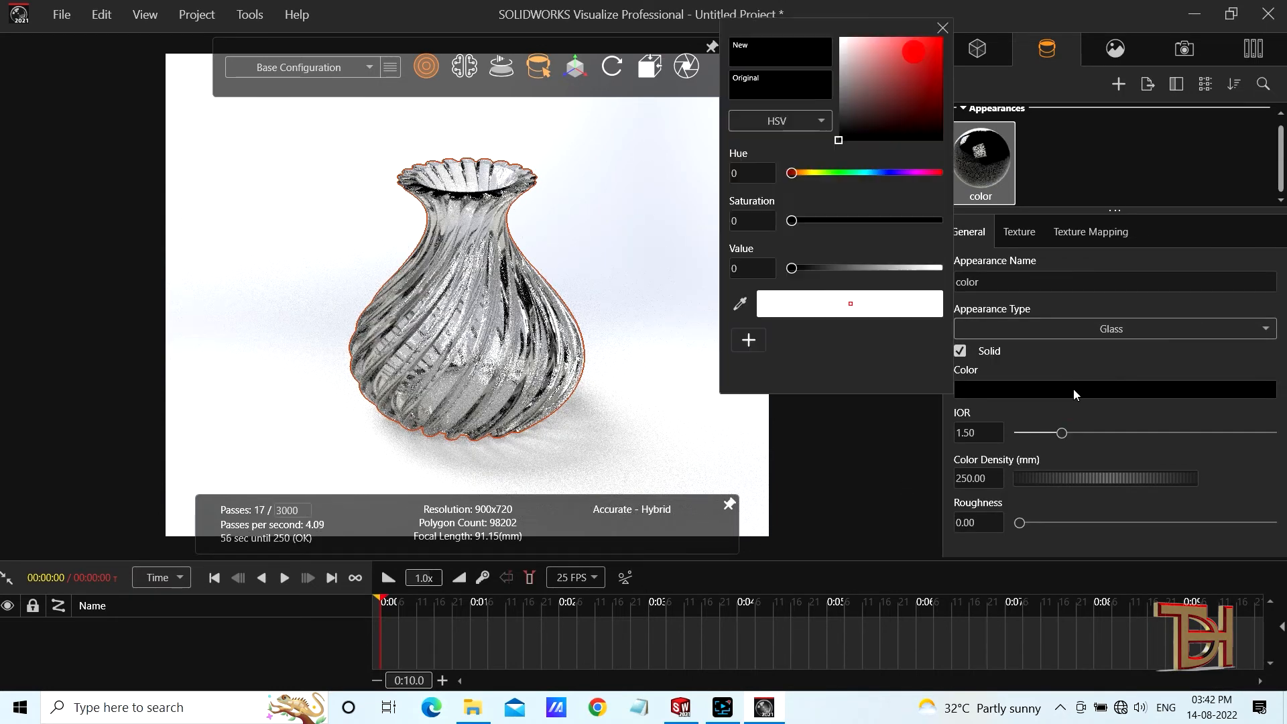
pyautogui.moveTo(890, 172); pyautogui.dragTo(869, 172)
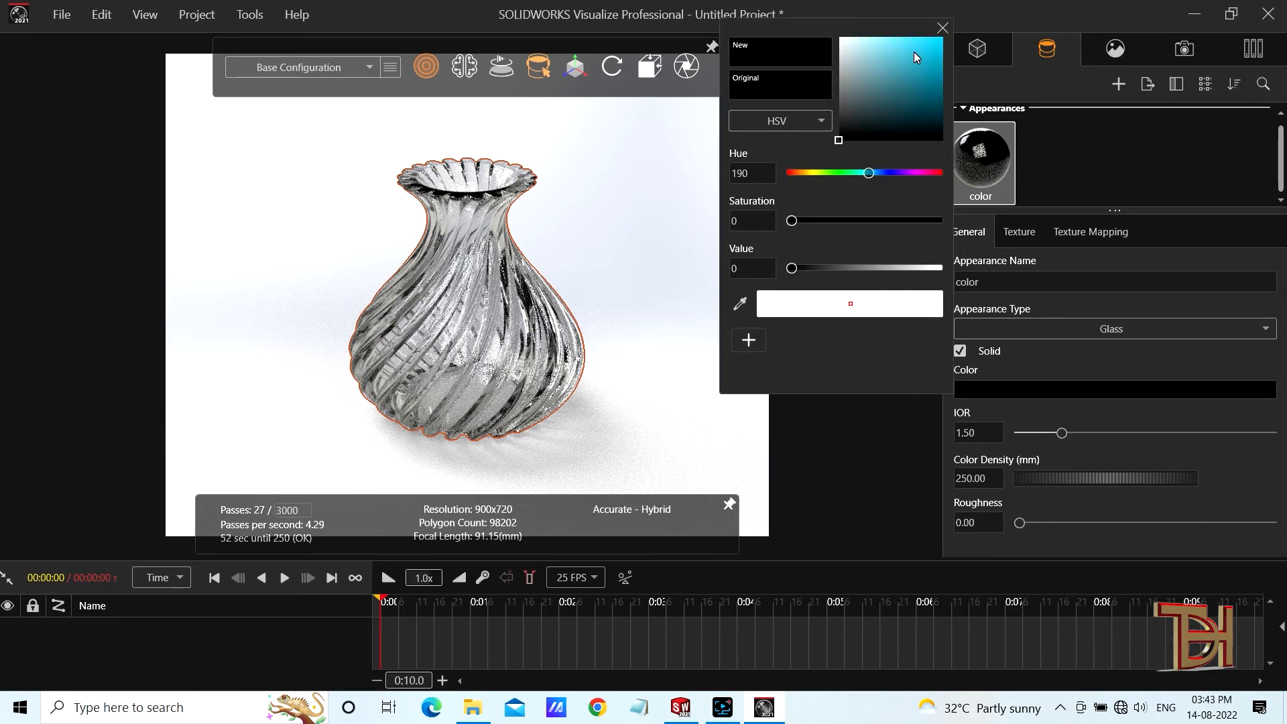
pyautogui.click(913, 51)
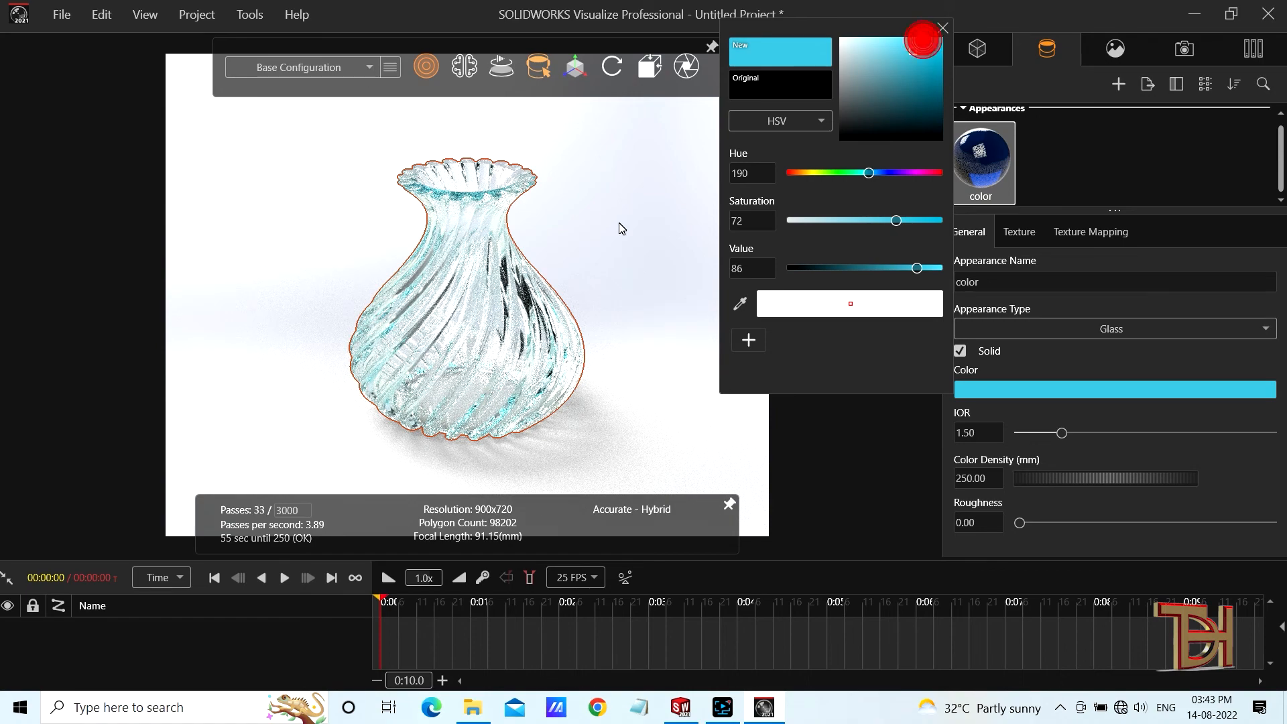
pyautogui.moveTo(923, 39); pyautogui.dragTo(928, 46)
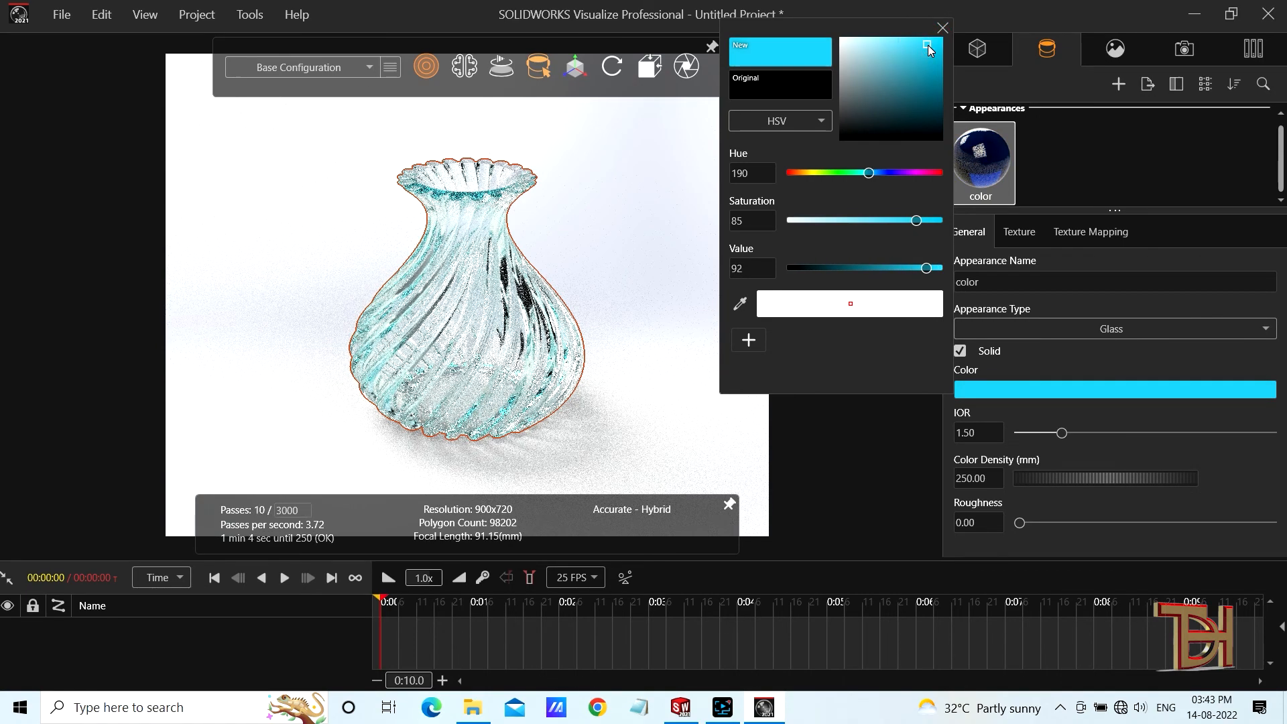
# Step: Add the Studio Soft Grey 12 image from the Studios folder as a new backplate behind the vase
pyautogui.click(1115, 48)
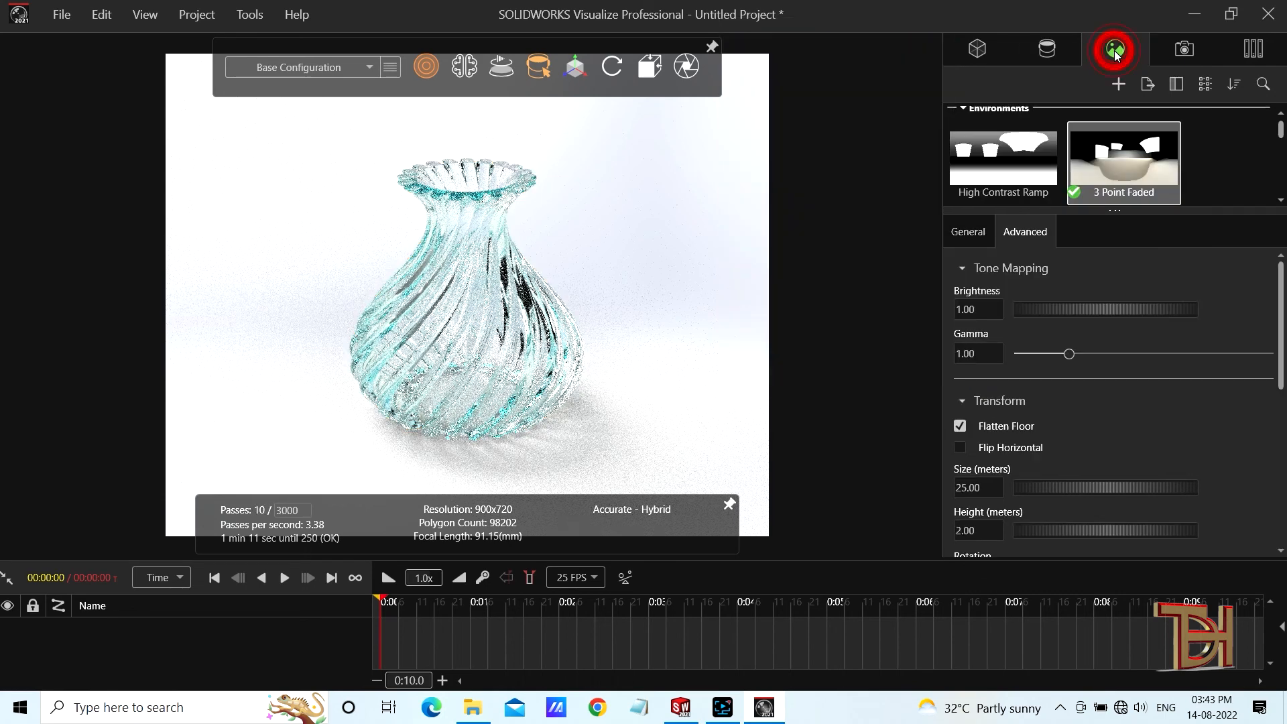
pyautogui.click(1119, 84)
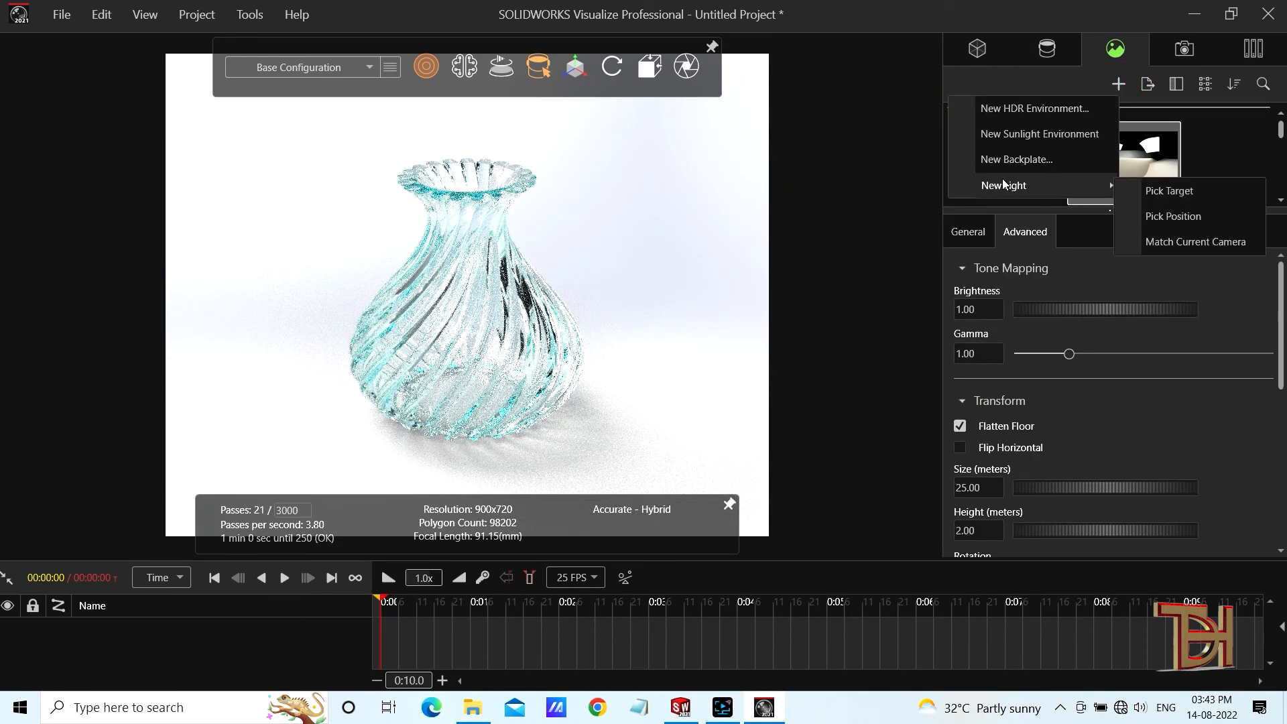
pyautogui.click(1007, 161)
pyautogui.doubleClick(201, 161)
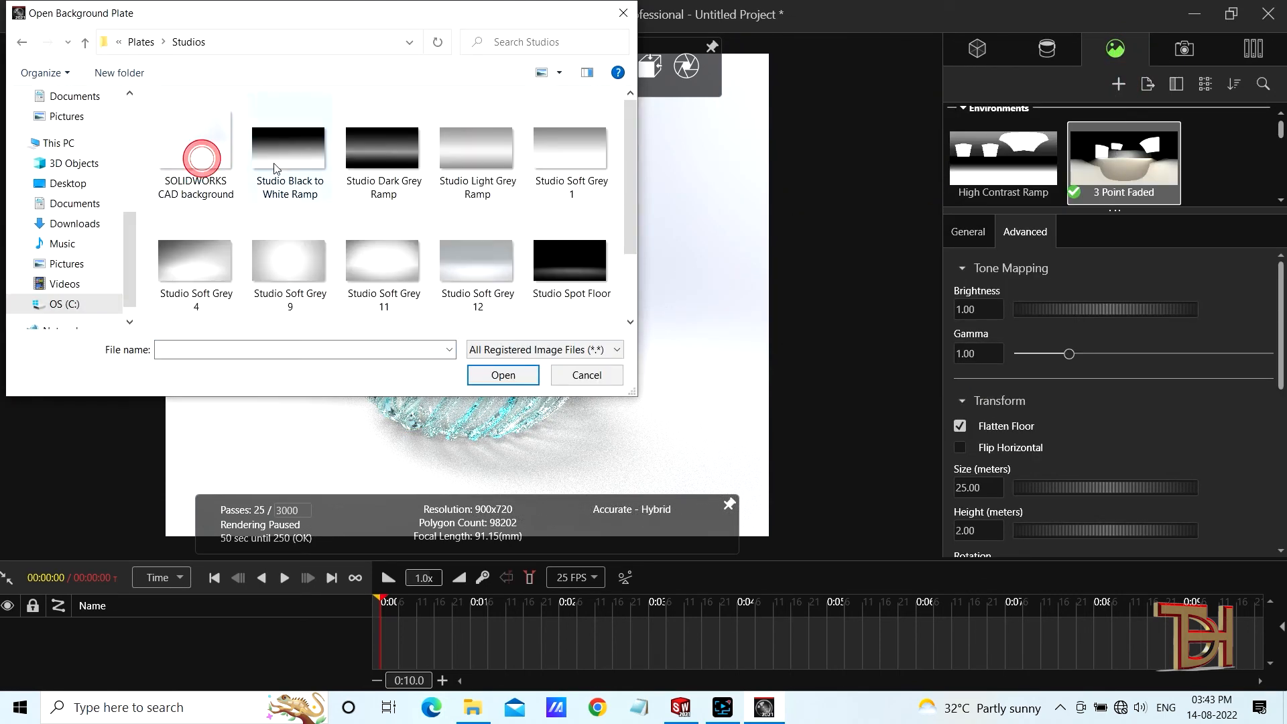
pyautogui.click(467, 264)
pyautogui.click(503, 375)
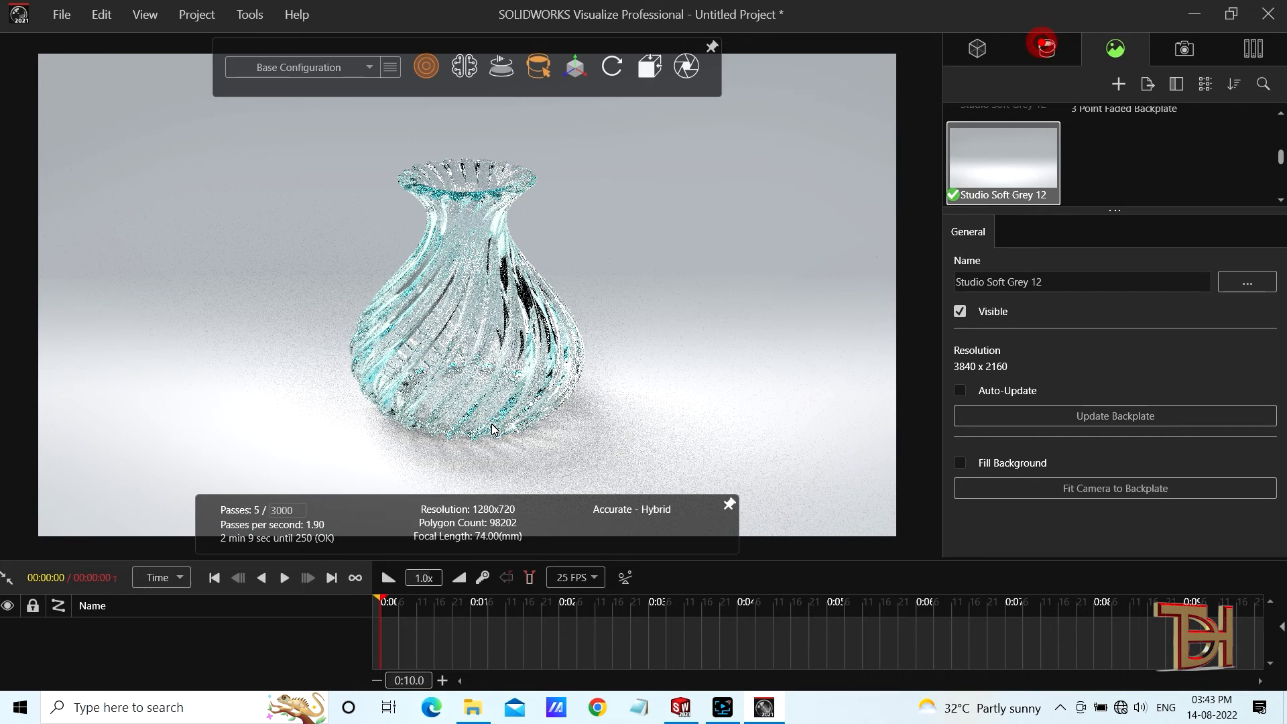
pyautogui.scroll(2, 491, 423)
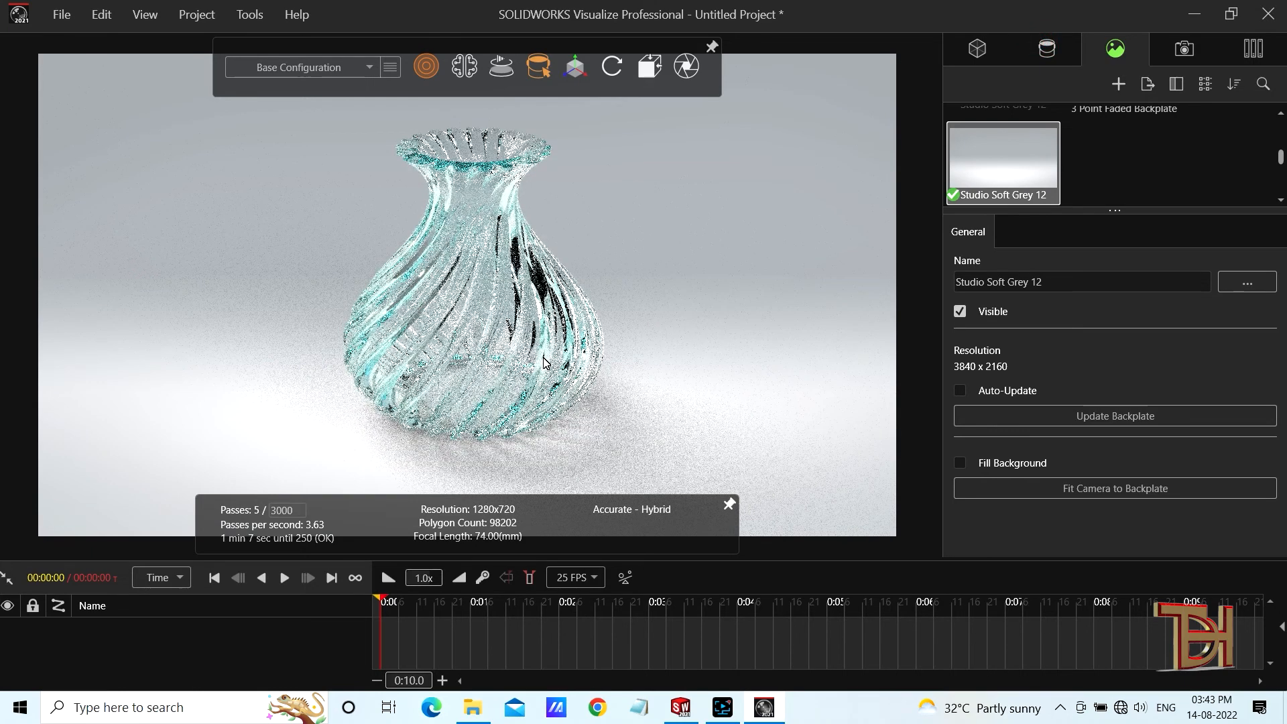
# Step: Set the vase's glass appearance to a roughness of about 15.69 and a color density of about 257.68 mm
pyautogui.click(479, 223)
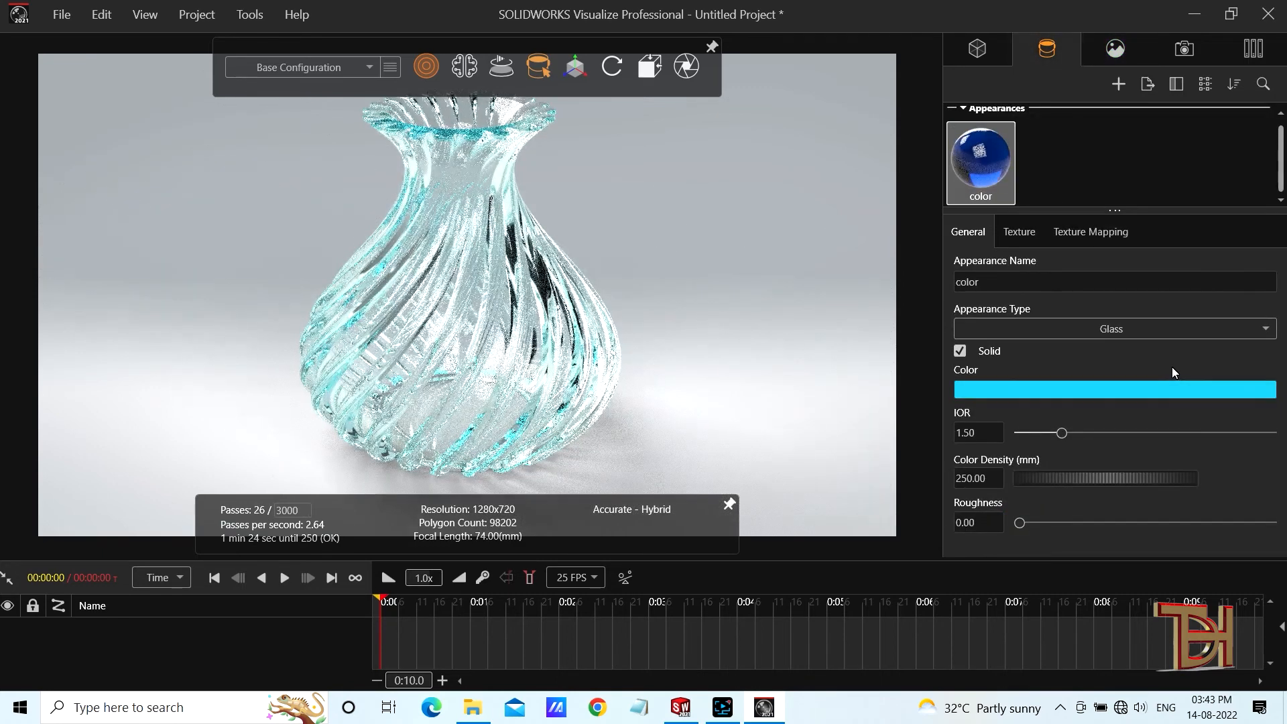
pyautogui.click(1062, 523)
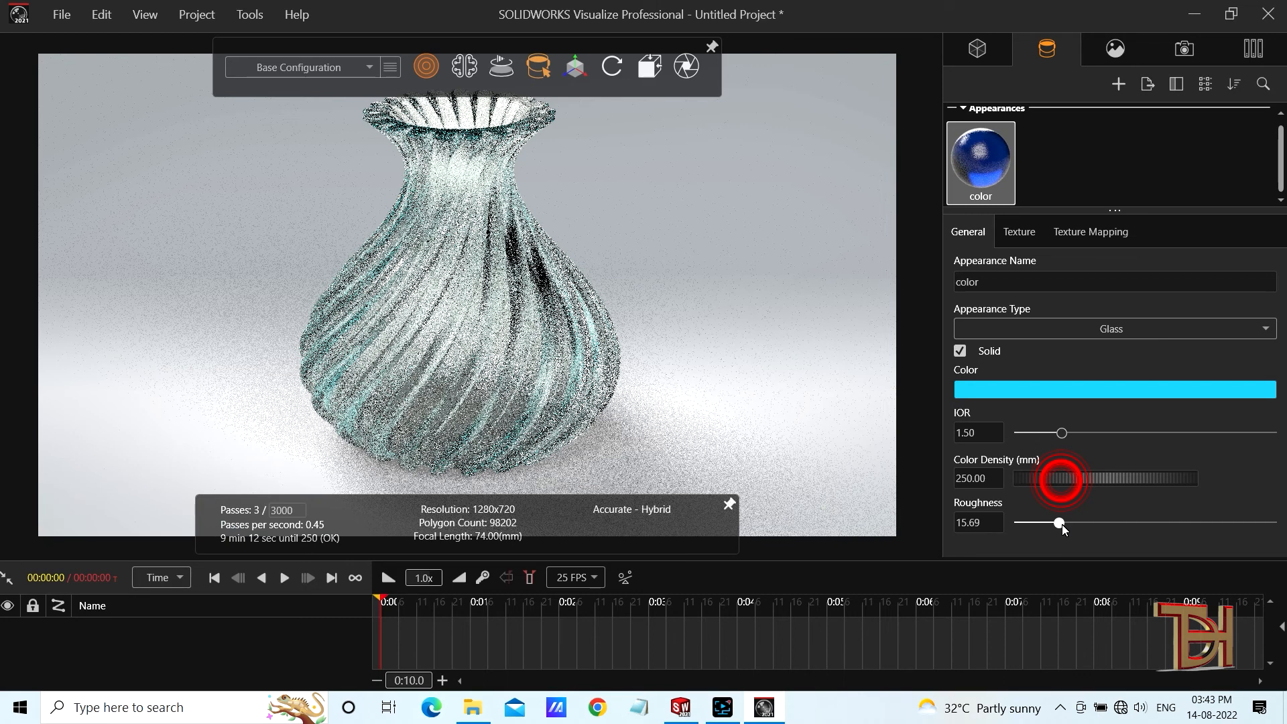
pyautogui.moveTo(1060, 478); pyautogui.dragTo(1066, 481)
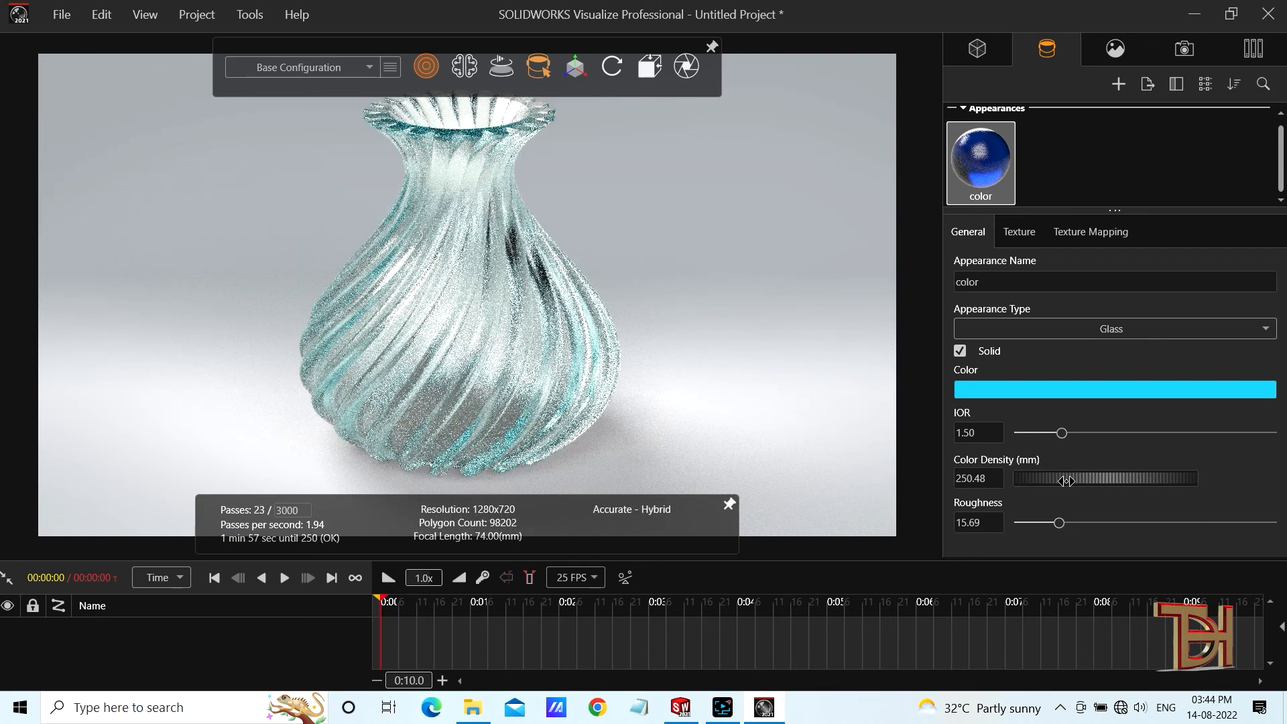
pyautogui.click(1066, 480)
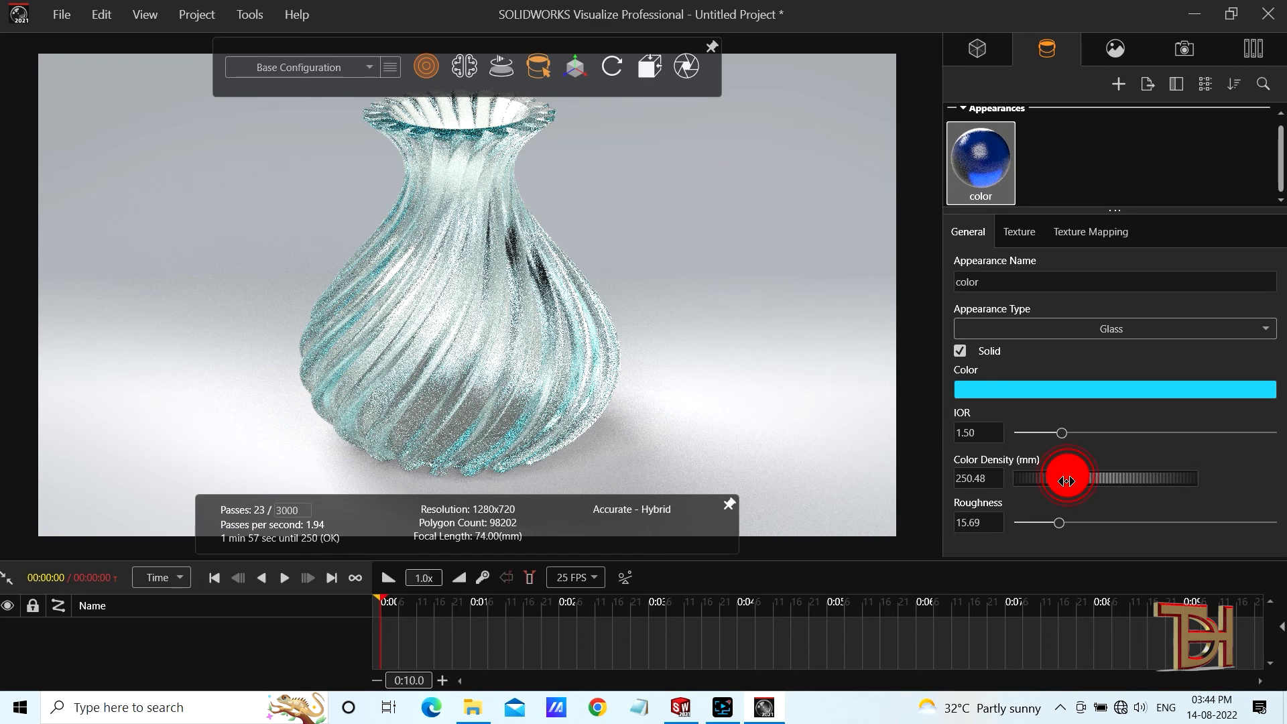
pyautogui.moveTo(1066, 481); pyautogui.dragTo(1069, 482)
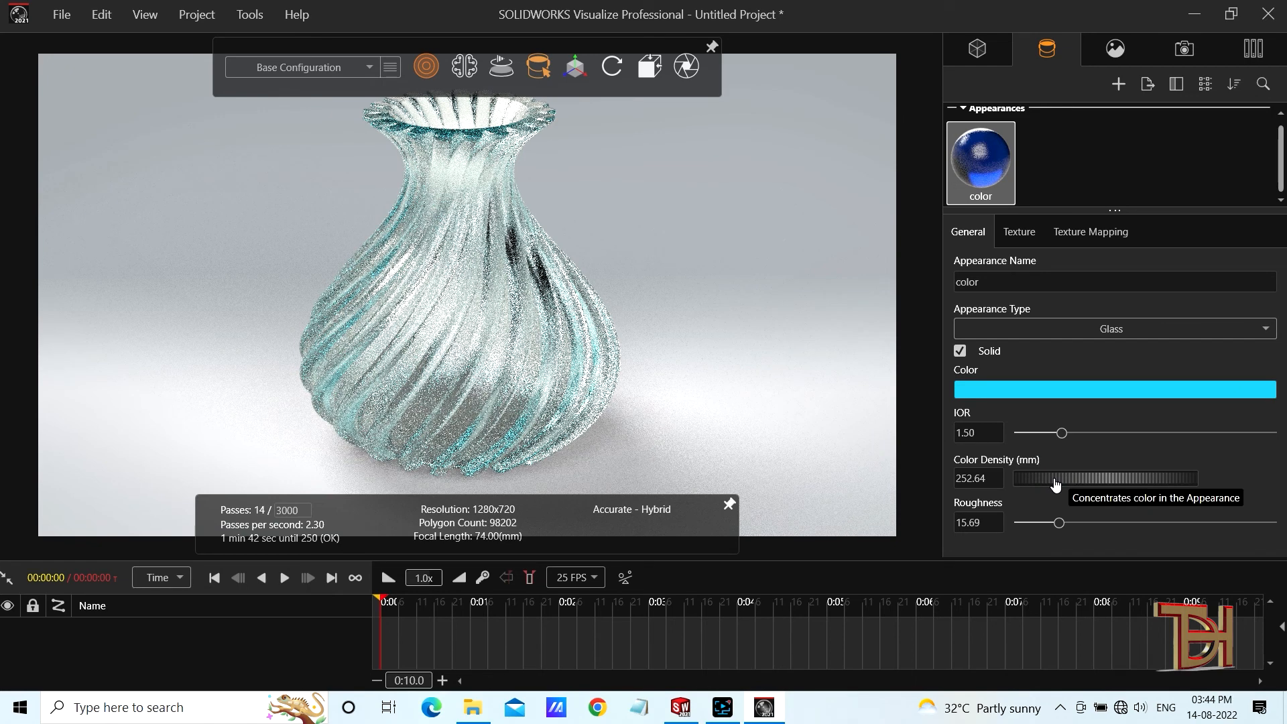
pyautogui.moveTo(1056, 484); pyautogui.dragTo(1064, 484)
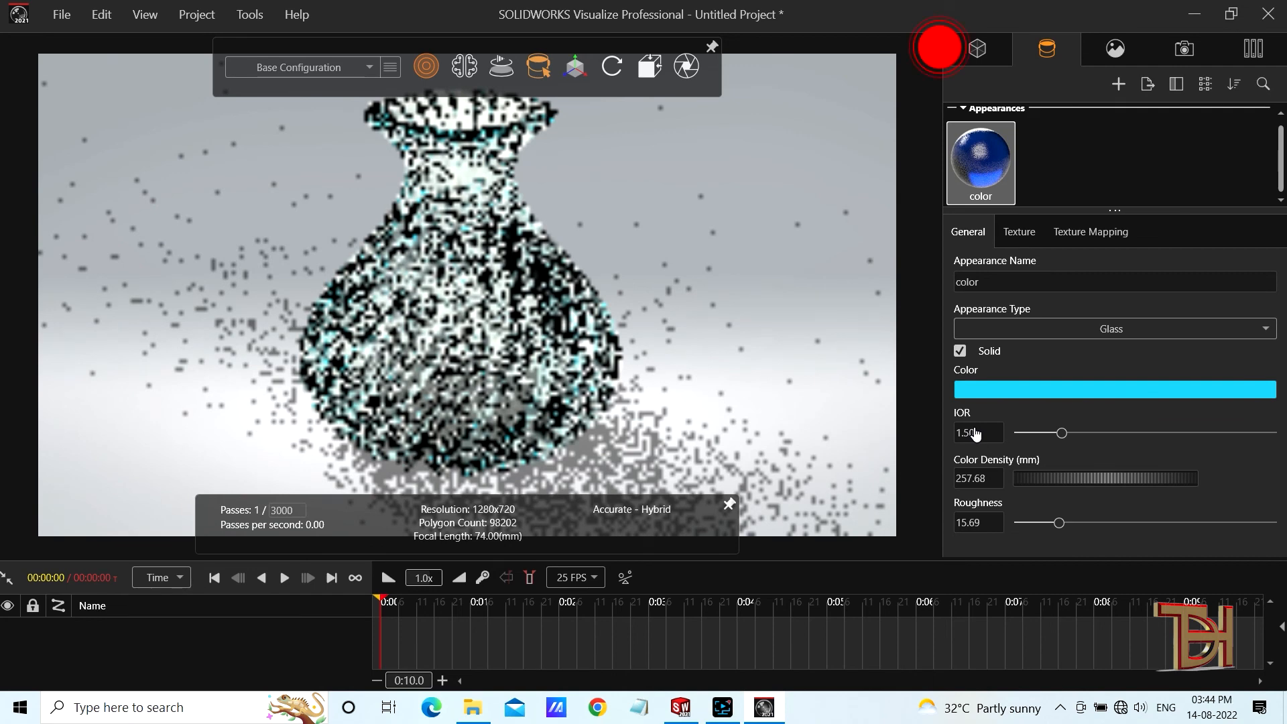
# Step: Deepen the glass color to a more saturated cyan with hue 190, saturation 97 and value 90
pyautogui.click(972, 389)
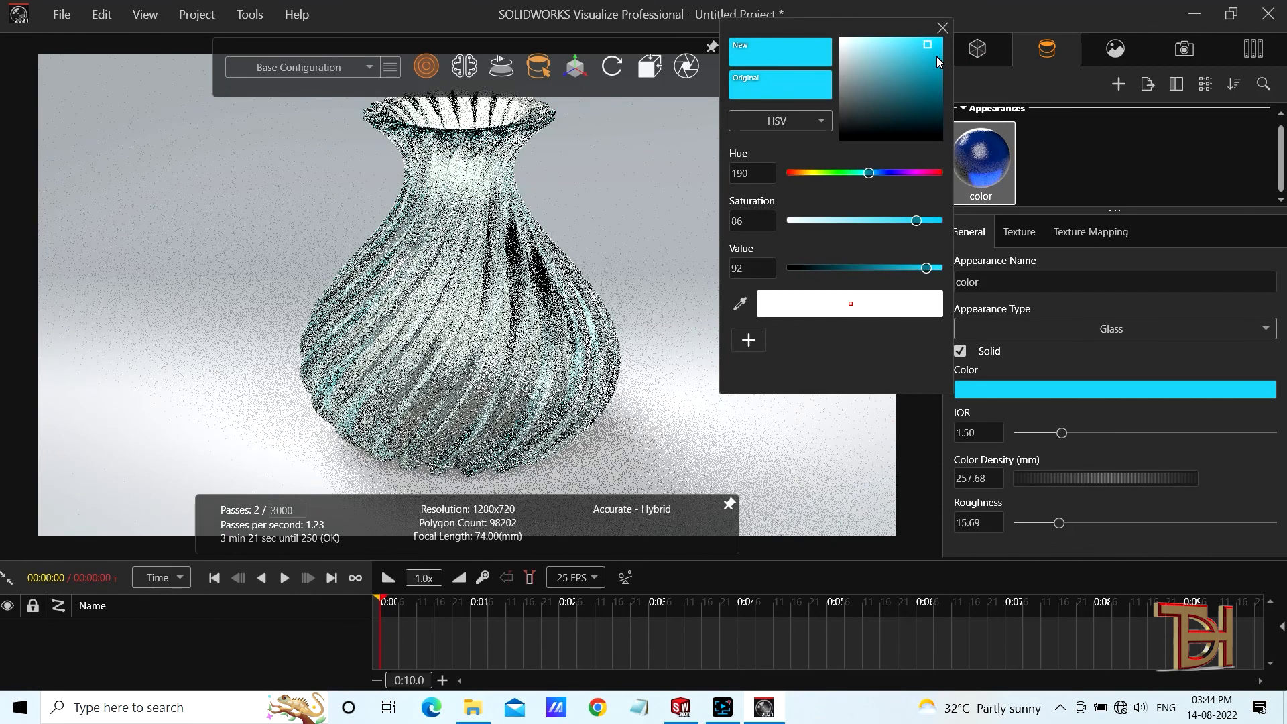
pyautogui.click(938, 45)
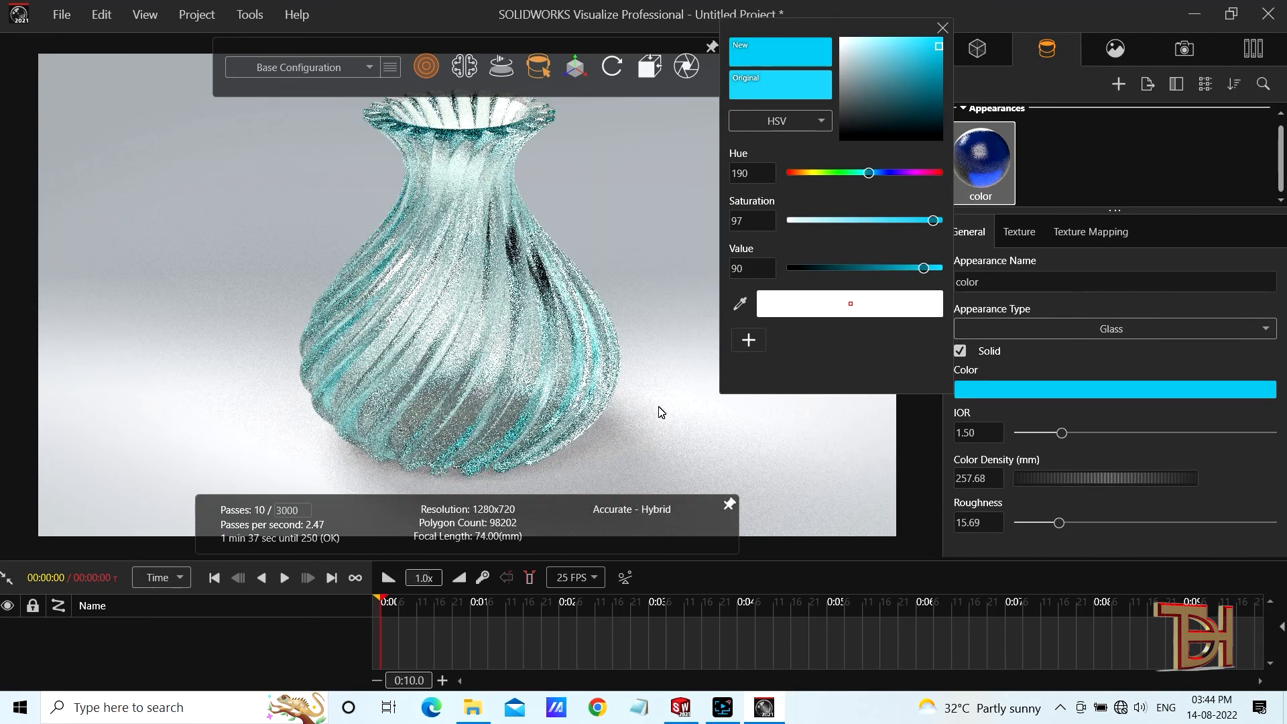